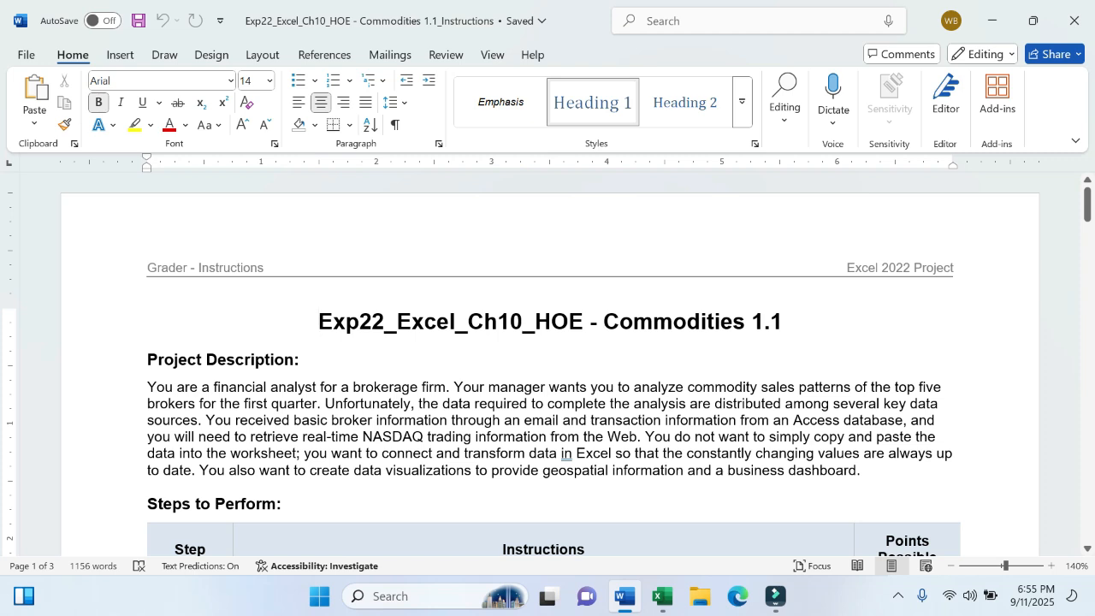
Highlight "several key data", "from an Access database" and "retrieve real-time NASDAQ trading information from the Web" in yellow in the Project Description.
left_click_drag(866, 403, 941, 404)
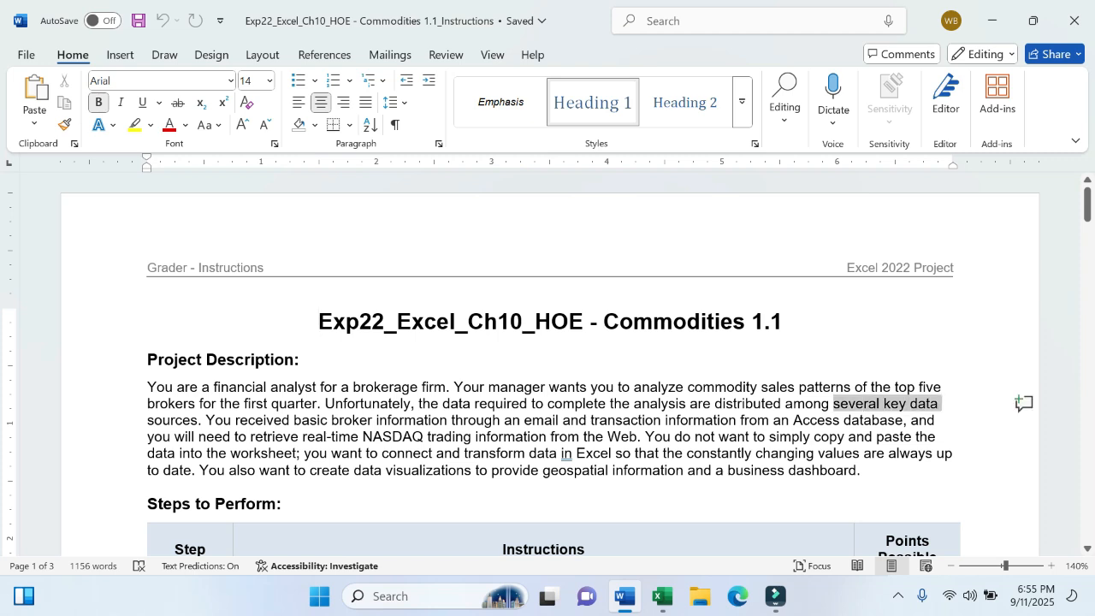
left_click(886, 380)
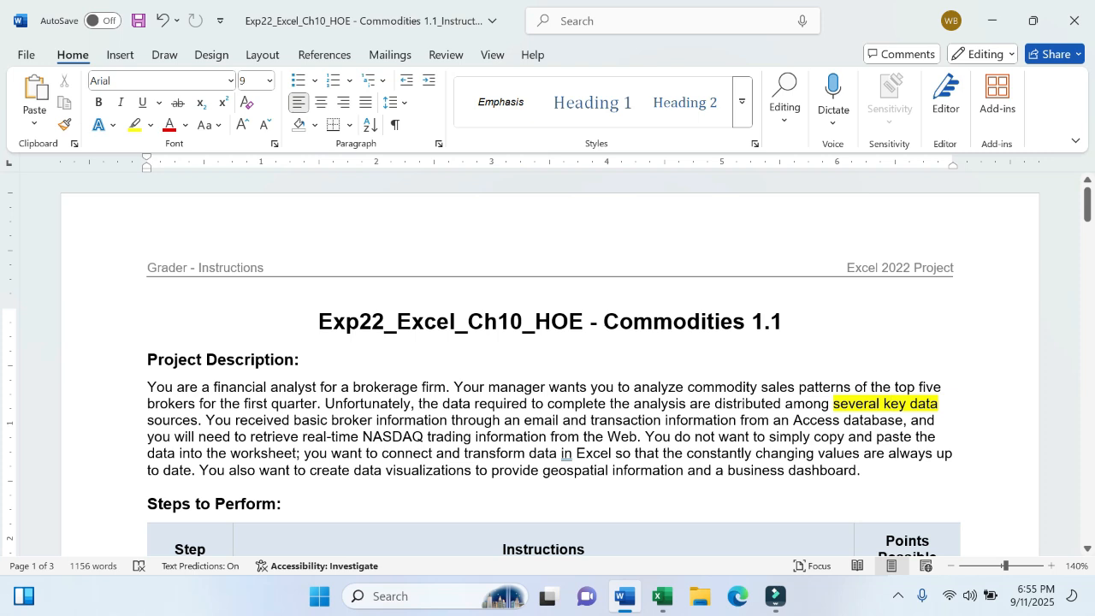
left_click_drag(770, 420, 902, 420)
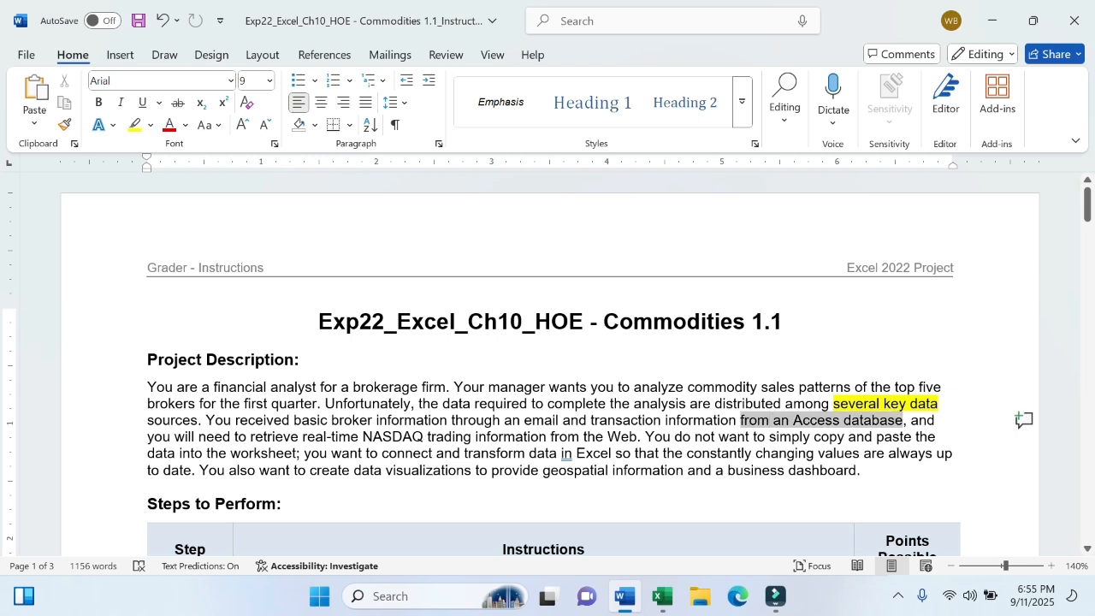
left_click(884, 396)
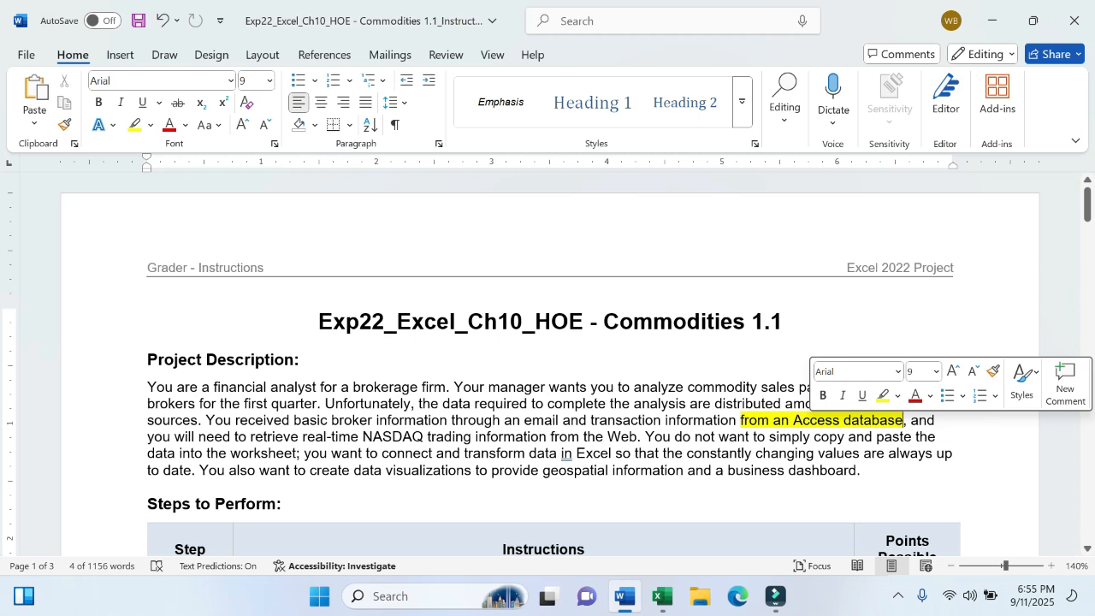
left_click_drag(251, 437, 637, 439)
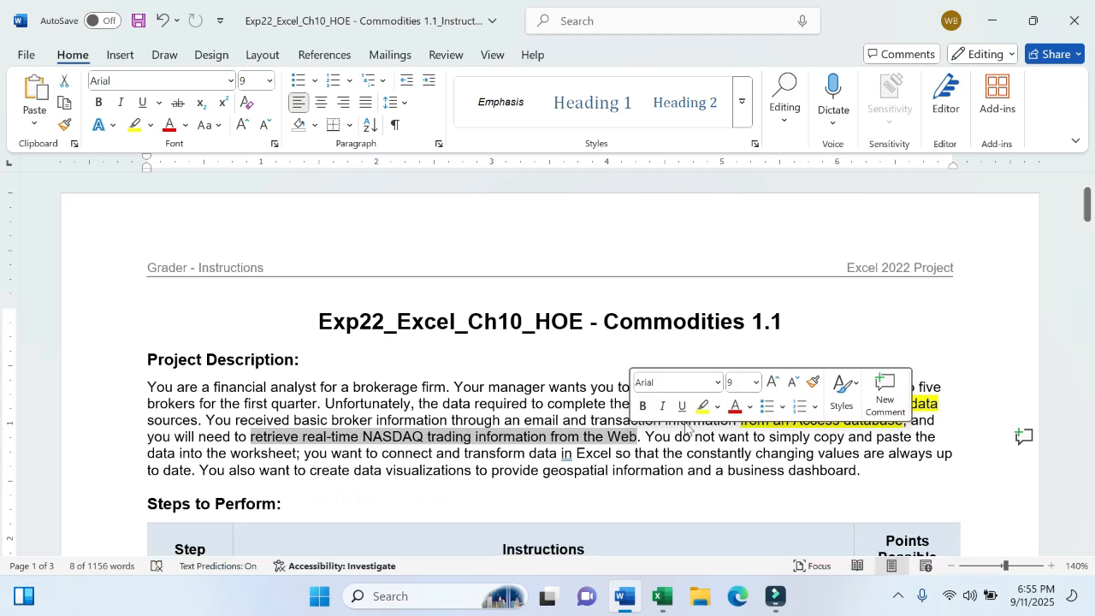
left_click(702, 408)
left_click(703, 453)
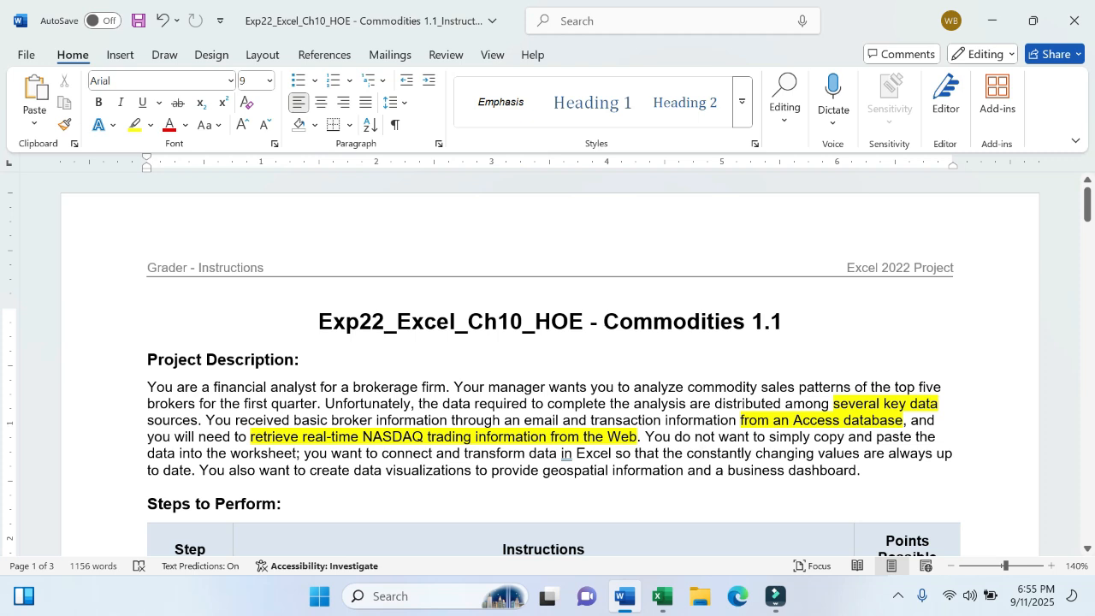
Highlight "transform data in Excel" and "create data visualizations" in yellow in the Project Description.
left_click_drag(465, 453, 614, 453)
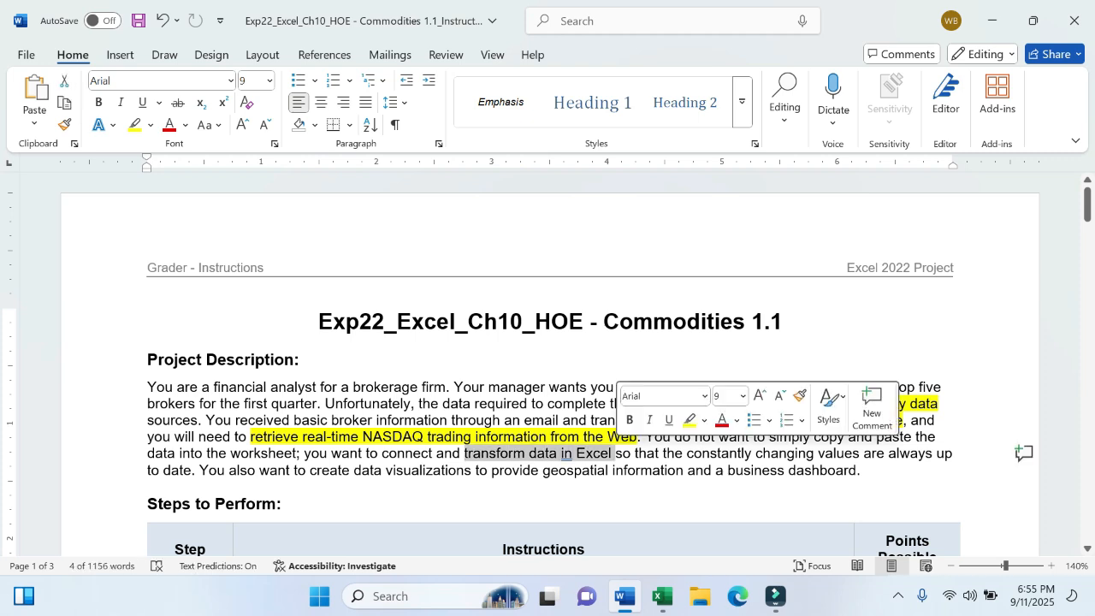
left_click(690, 420)
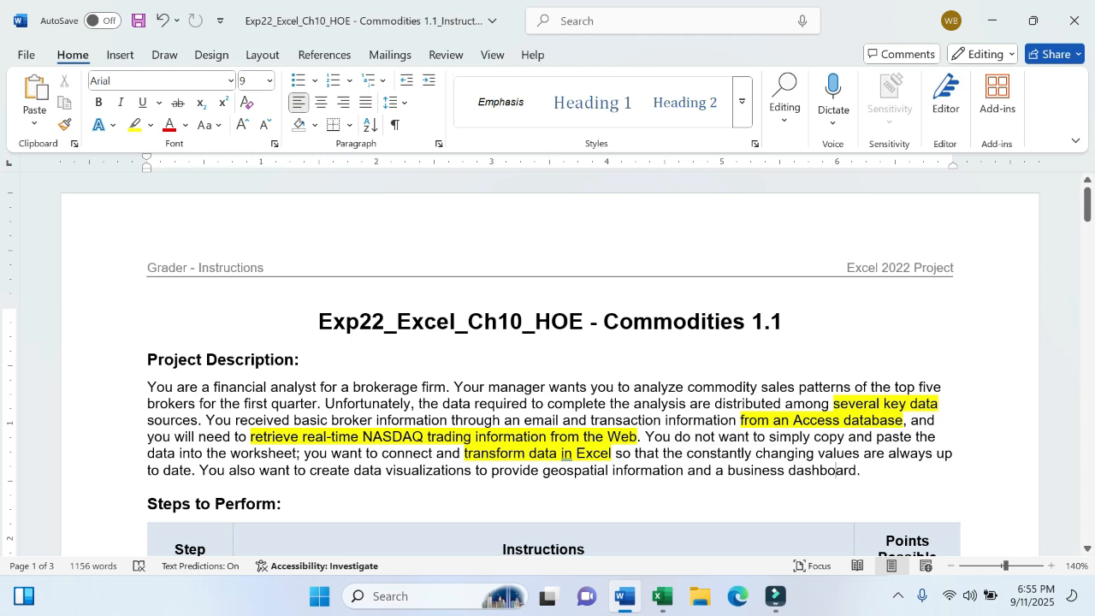
left_click_drag(310, 469, 473, 469)
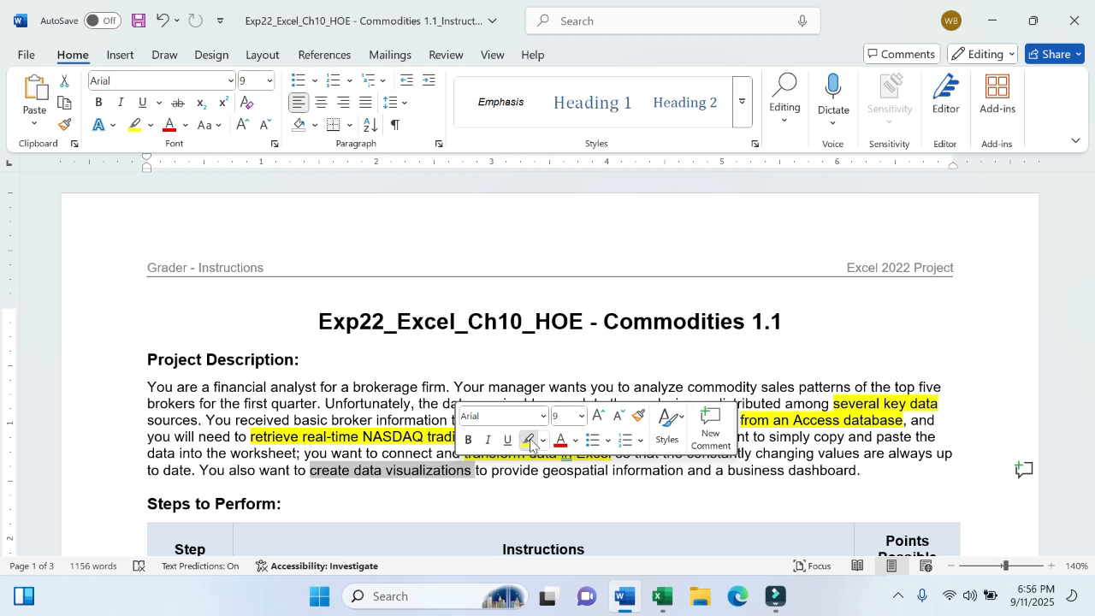
left_click(529, 441)
left_click(542, 470)
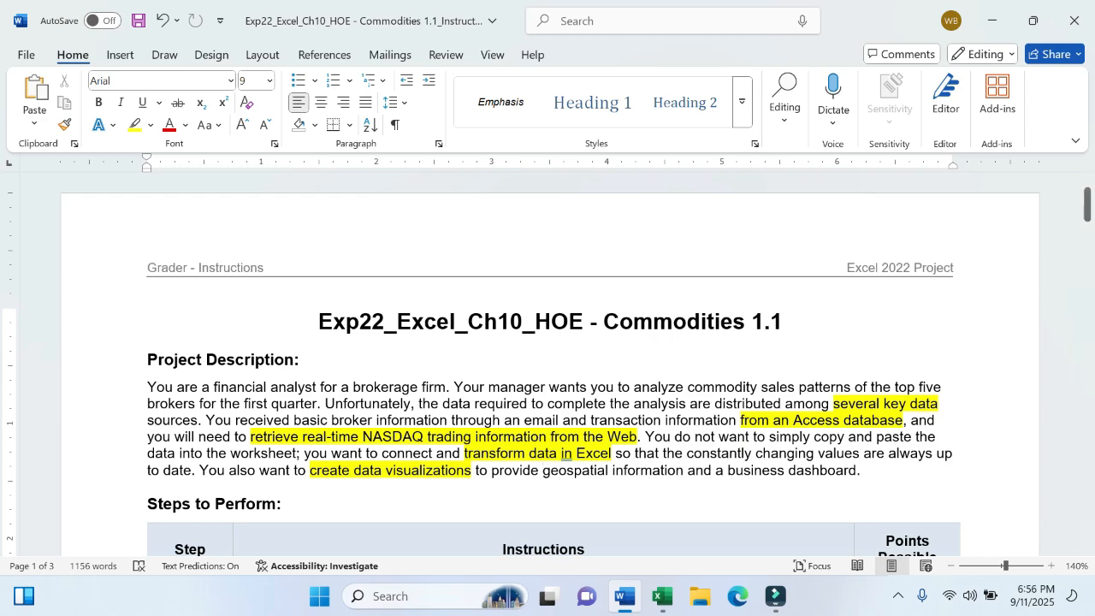
Skim the table of steps to perform through to step 13, and return to its beginning.
scroll(548, 364, "down", 3)
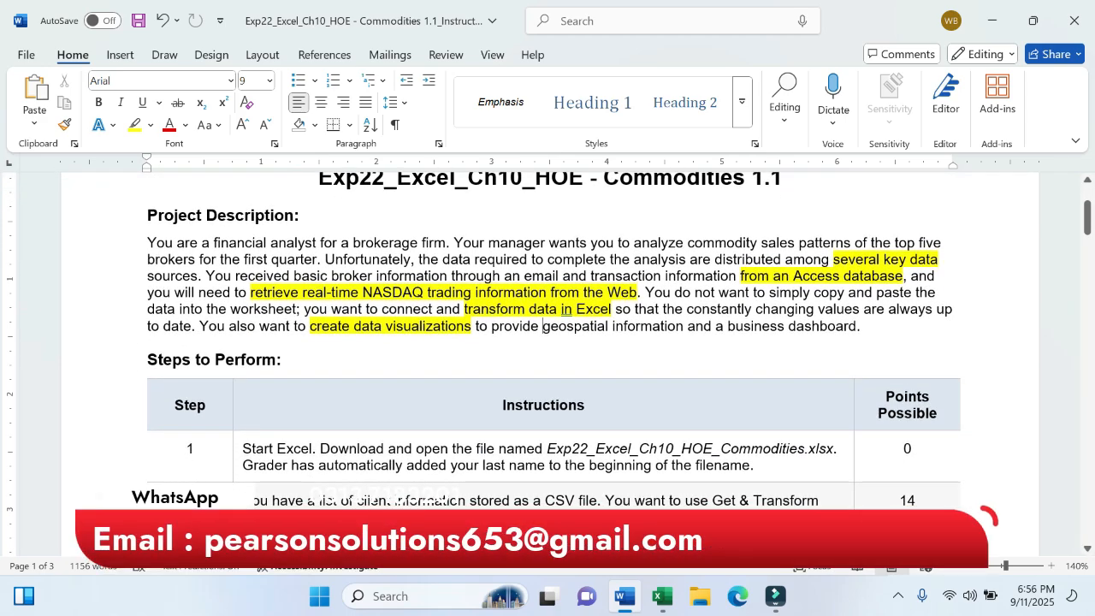
scroll(548, 364, "down", 20)
scroll(548, 363, "down", 15)
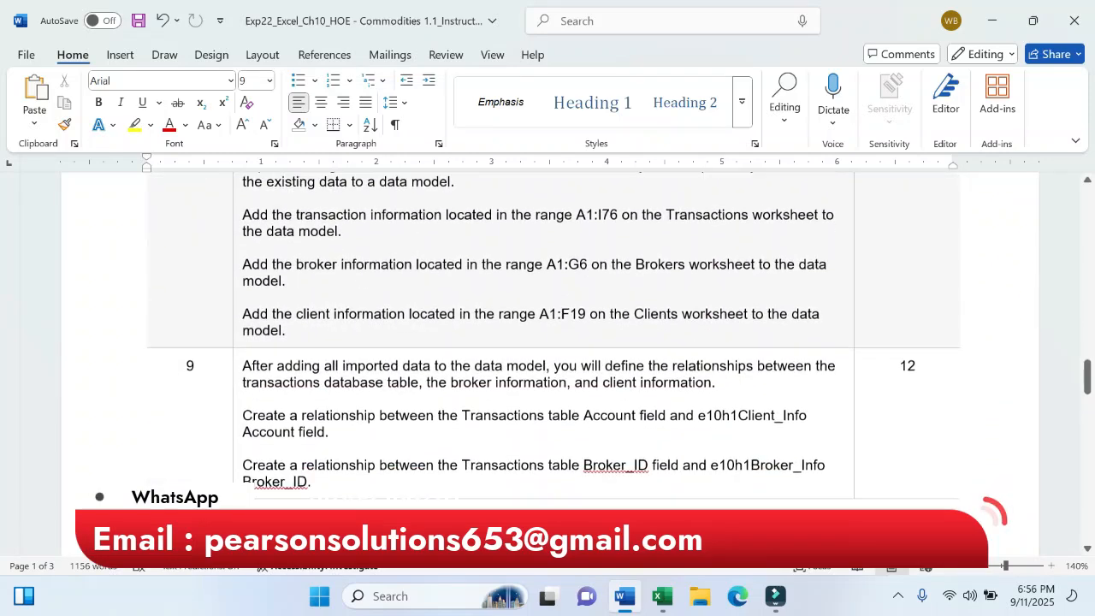
scroll(545, 473, "down", 6)
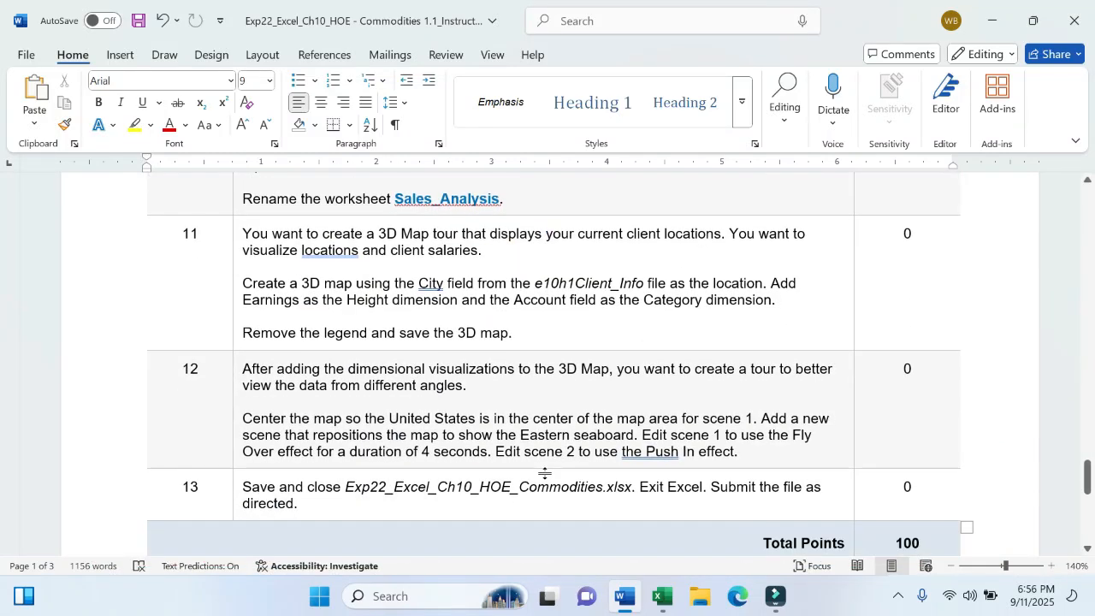
scroll(545, 473, "up", 5)
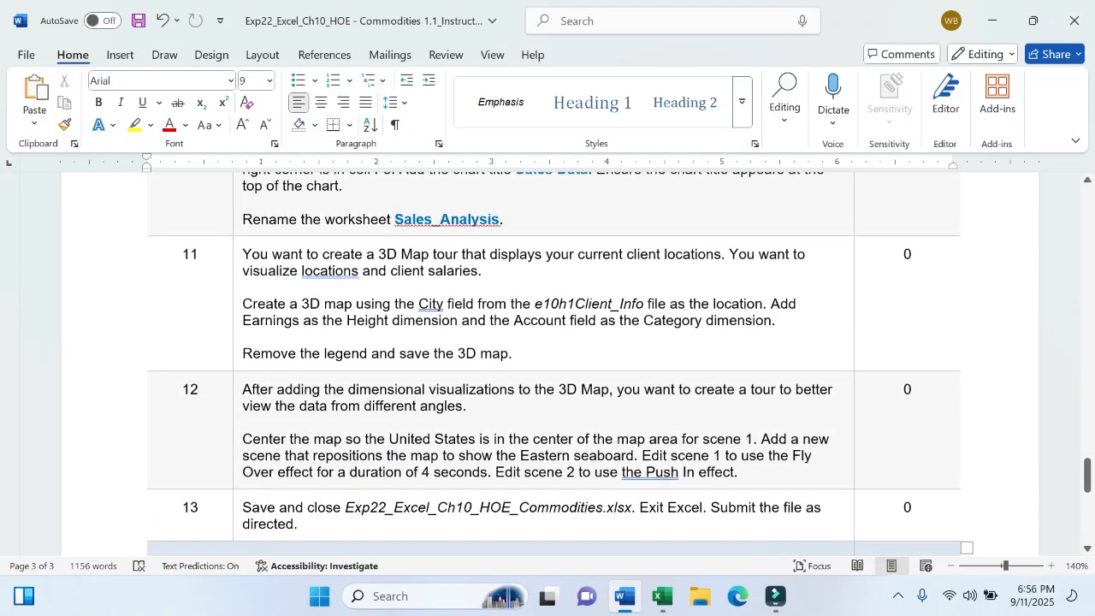
scroll(545, 479, "up", 15)
scroll(545, 479, "down", 5)
scroll(546, 479, "up", 5)
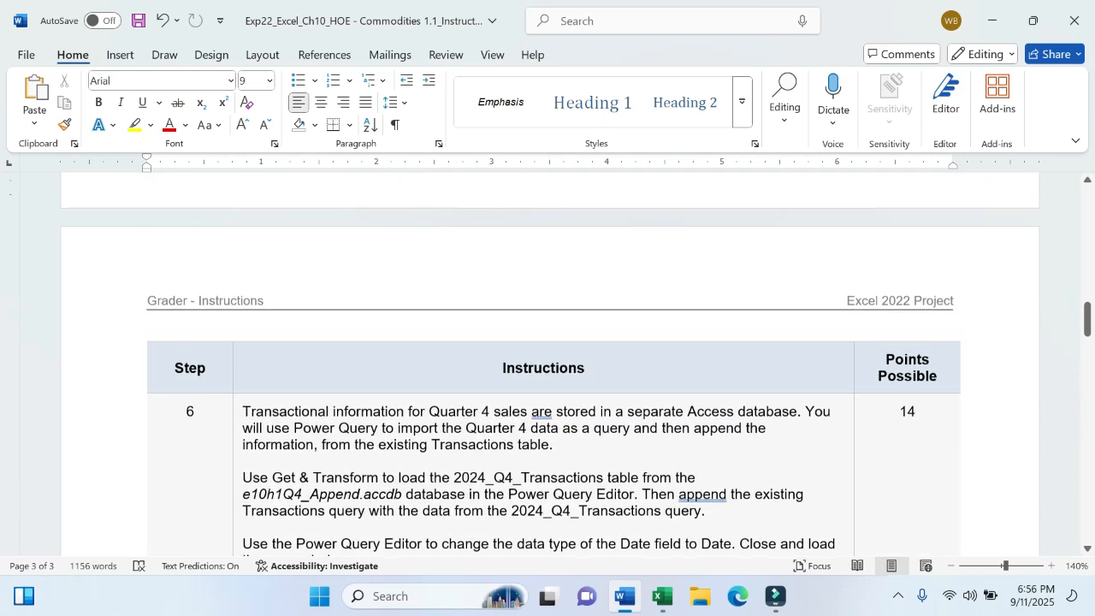
scroll(545, 479, "up", 15)
scroll(545, 479, "down", 5)
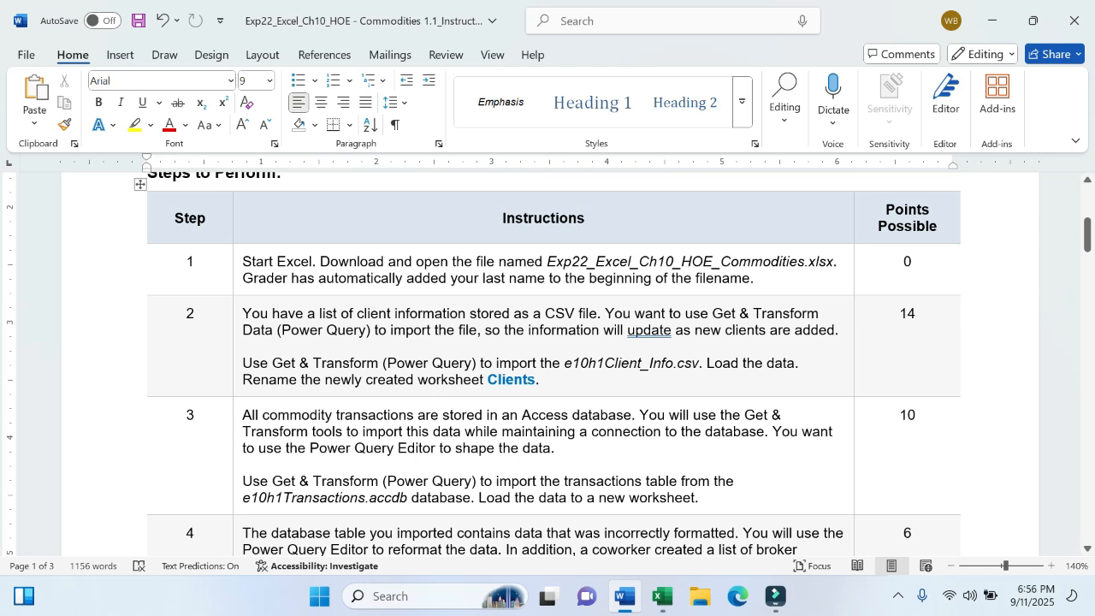
Highlight the file name Exp22_Excel_Ch10_HOE_Commodities.xlsx in yellow in the step 1 instructions.
left_click_drag(546, 261, 837, 262)
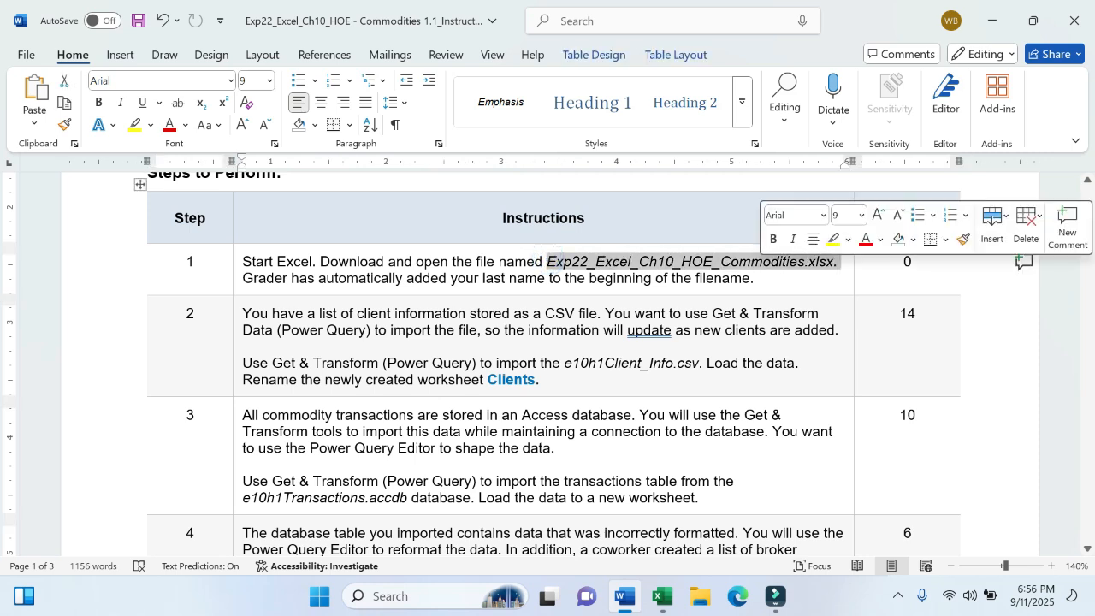
left_click(832, 238)
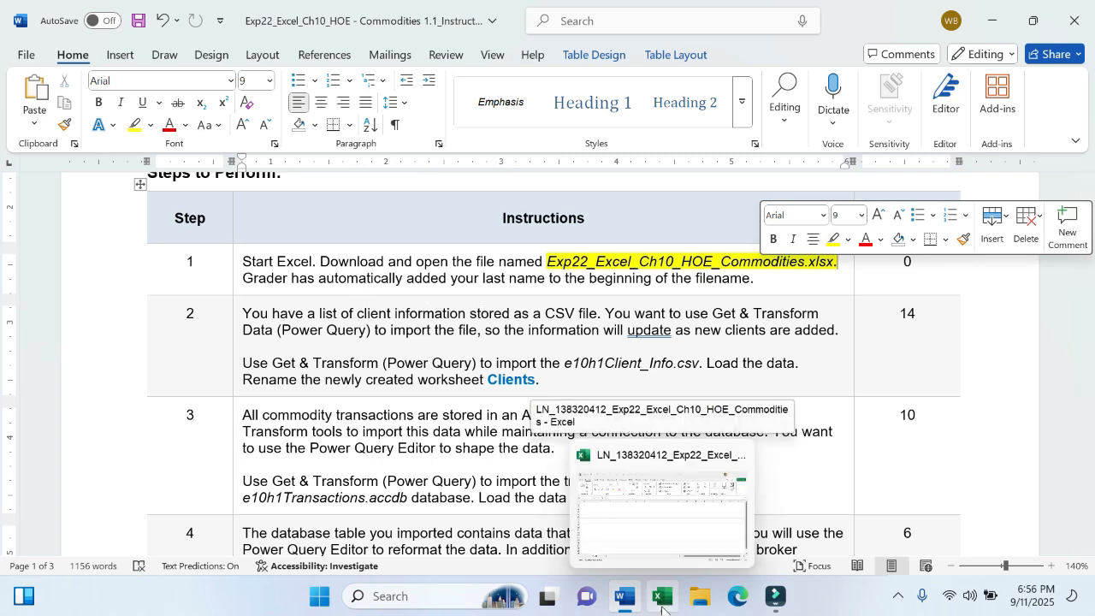
Look at the Commodities workbook in Excel and the project files on the desktop, and return to the Word instructions.
left_click(662, 606)
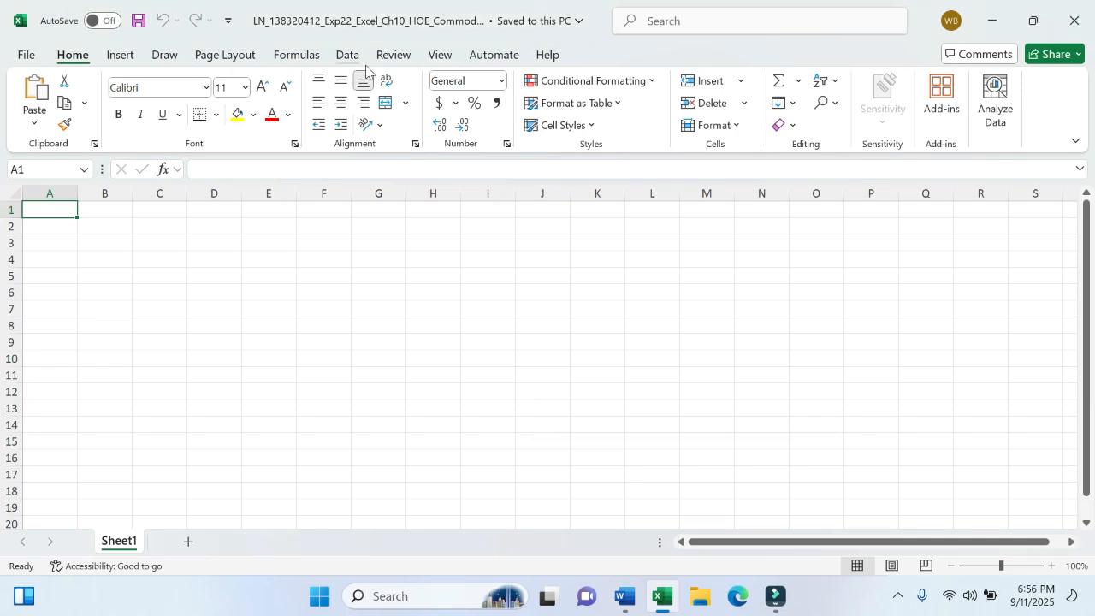
left_click(983, 13)
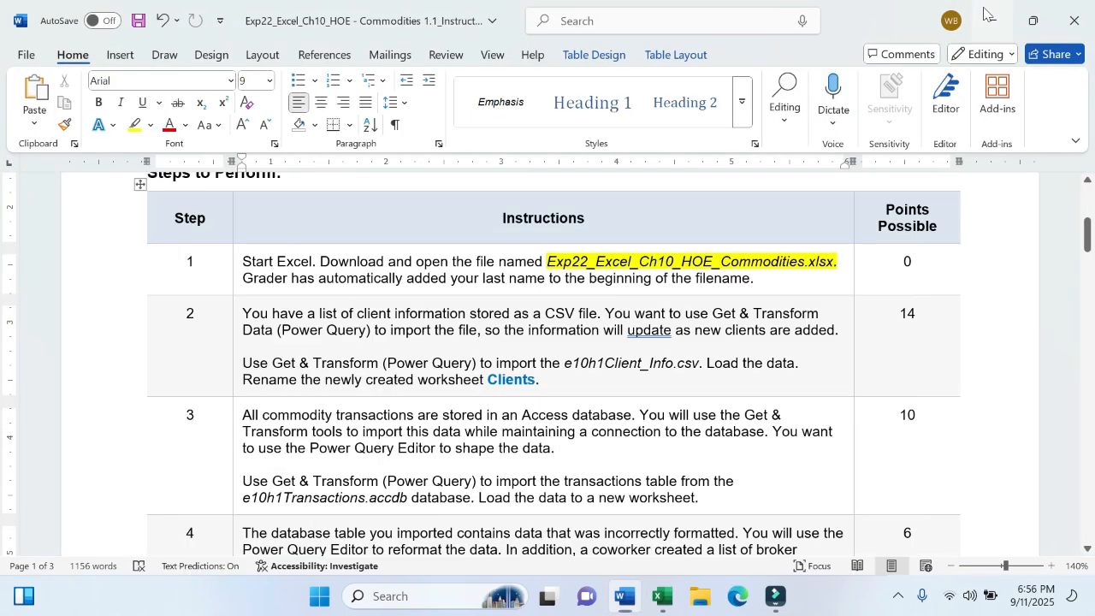
left_click(984, 13)
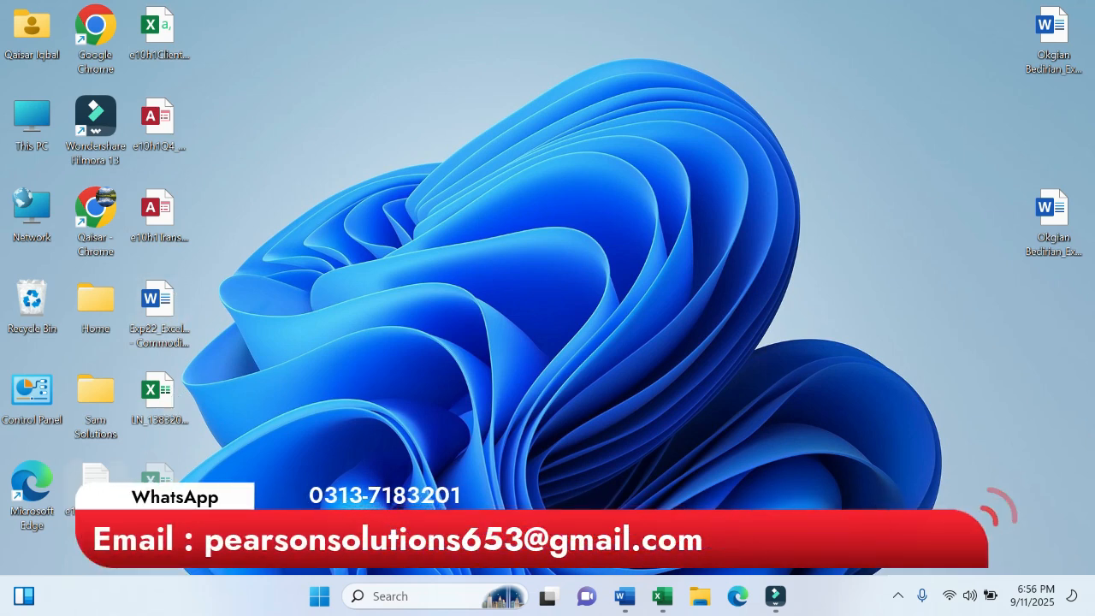
left_click(631, 599)
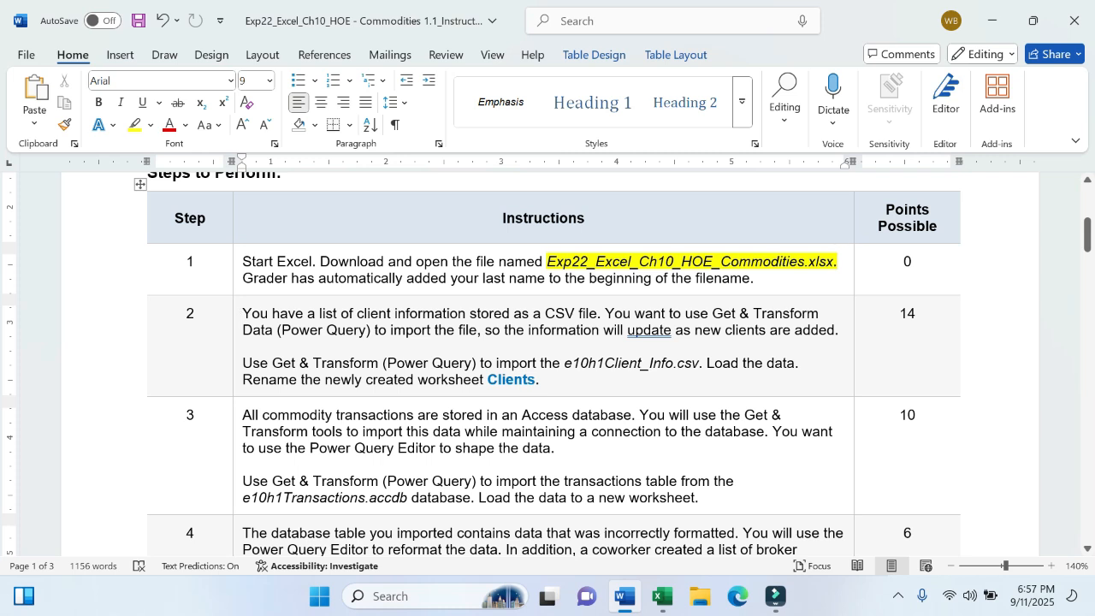
Highlight the sentence "You have a list of client information stored as a CSV file." in yellow in step 2.
left_click_drag(240, 314, 611, 315)
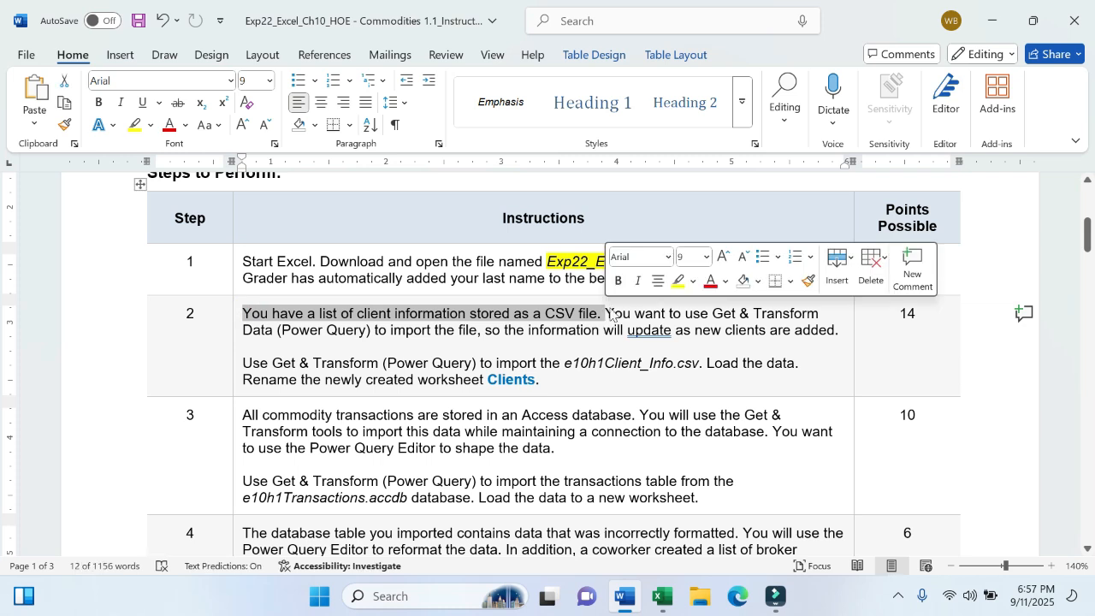
left_click(678, 282)
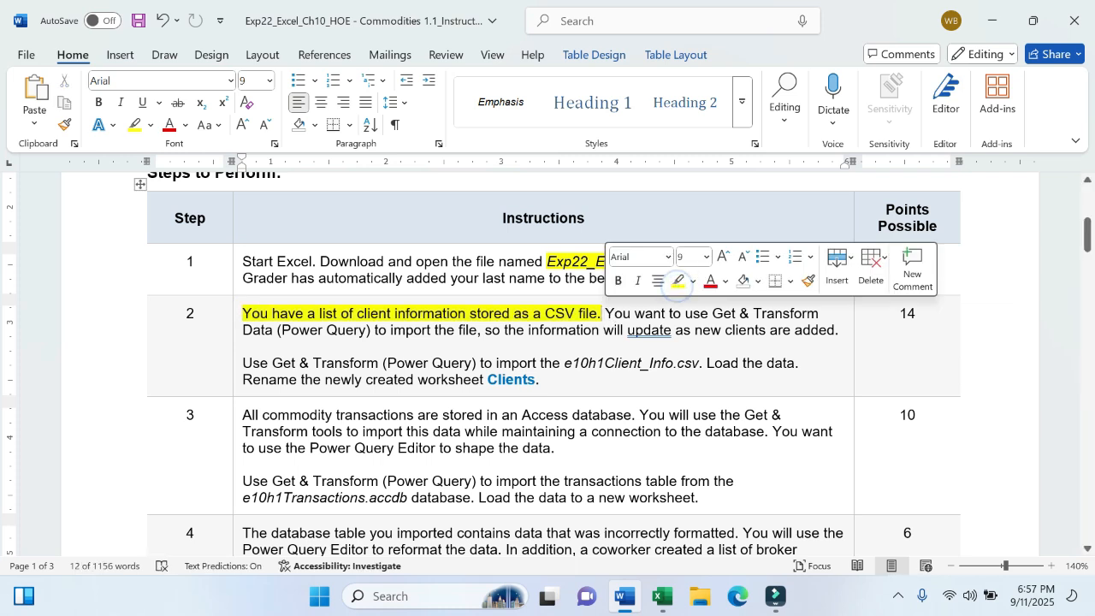
left_click(563, 309)
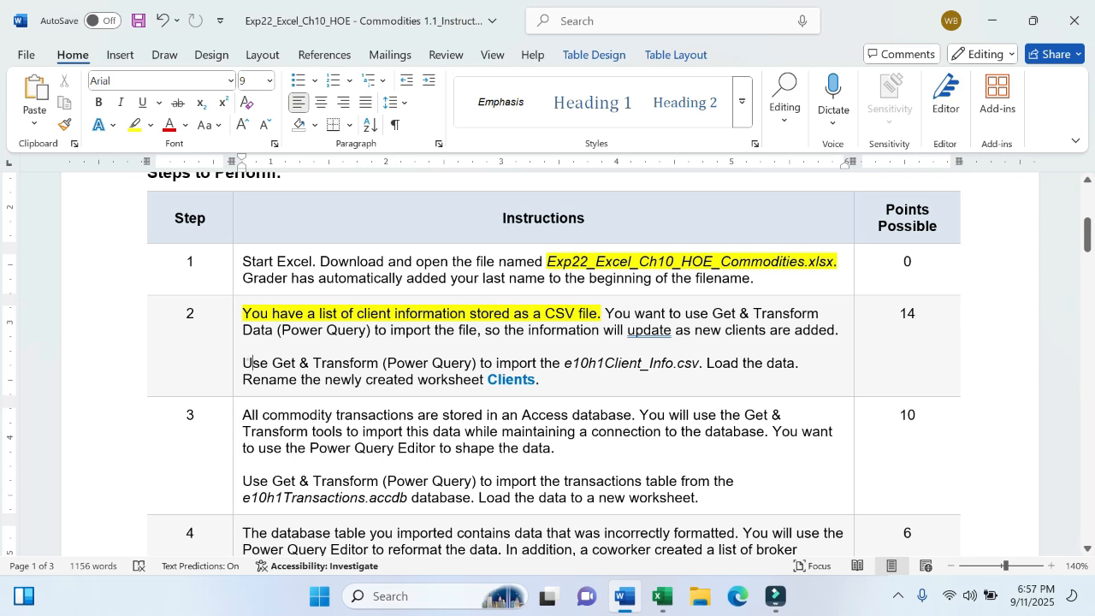
Highlight the file name e10h1Client_Info.csv and the phrase "Get & Transform (Power Query)" in yellow in step 2.
left_click_drag(243, 362, 427, 363)
left_click_drag(252, 363, 702, 362)
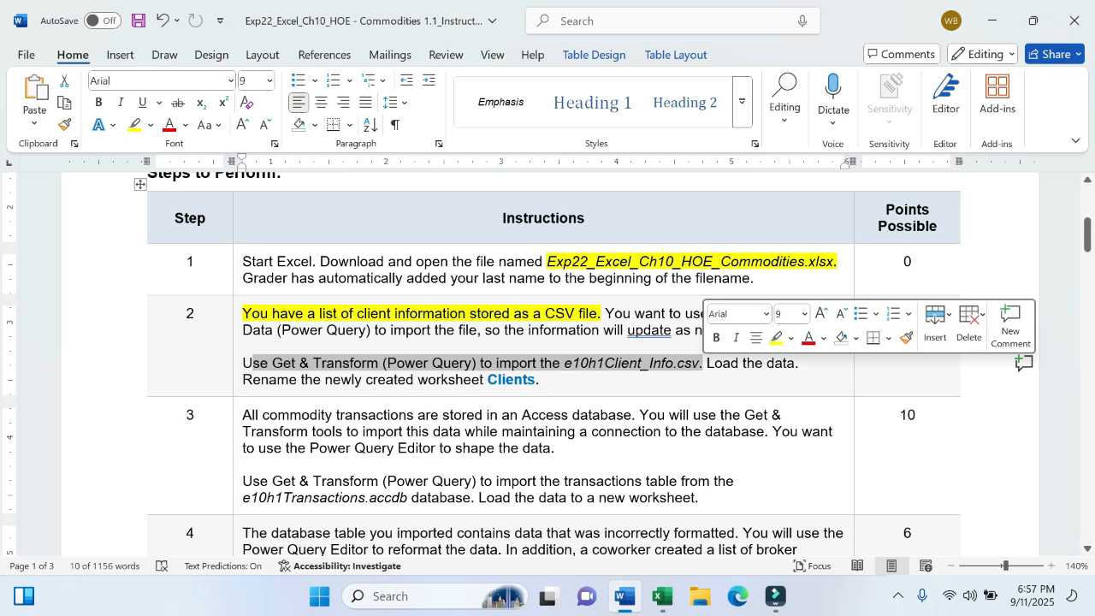
left_click(702, 363)
left_click_drag(566, 366, 701, 366)
left_click(769, 343)
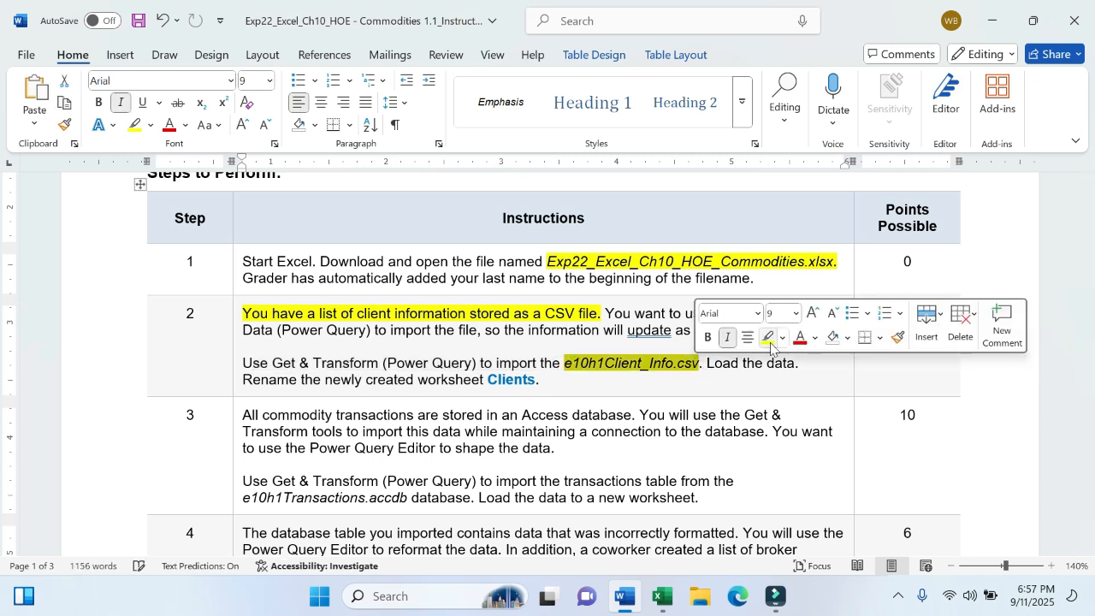
left_click(410, 359)
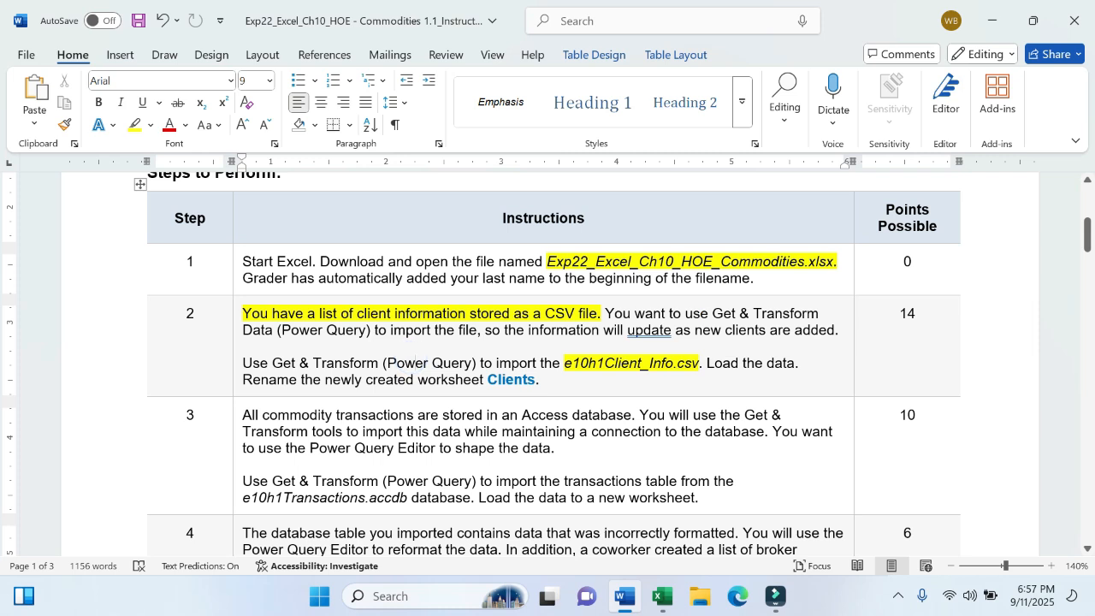
left_click_drag(273, 363, 479, 363)
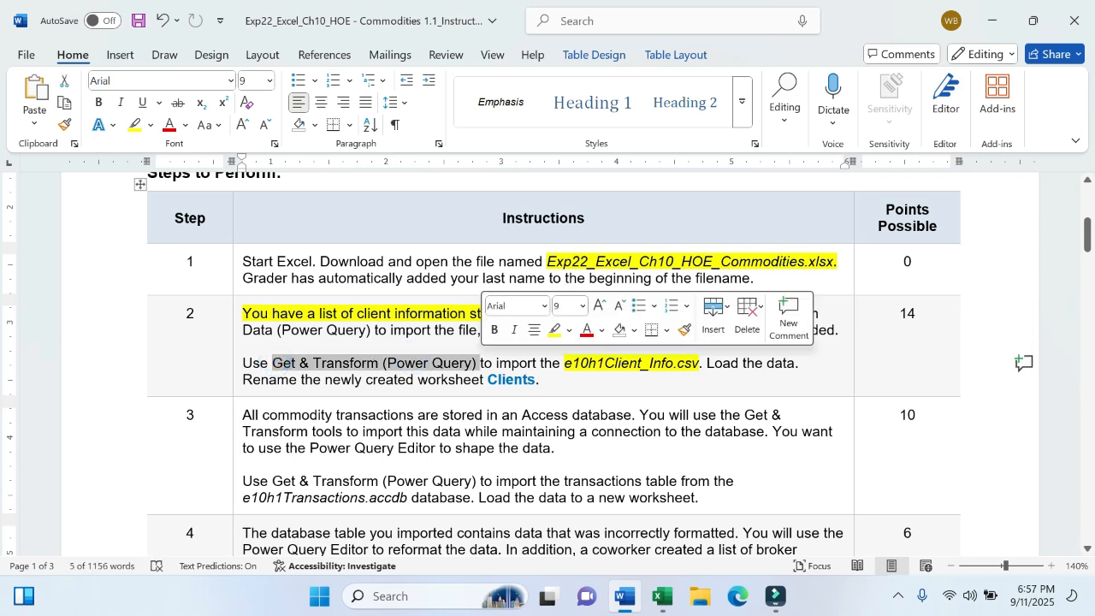
left_click(556, 330)
left_click(589, 376)
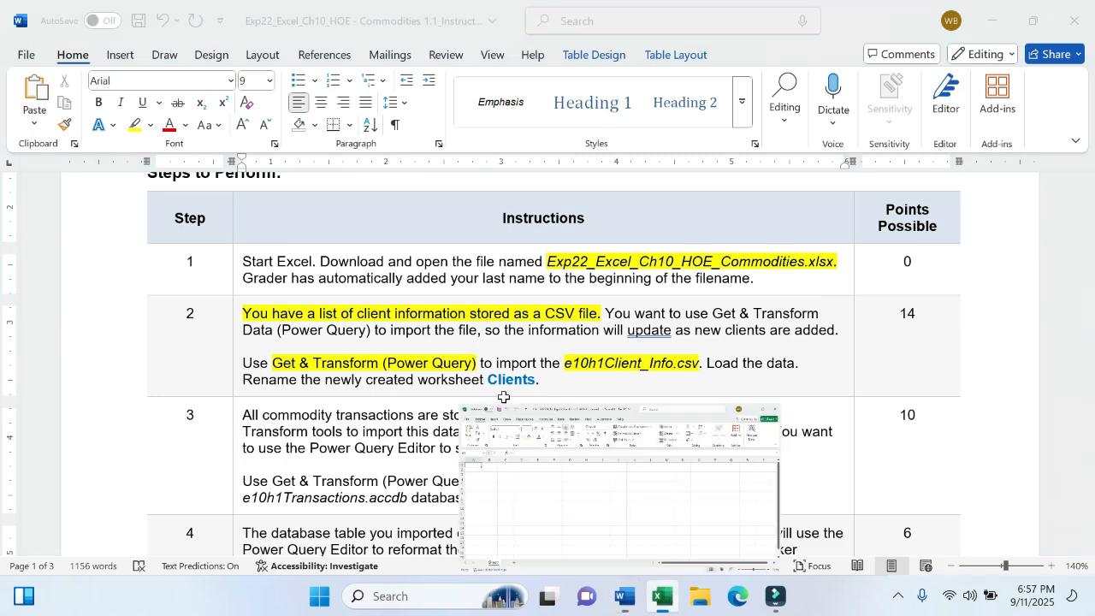
In Excel, import the e10h1Client_Info CSV file from the Desktop folder with Get & Transform's From Text/CSV option.
left_click(671, 603)
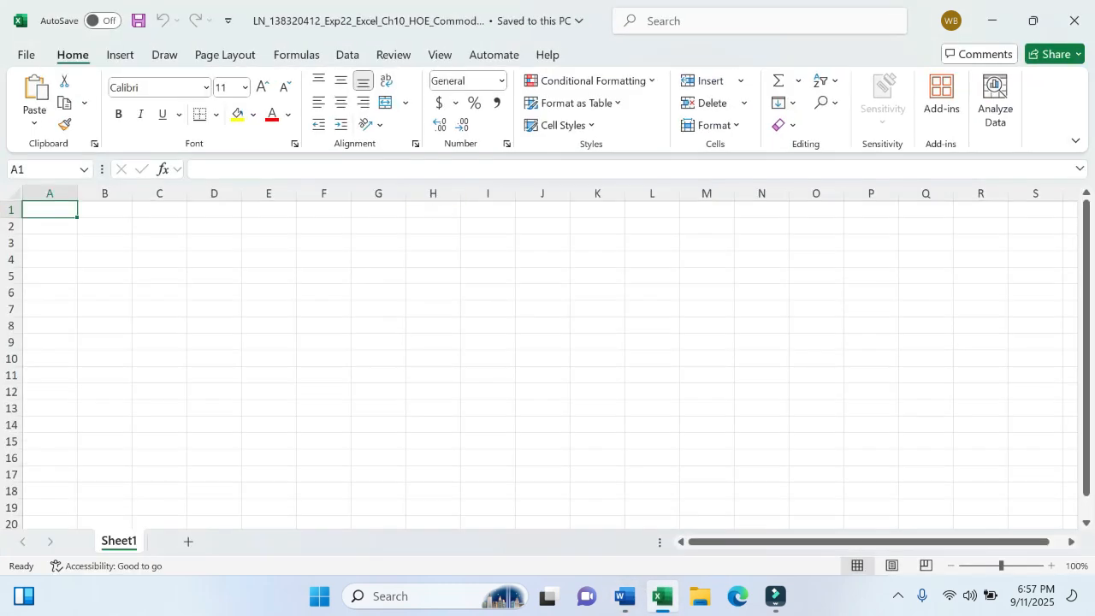
left_click(348, 55)
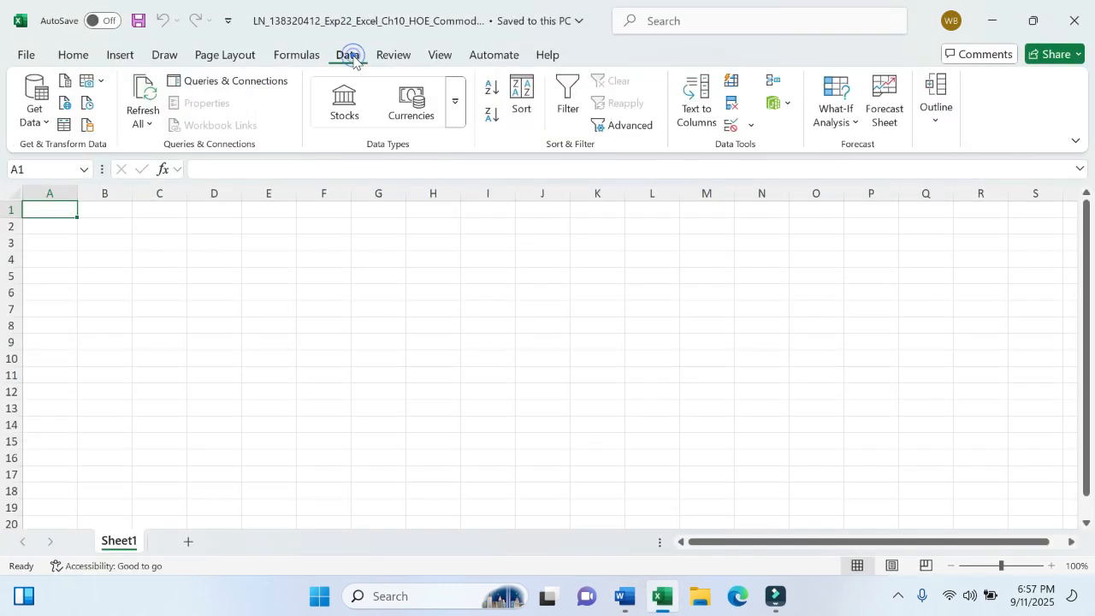
left_click(35, 109)
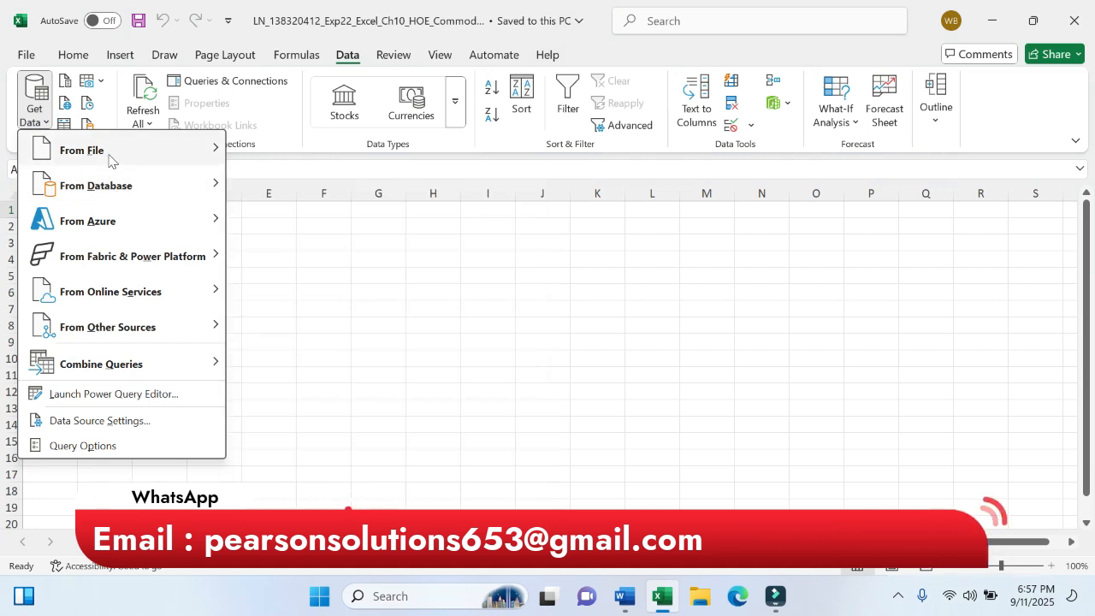
mouse_move(110, 156)
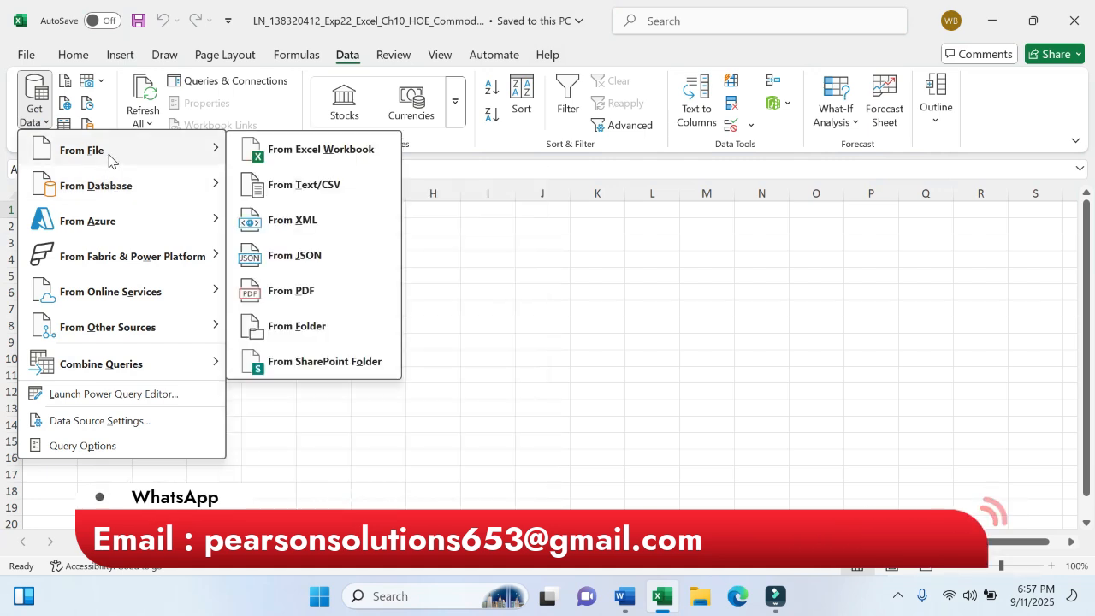
left_click(324, 187)
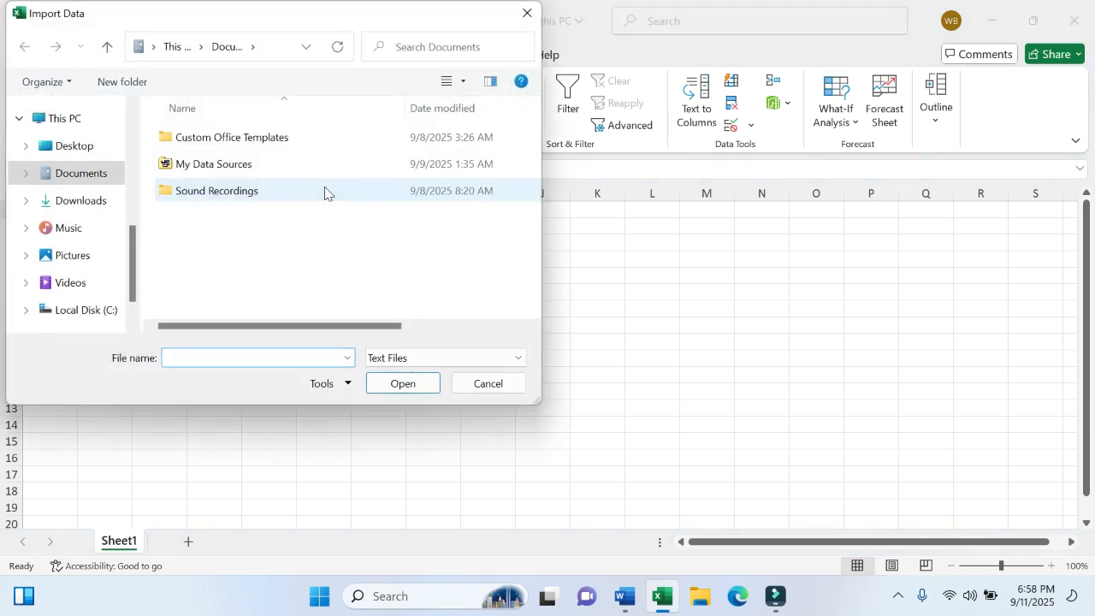
left_click(88, 150)
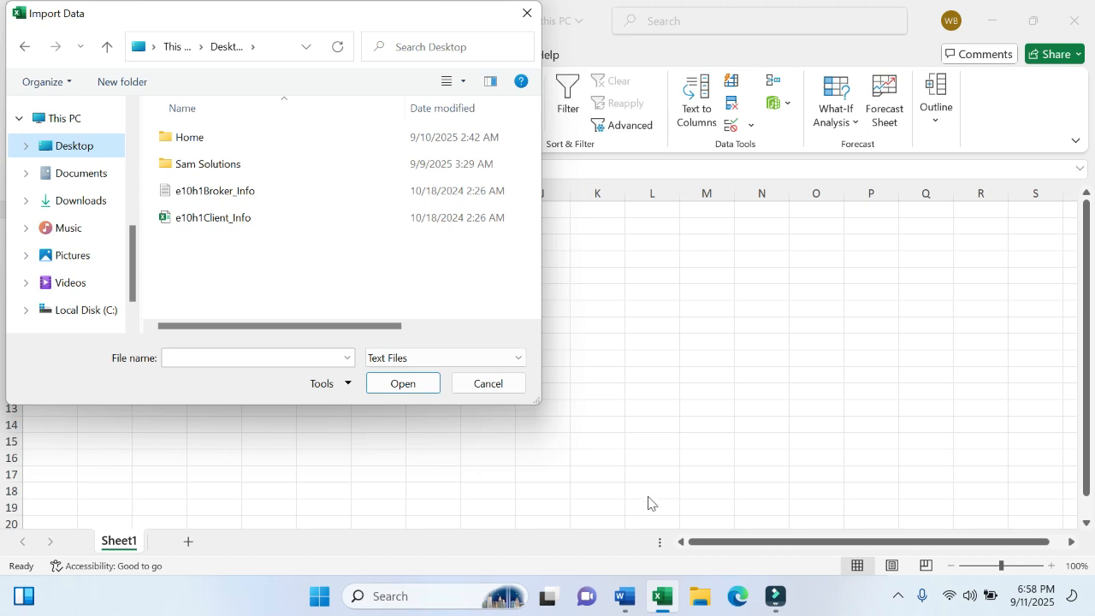
left_click(625, 598)
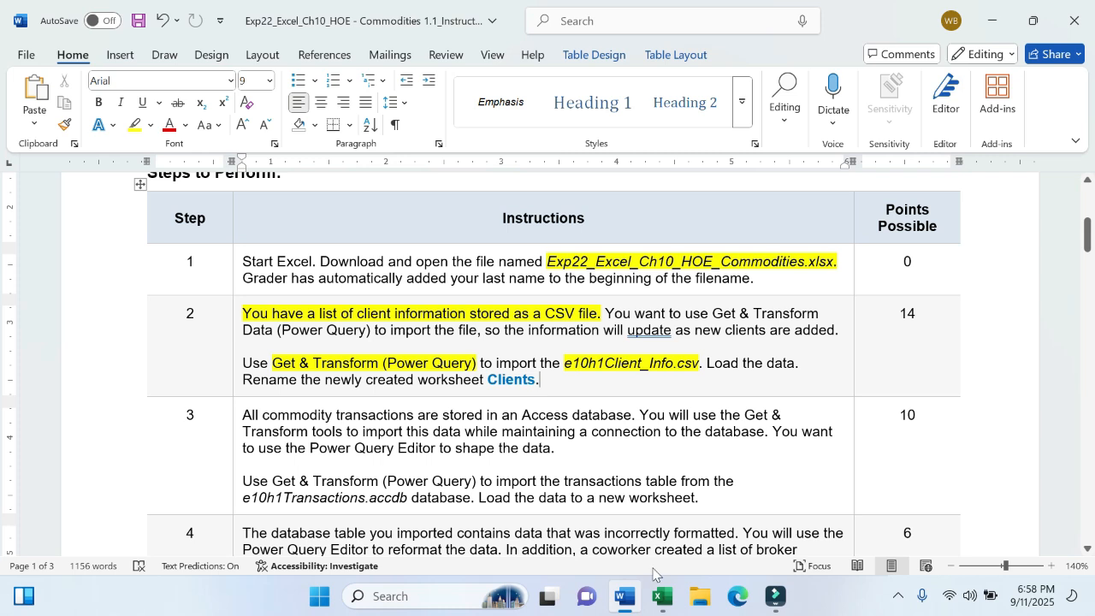
left_click(662, 597)
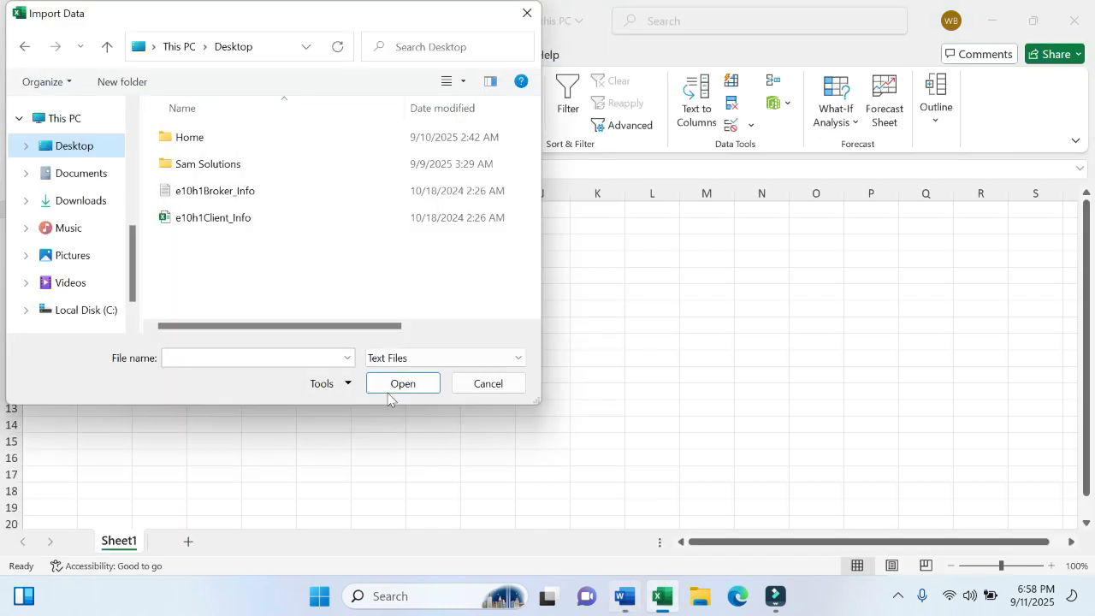
left_click(254, 220)
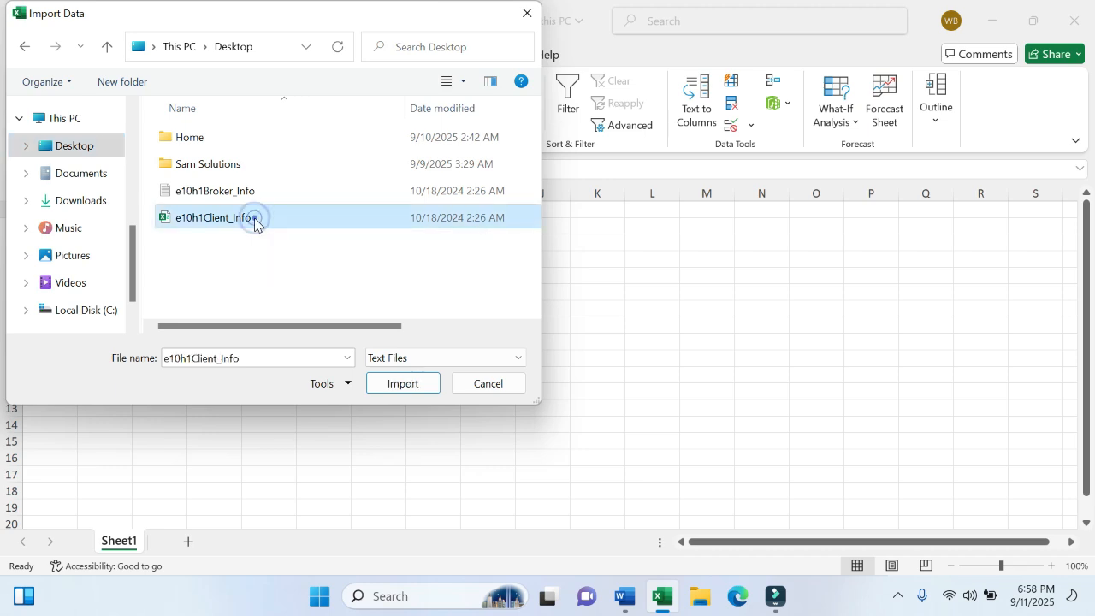
left_click(398, 384)
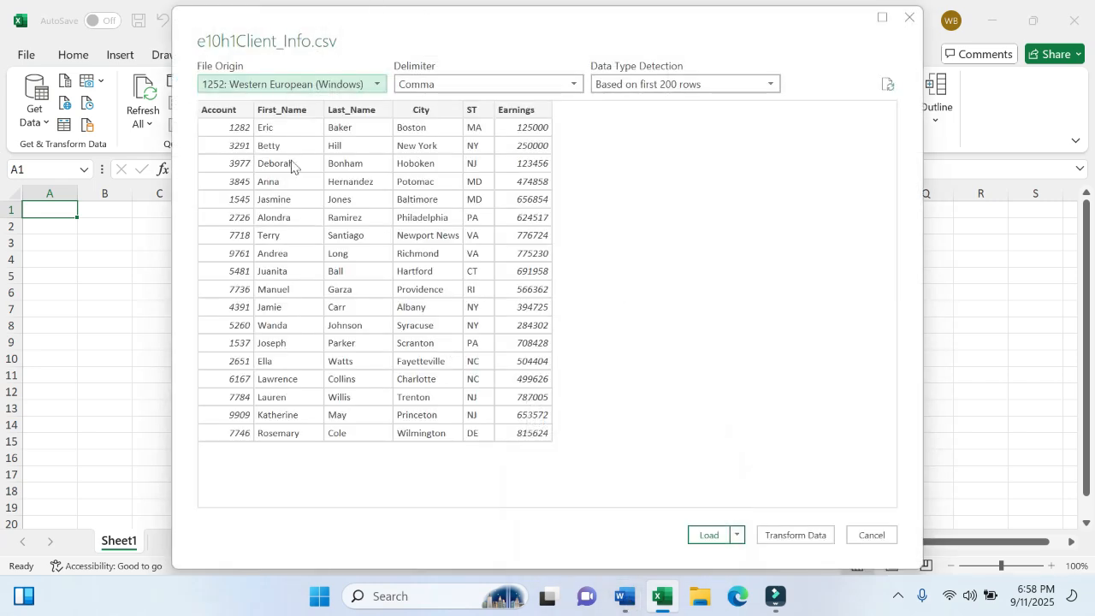
Load the previewed client data into a new worksheet and dismiss the tip about sourcing data from the web.
left_click(625, 596)
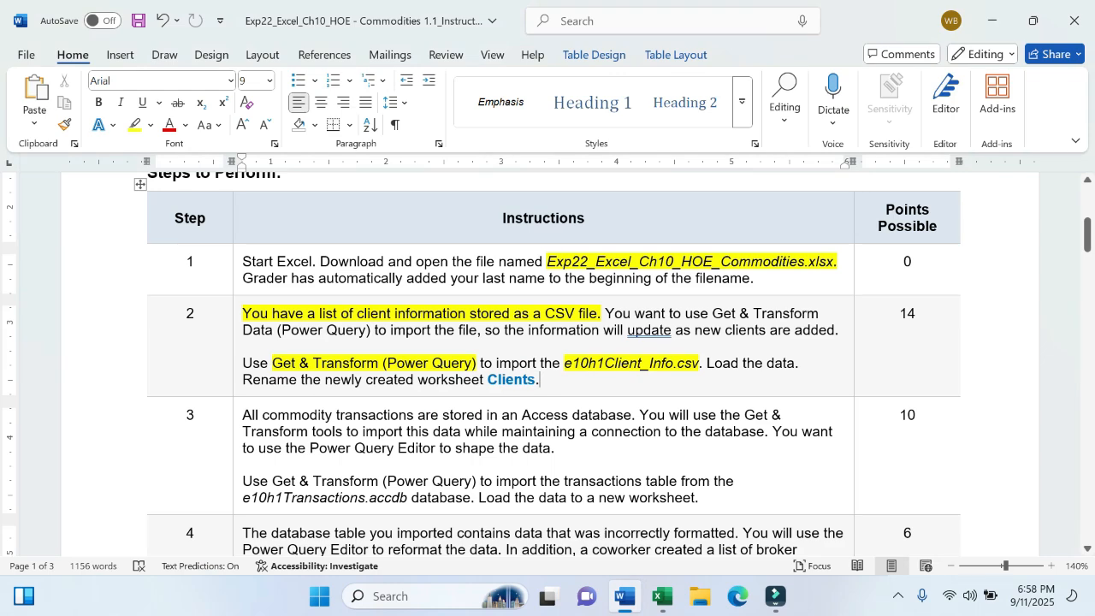
left_click(661, 596)
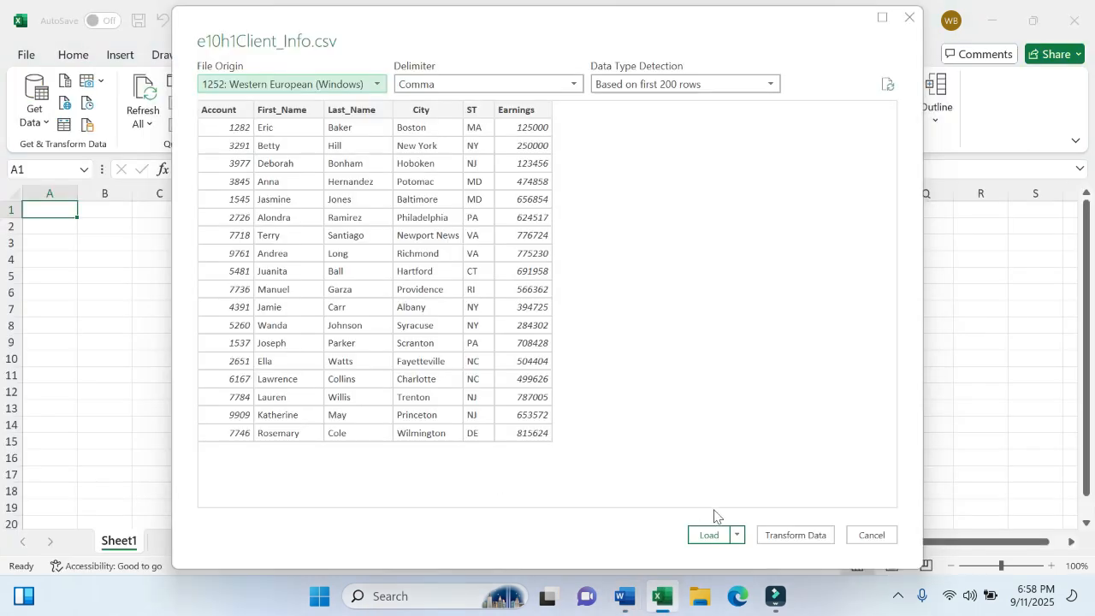
left_click(703, 536)
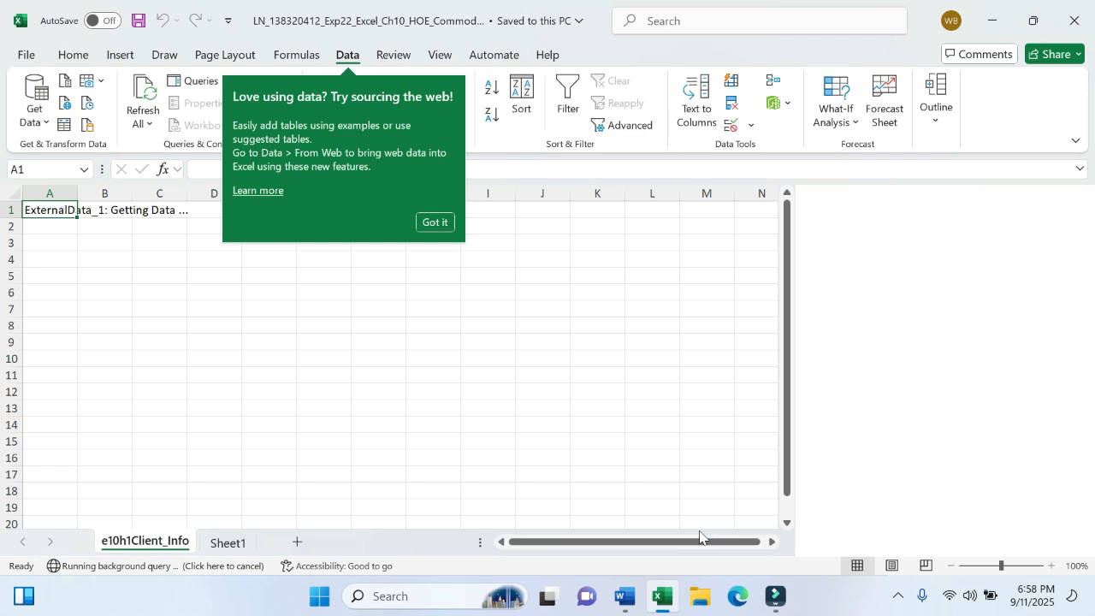
left_click(436, 222)
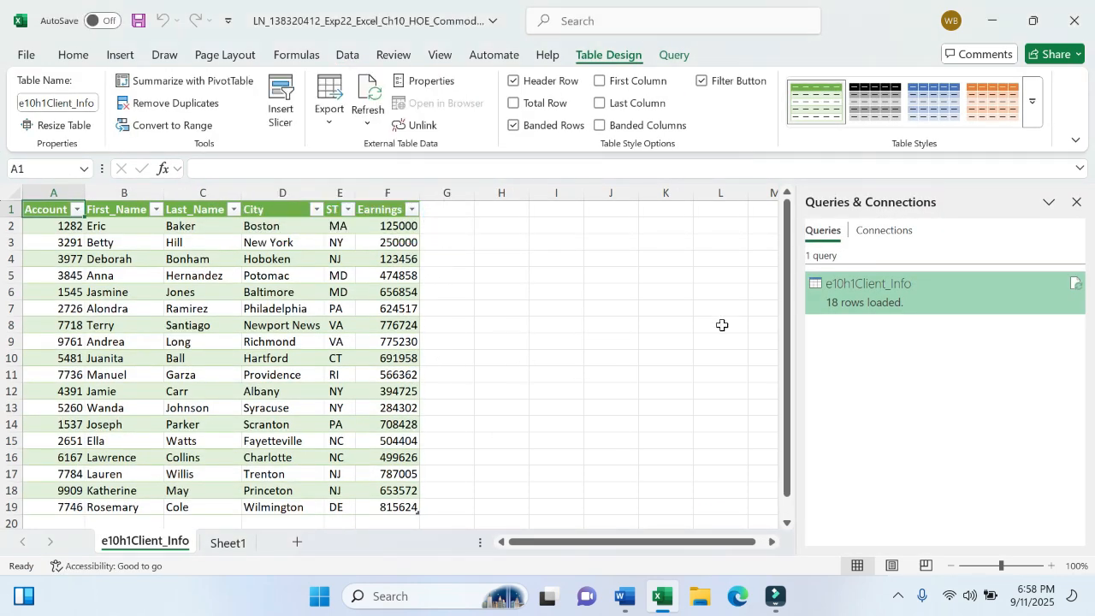
mouse_move(789, 371)
left_mouse_down()
mouse_move(795, 472)
mouse_move(787, 347)
mouse_move(783, 355)
left_mouse_up()
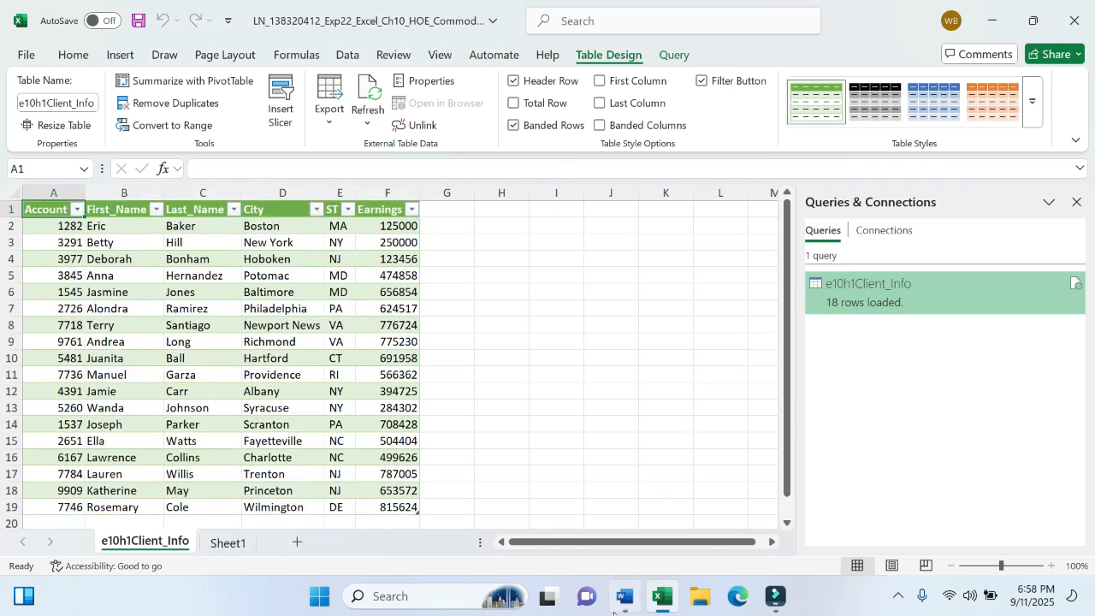
left_click(615, 609)
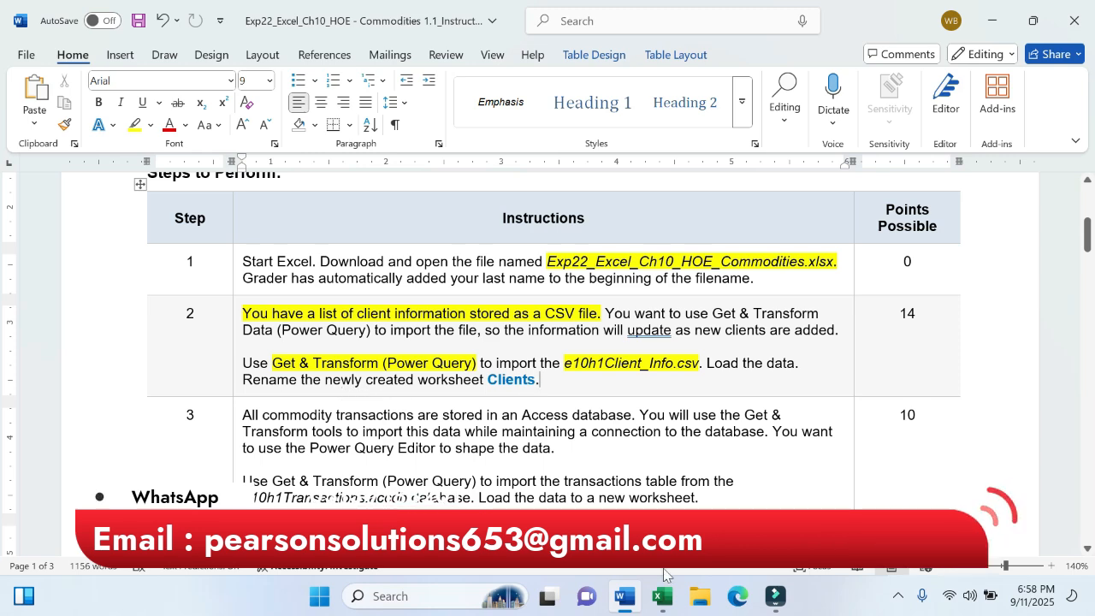
left_click(662, 597)
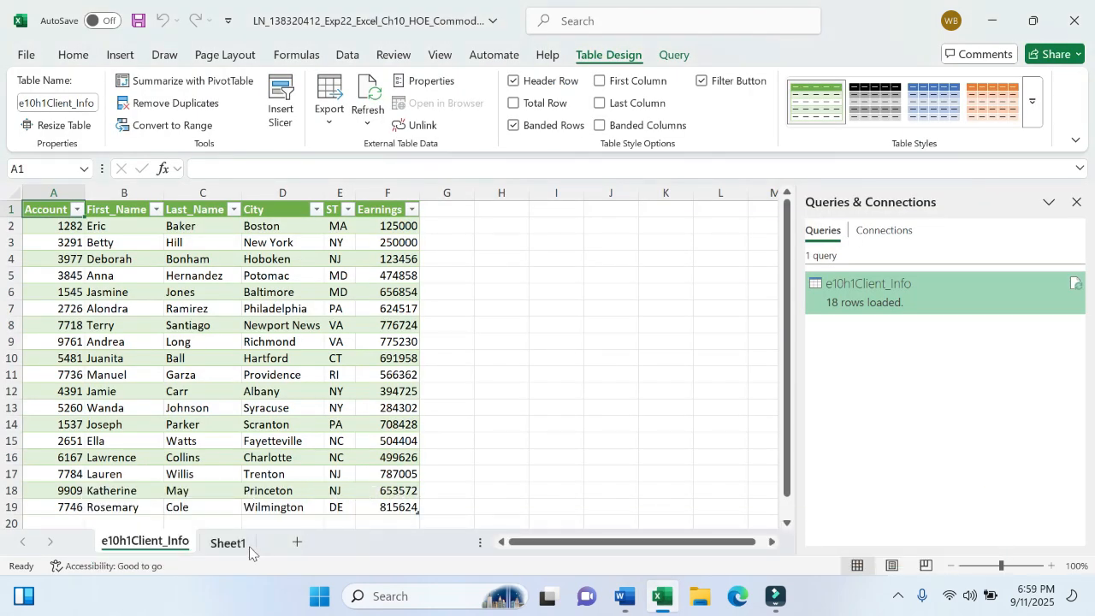
left_click(246, 548)
left_click(156, 551)
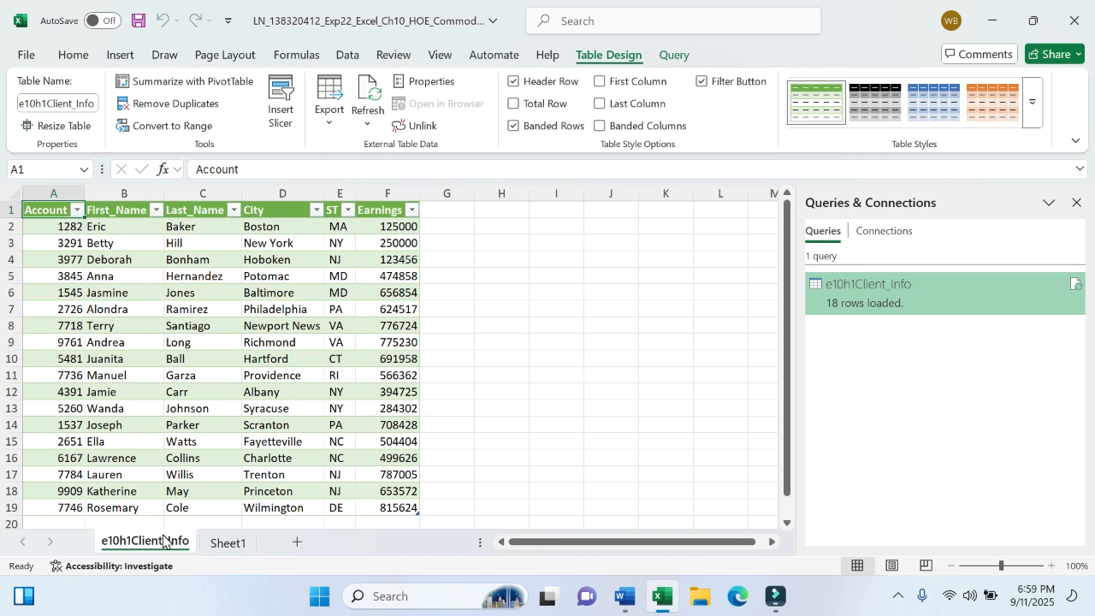
double_click(164, 541)
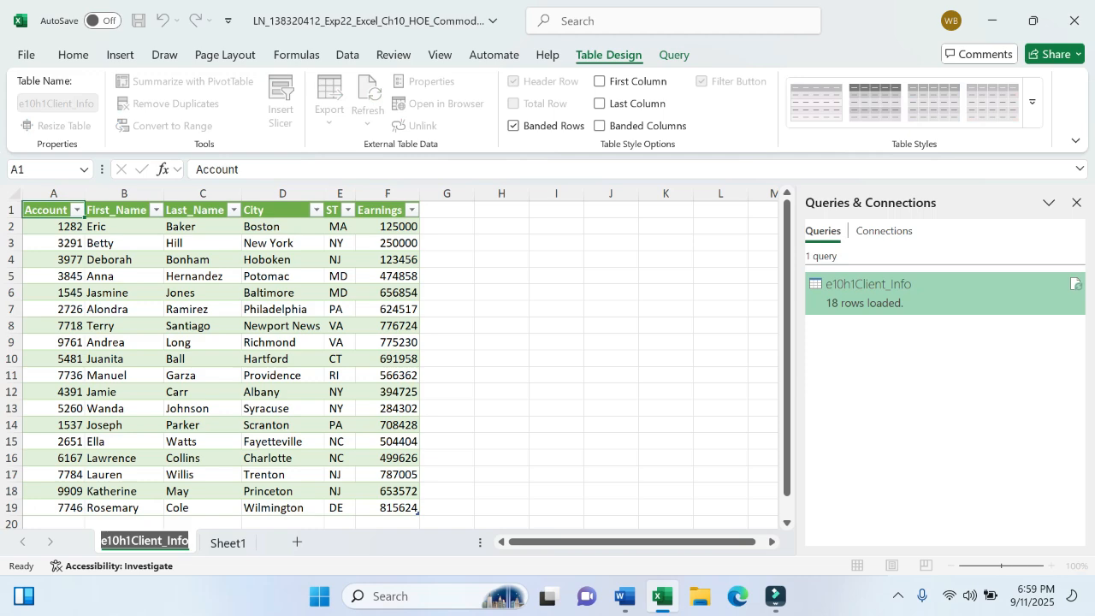
left_click(201, 548)
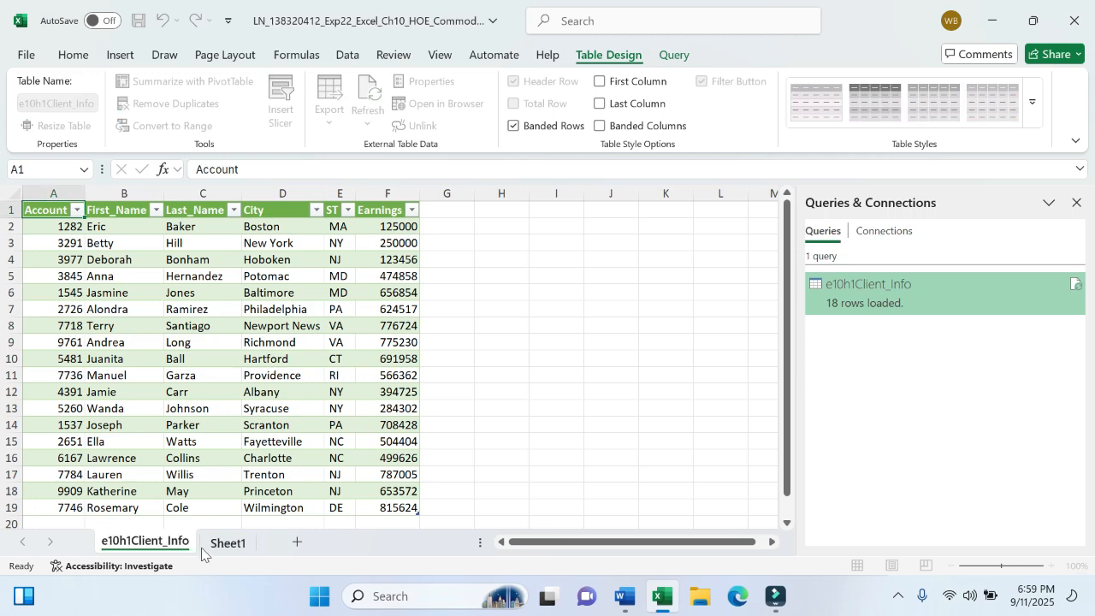
Rename the e10h1Client_Info worksheet as Clients.
left_click(170, 544)
right_click(169, 545)
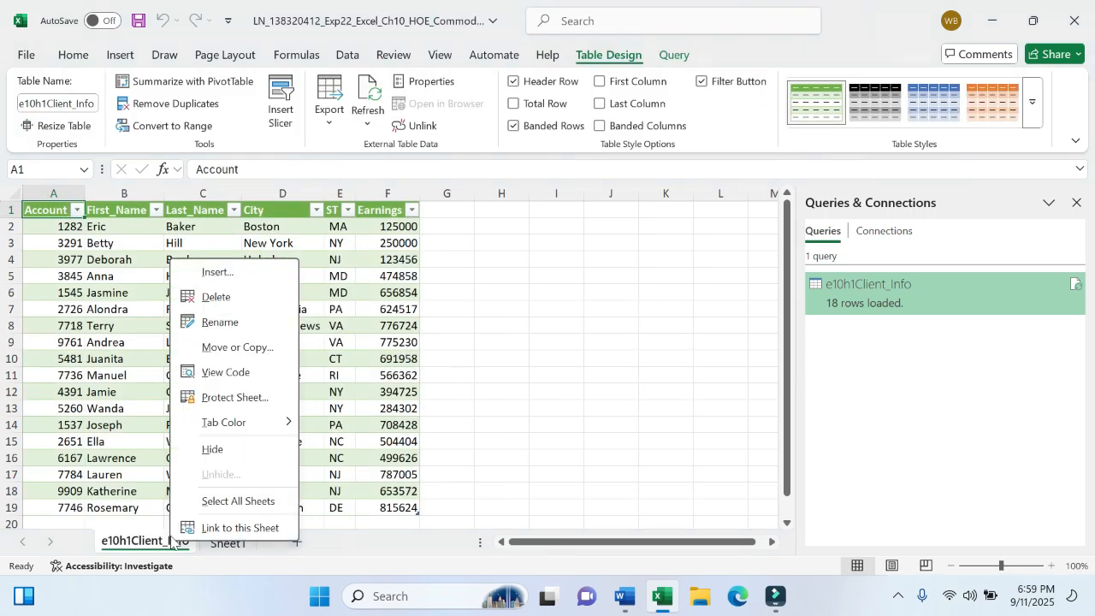
left_click(220, 322)
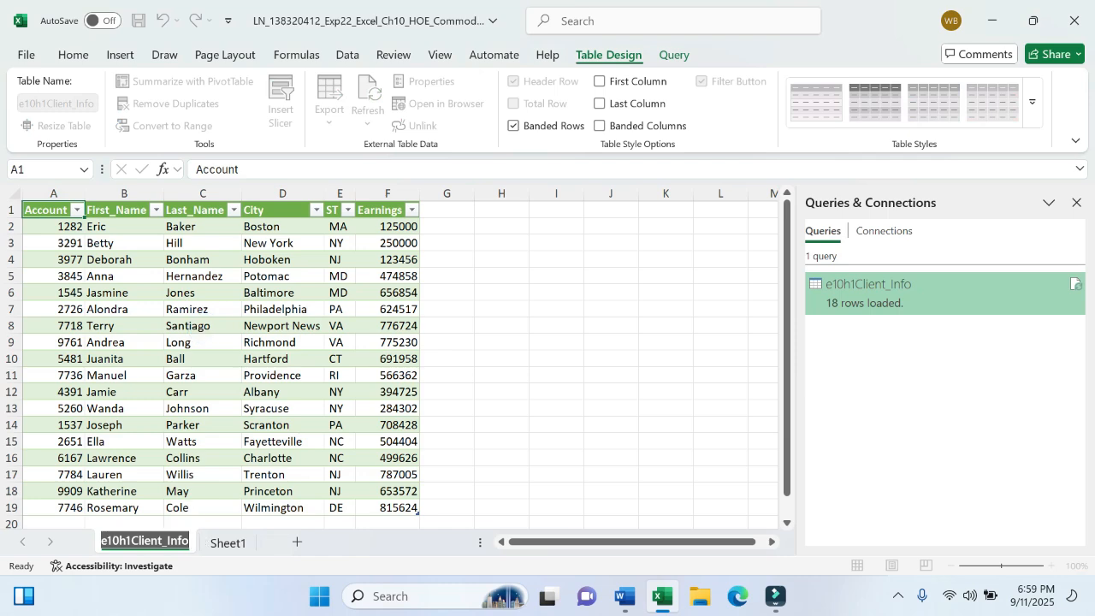
left_click(613, 604)
left_click(662, 598)
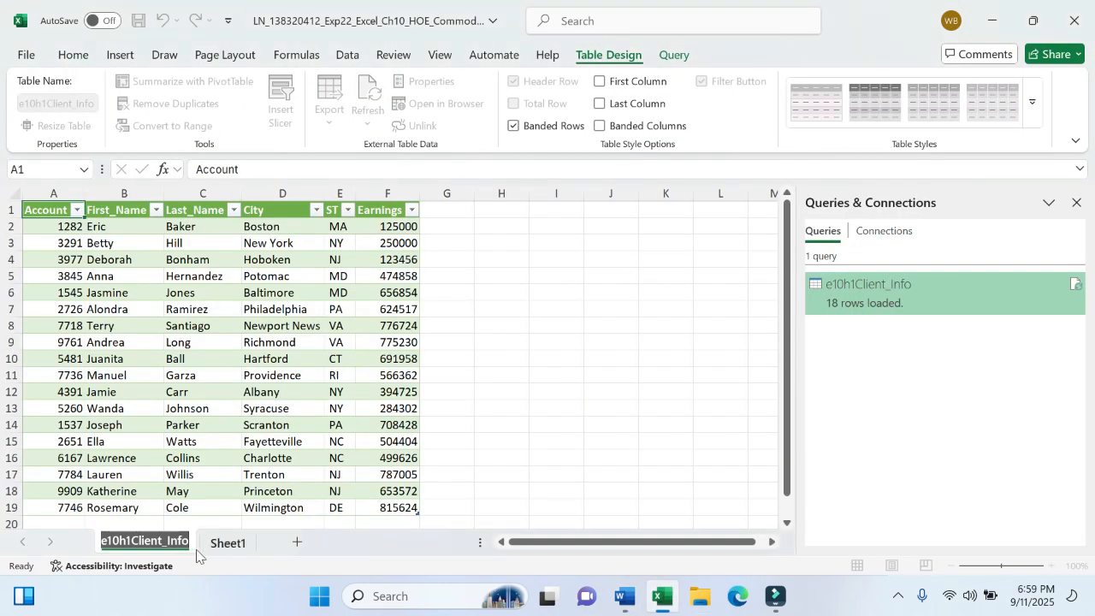
type("Cl")
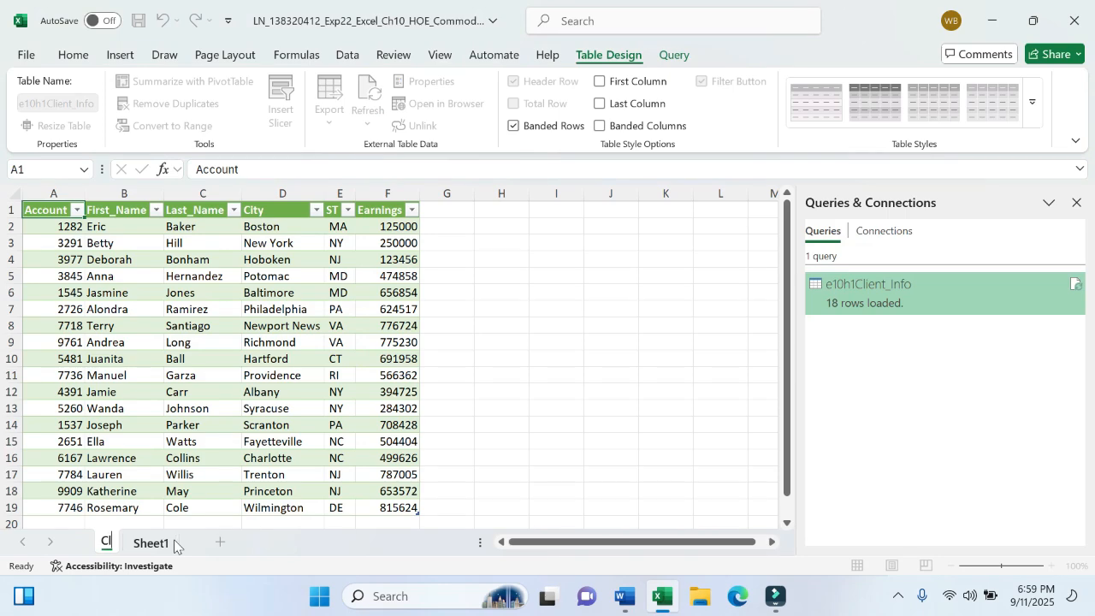
type("ients")
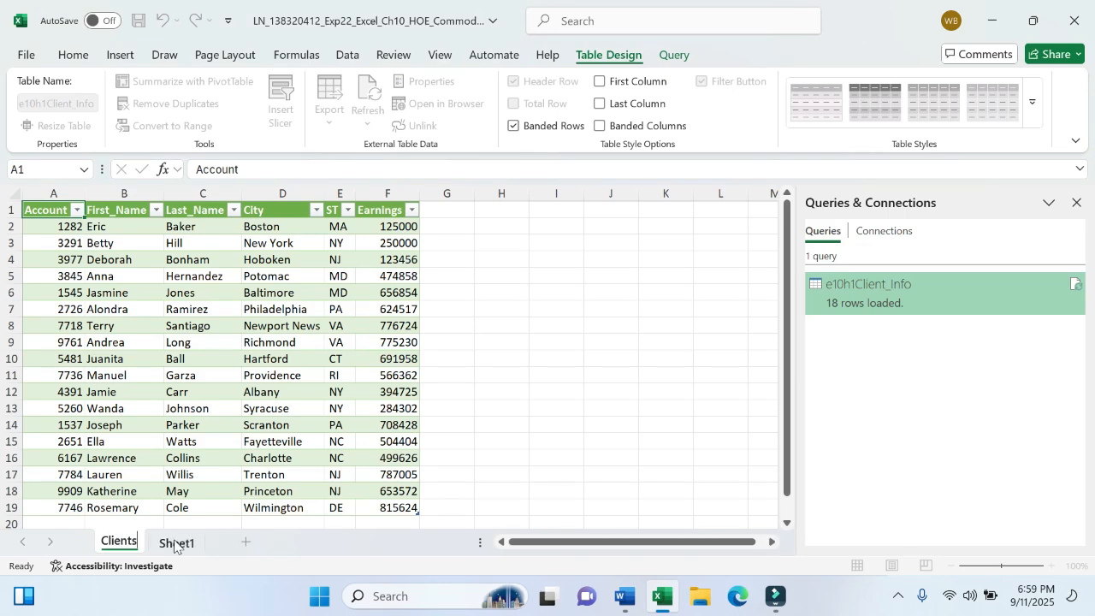
key("Return")
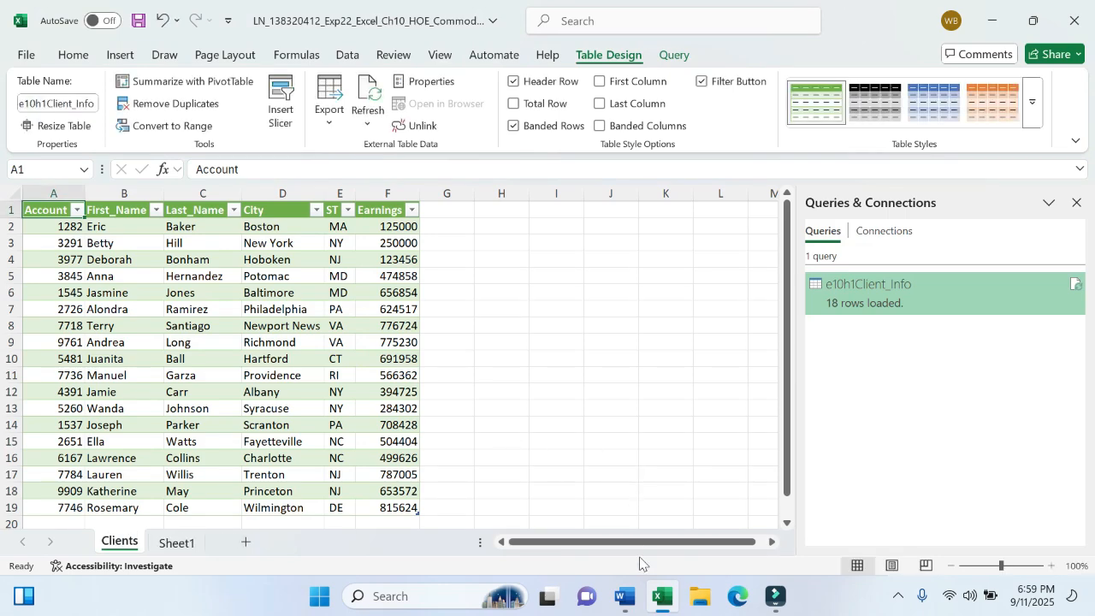
Return to the Word instructions and highlight the entire step 2 text in yellow.
left_click(624, 597)
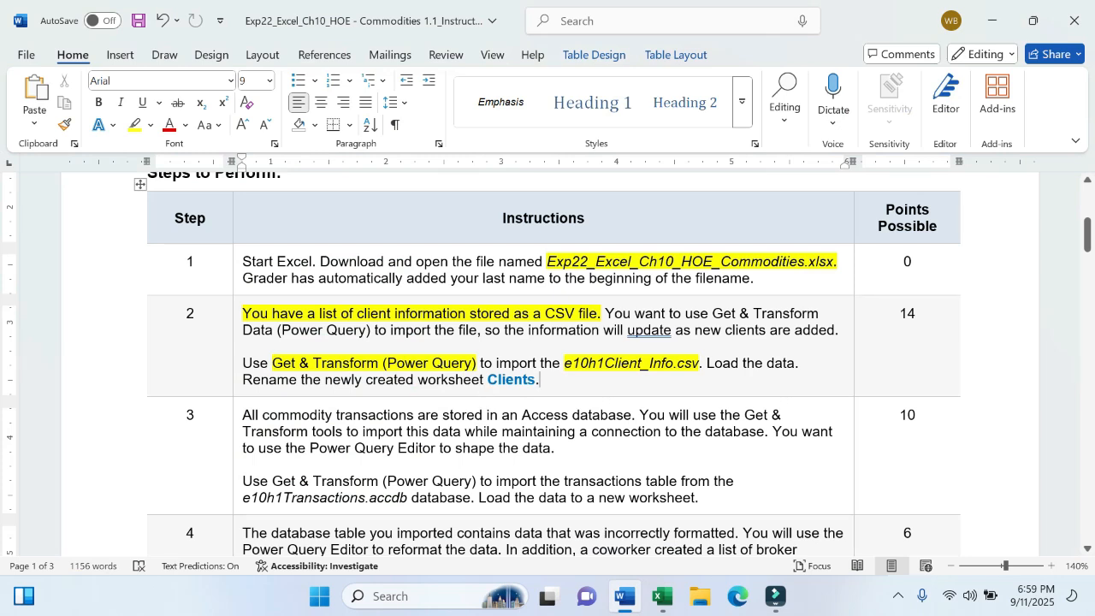
left_click_drag(243, 314, 547, 381)
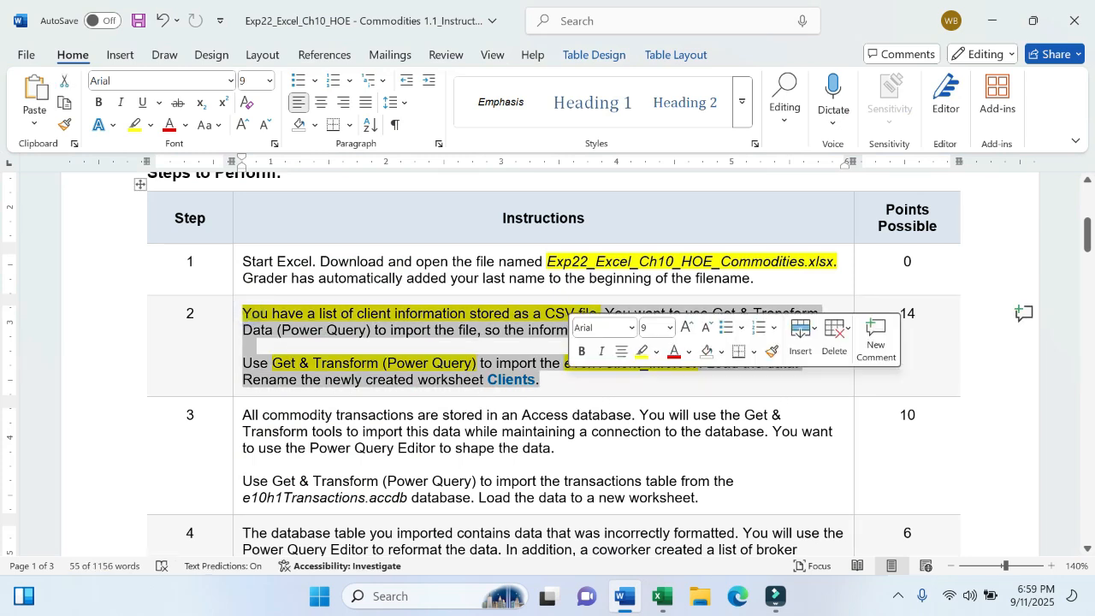
left_click(642, 352)
left_click(574, 385)
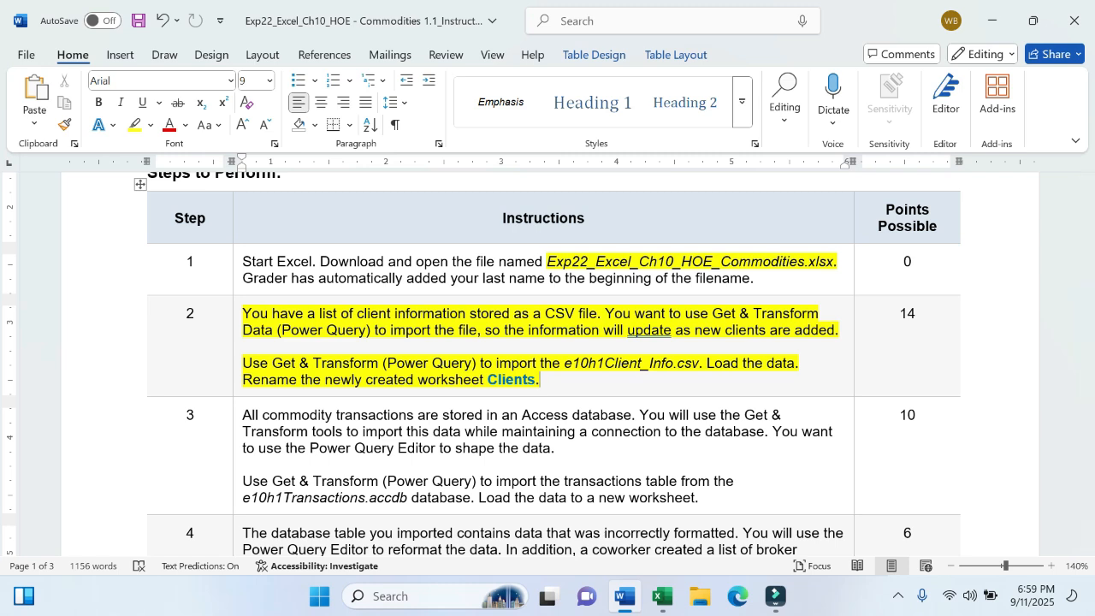
Highlight the phrase "an Access database" in yellow in the step 3 instructions.
left_click_drag(502, 415, 632, 416)
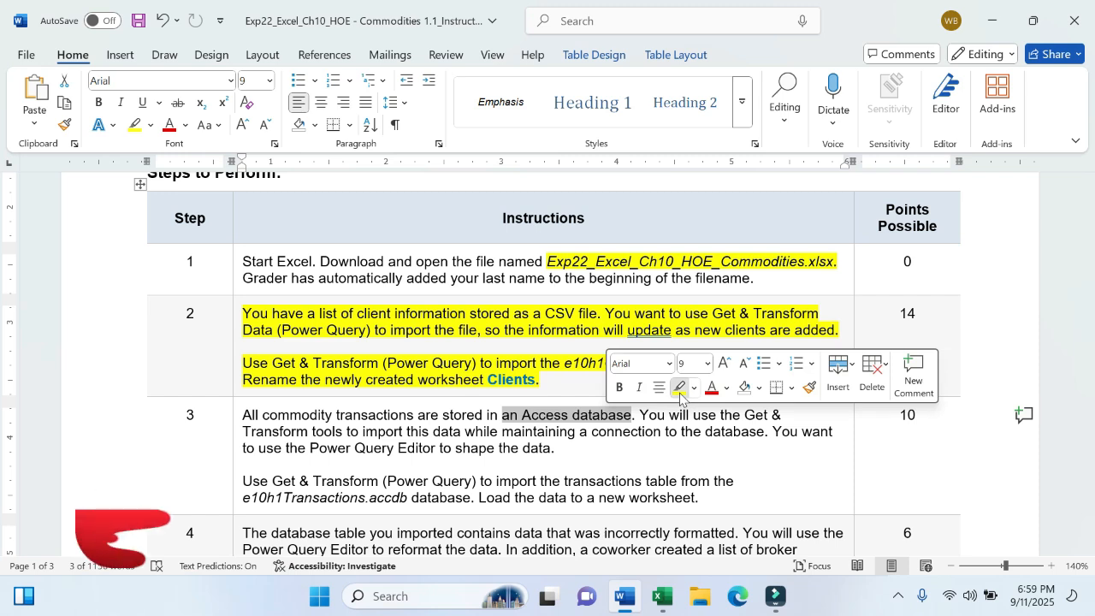
left_click(680, 387)
left_click(554, 415)
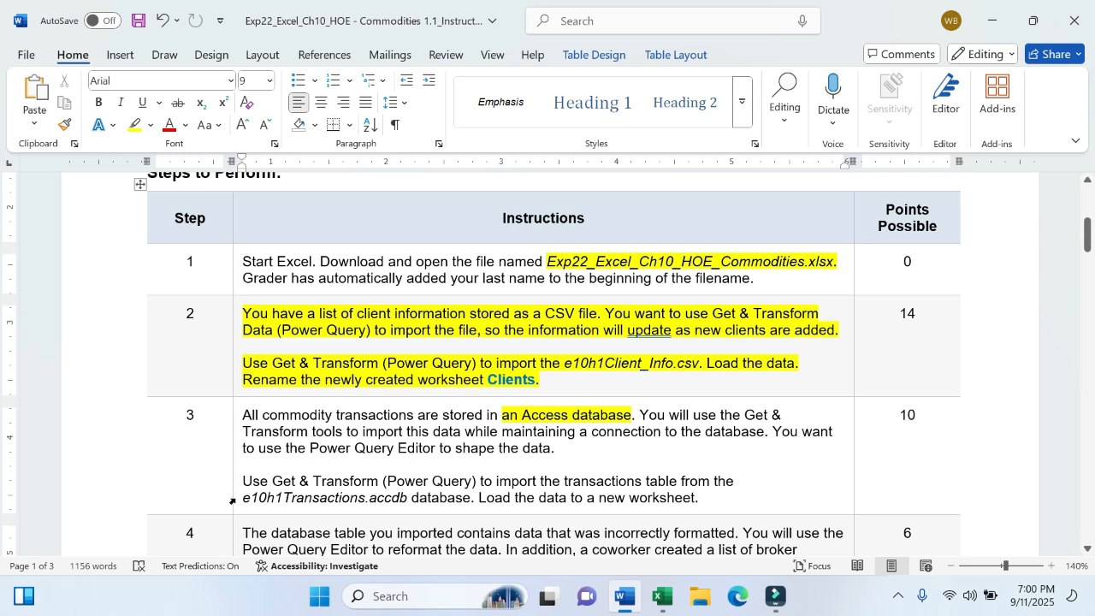
Highlight "e10h1Transactions.accdb database" and "transactions table" in yellow in step 3.
left_click_drag(243, 498, 471, 499)
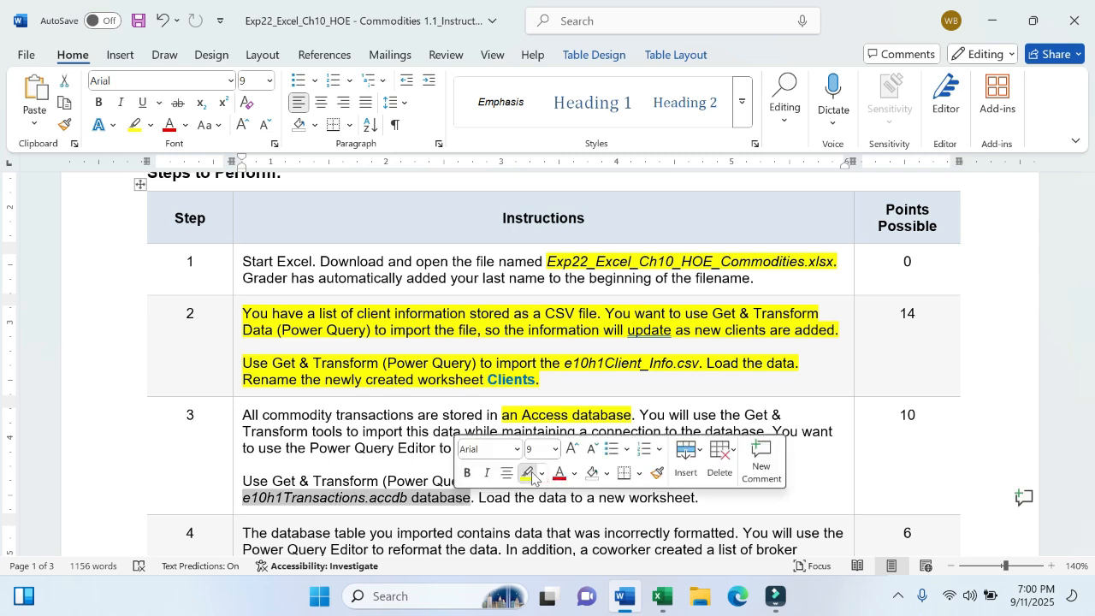
left_click(528, 472)
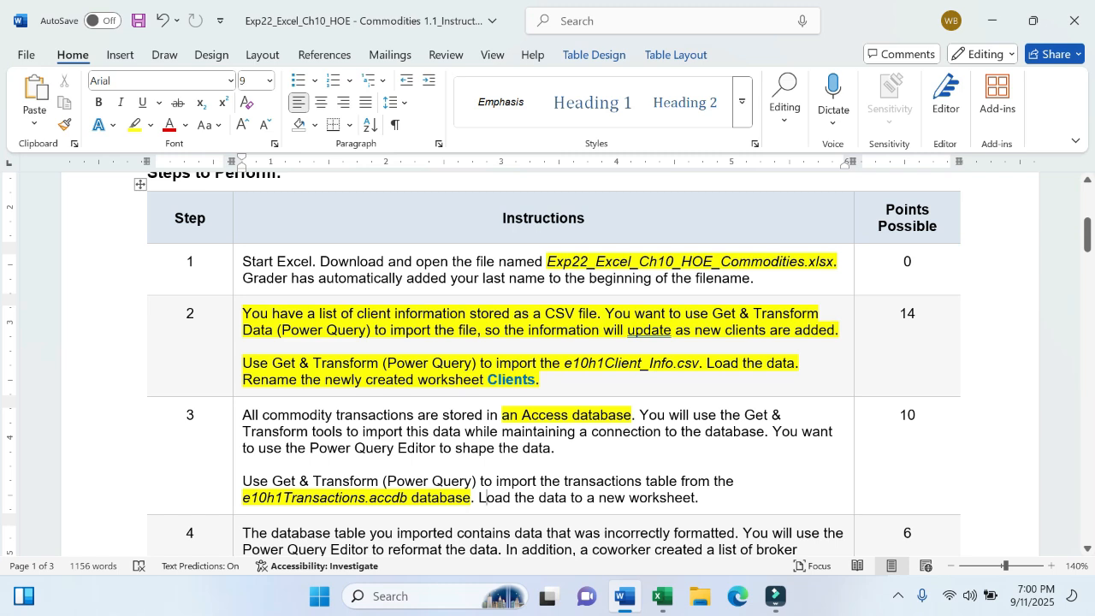
left_click_drag(565, 481, 679, 481)
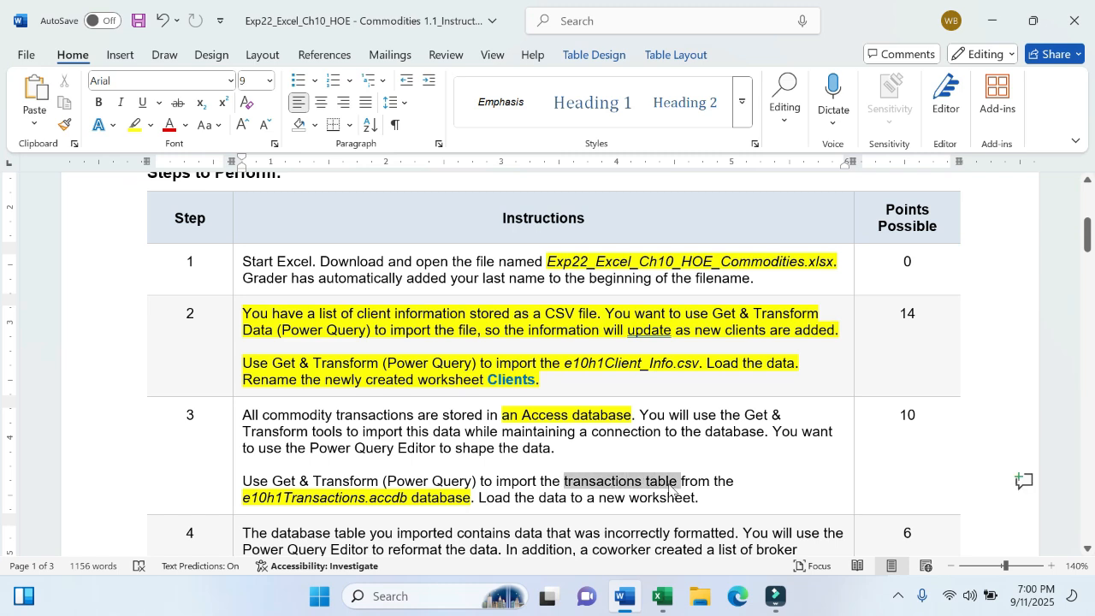
left_click(742, 455)
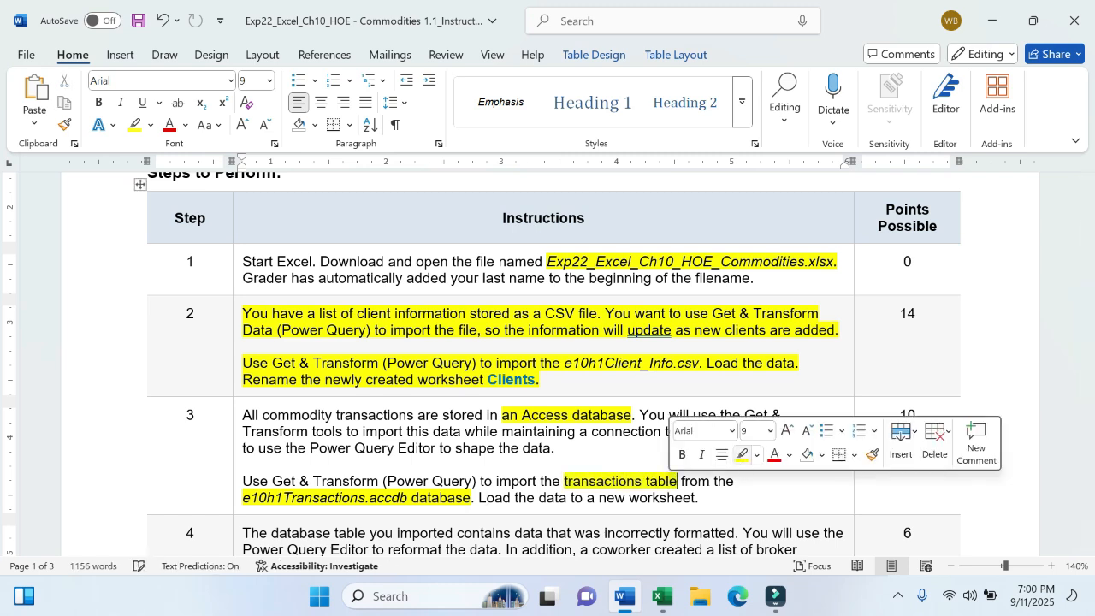
Switch to the Excel workbook and start a Get Data import from a Microsoft Access database.
left_click(701, 498)
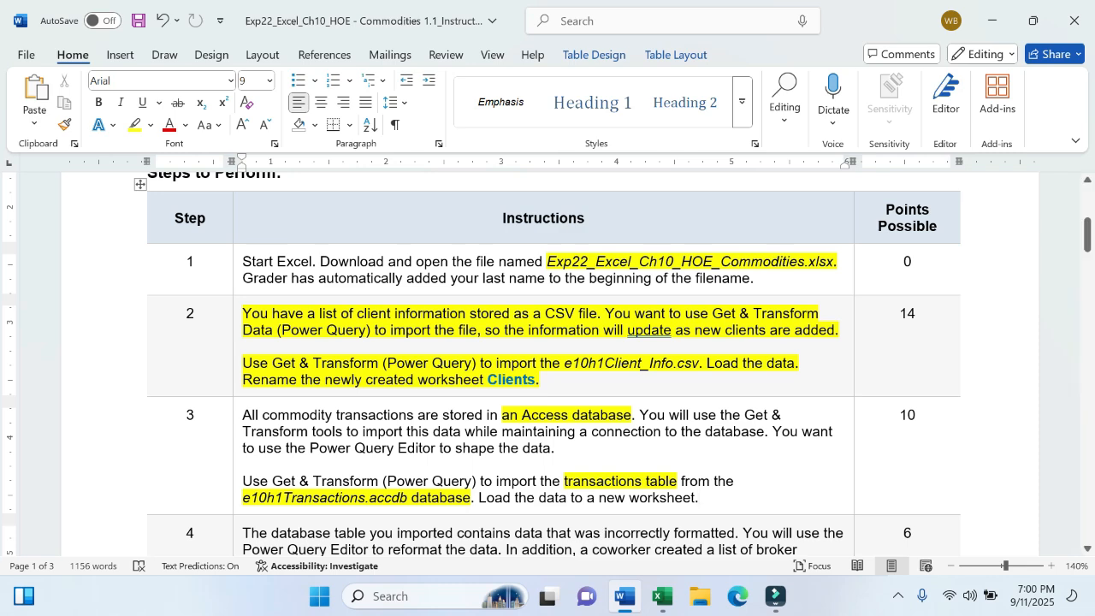
left_click(662, 597)
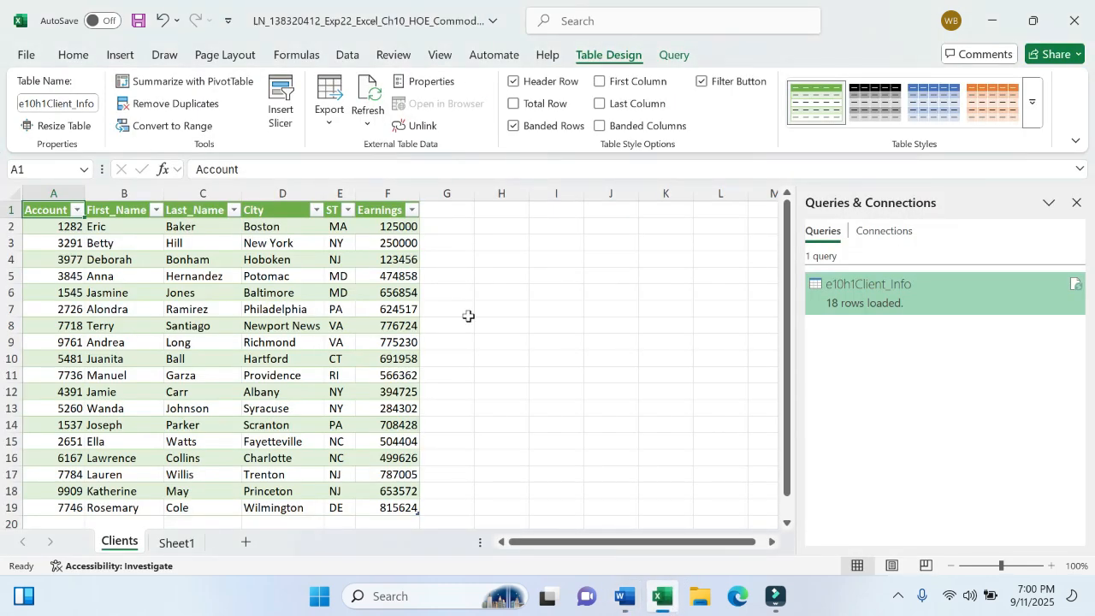
left_click(348, 54)
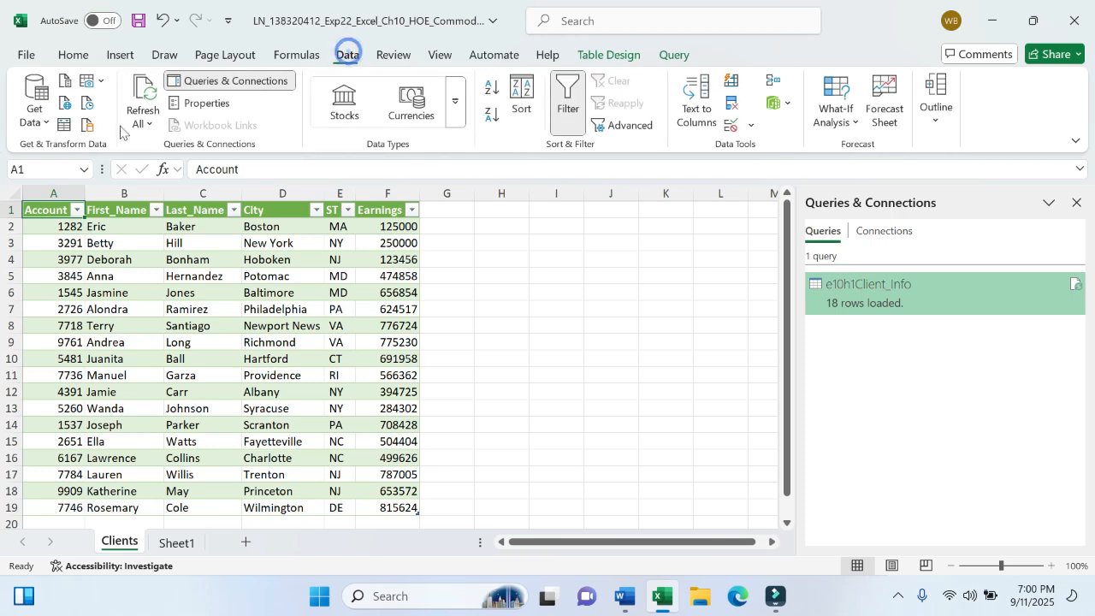
left_click(40, 115)
mouse_move(120, 200)
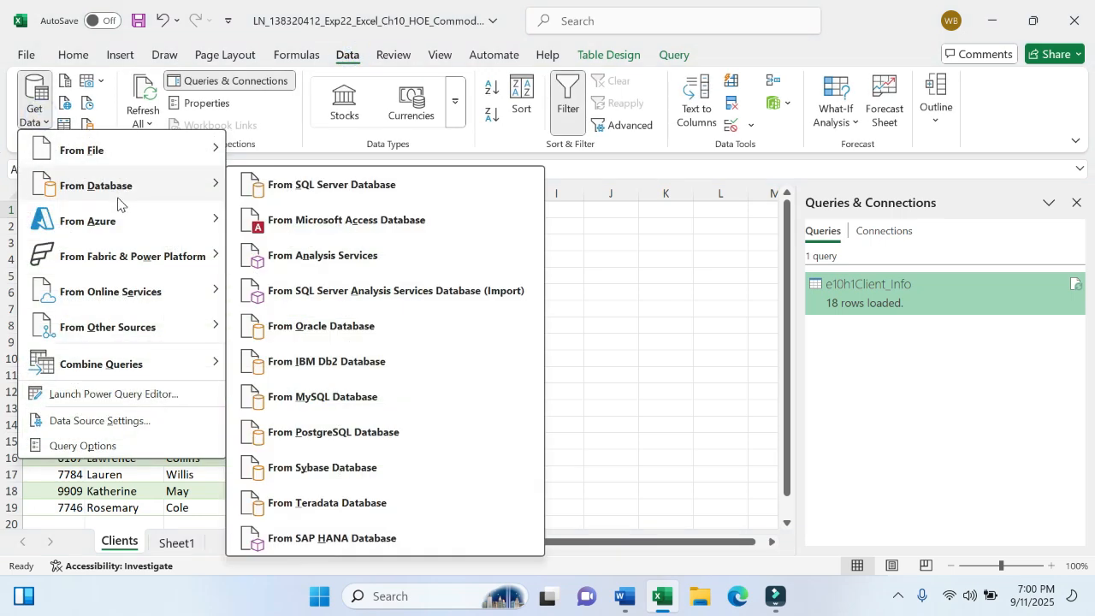
left_click(301, 221)
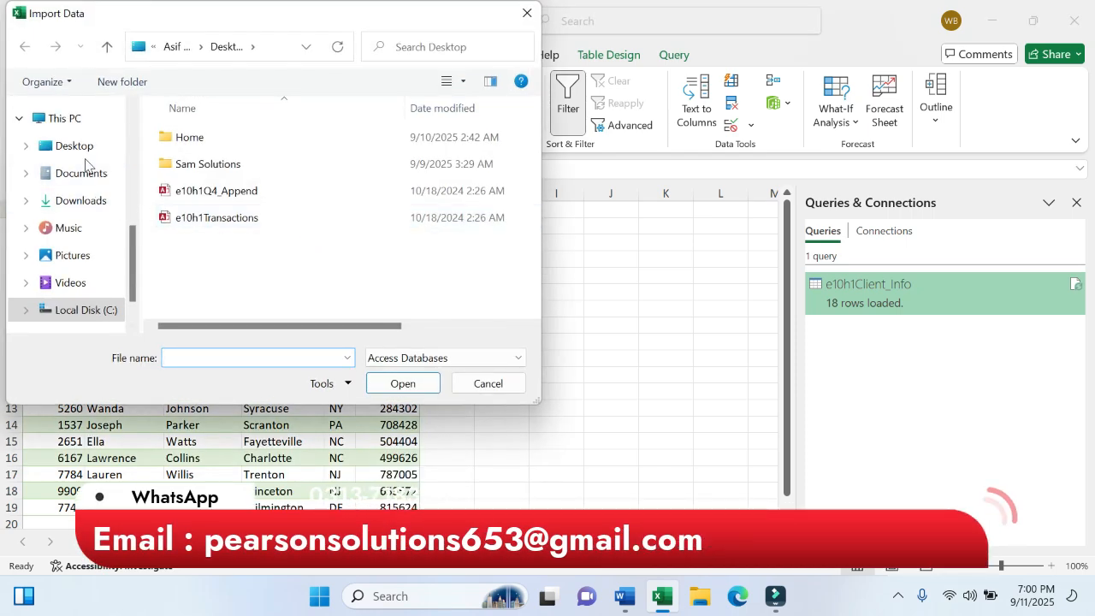
Import the e10h1Transactions Access database from the Desktop, checking the file name against the Word instructions.
left_click(83, 149)
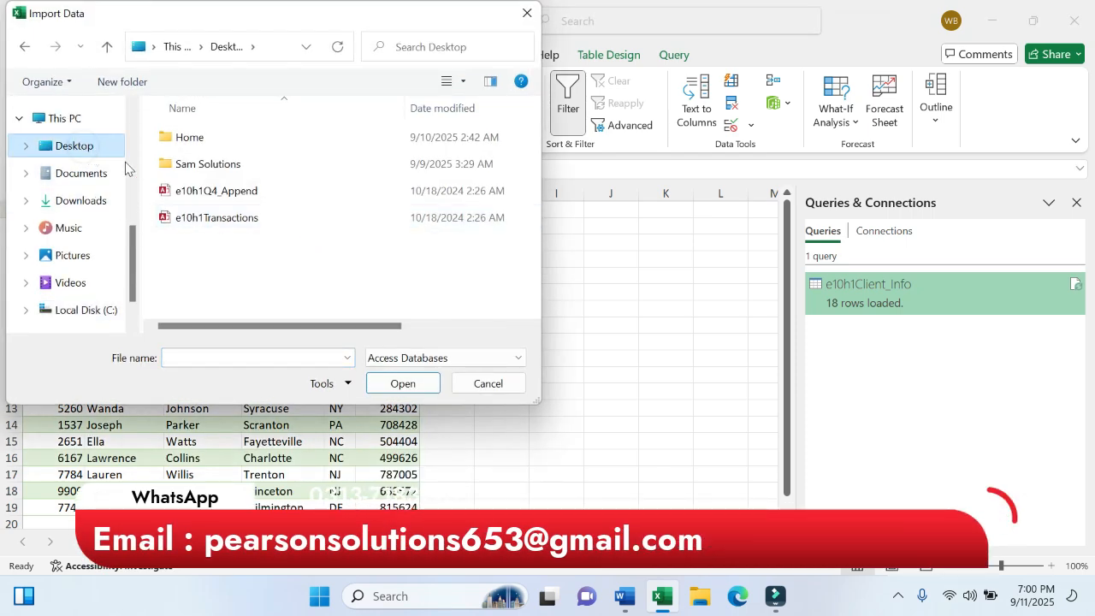
left_click(236, 221)
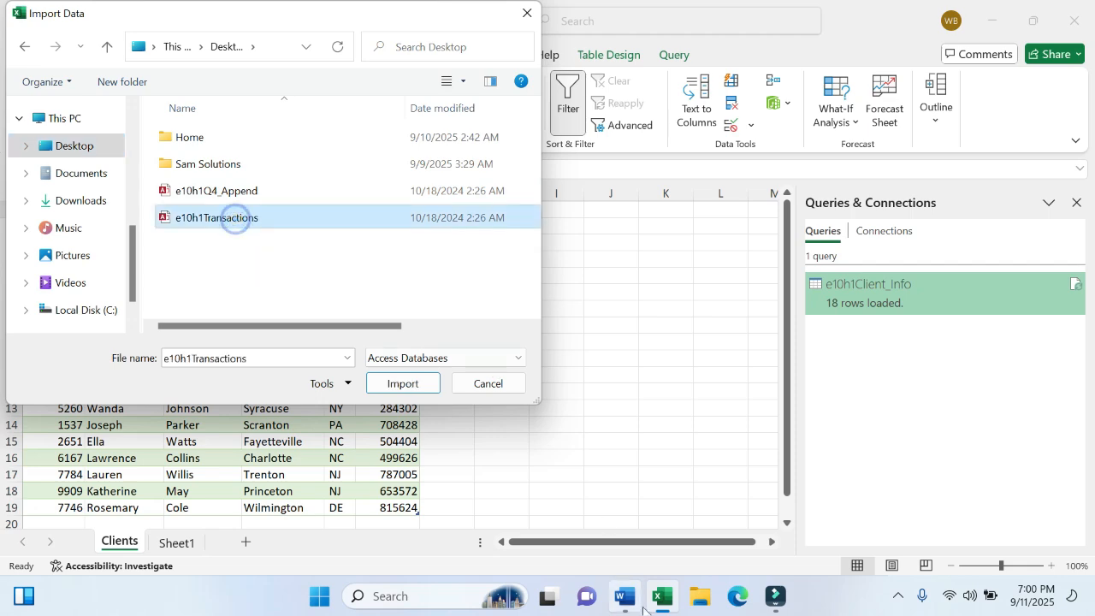
left_click(610, 606)
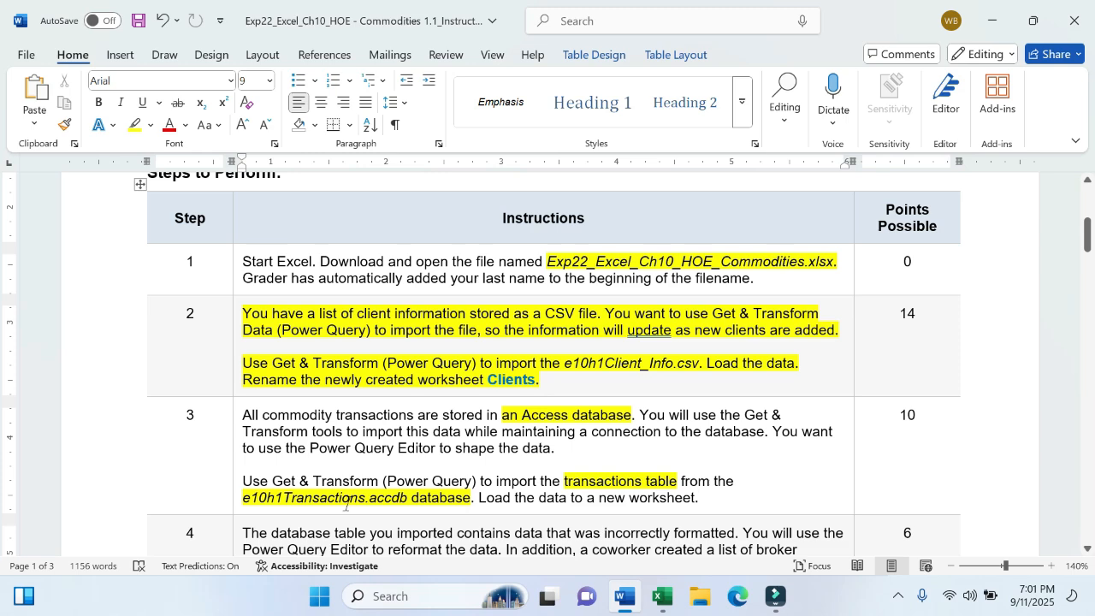
left_click(664, 597)
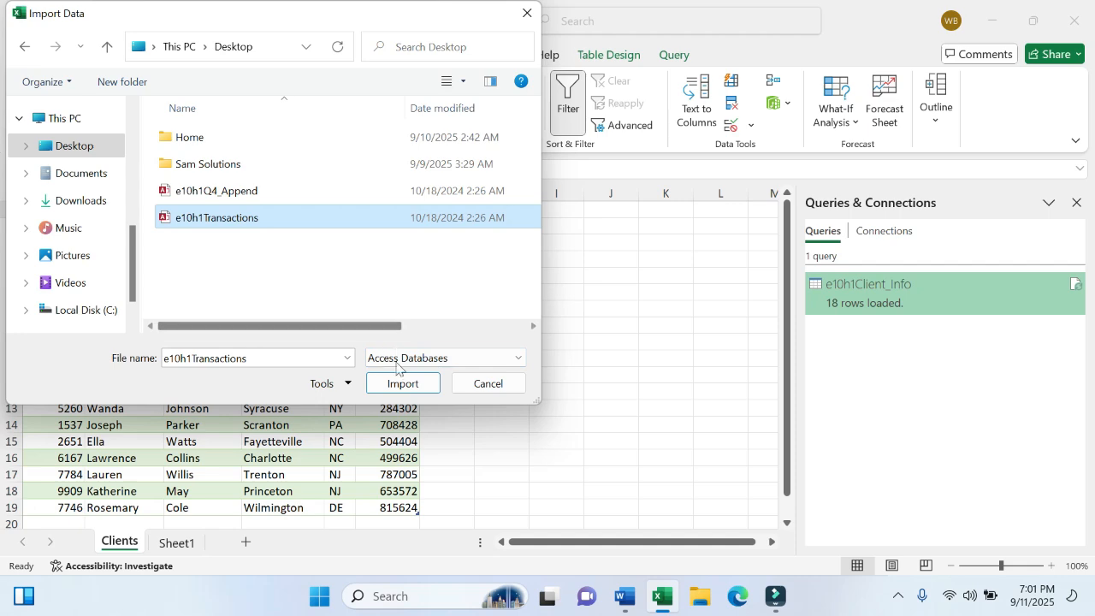
left_click(622, 603)
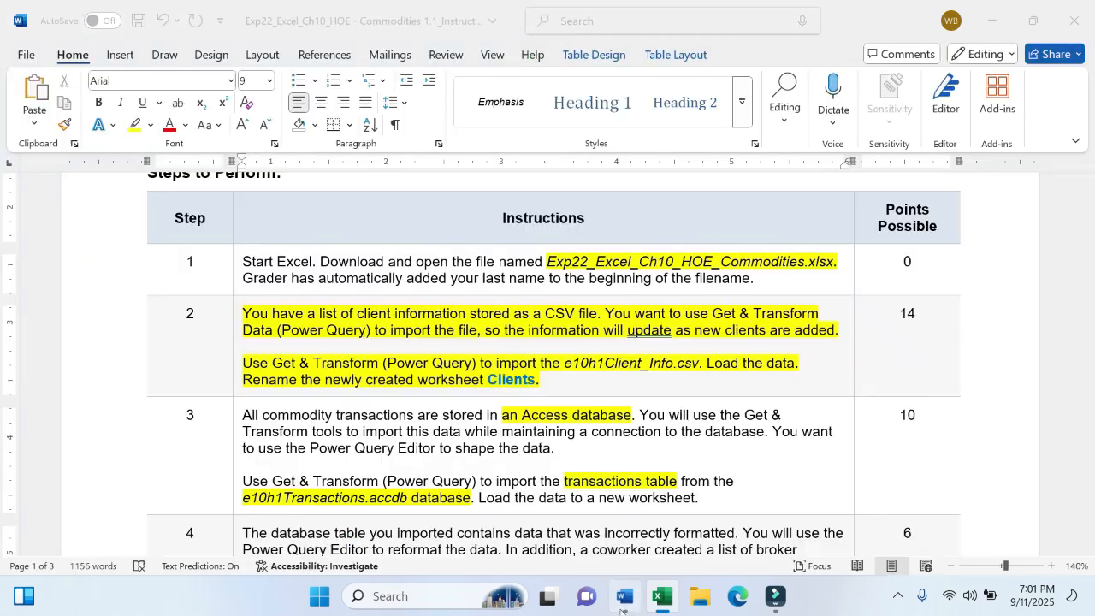
left_click(638, 606)
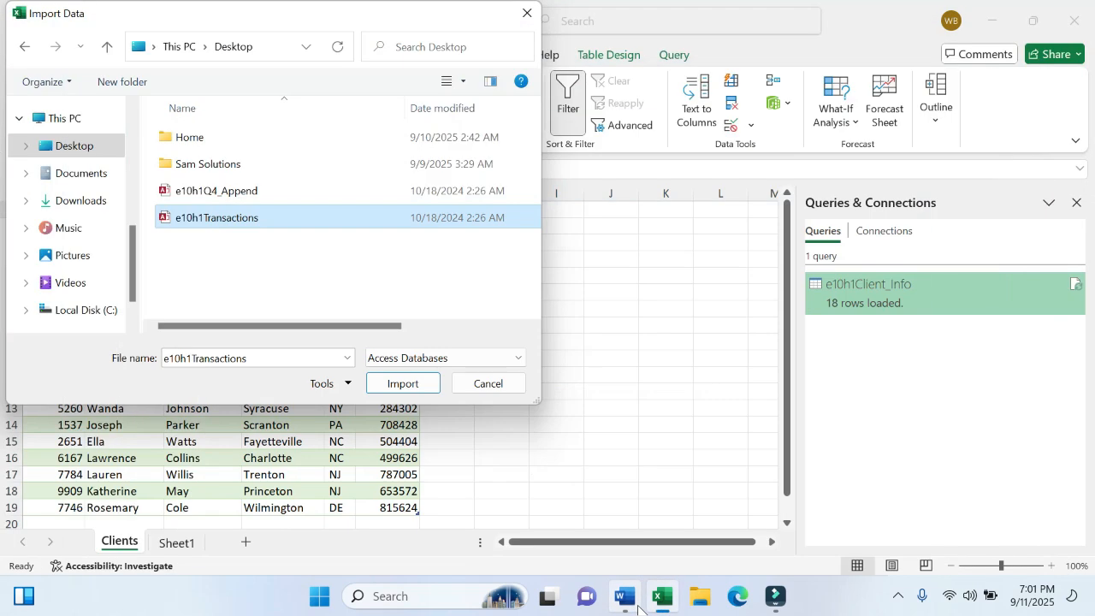
left_click(401, 384)
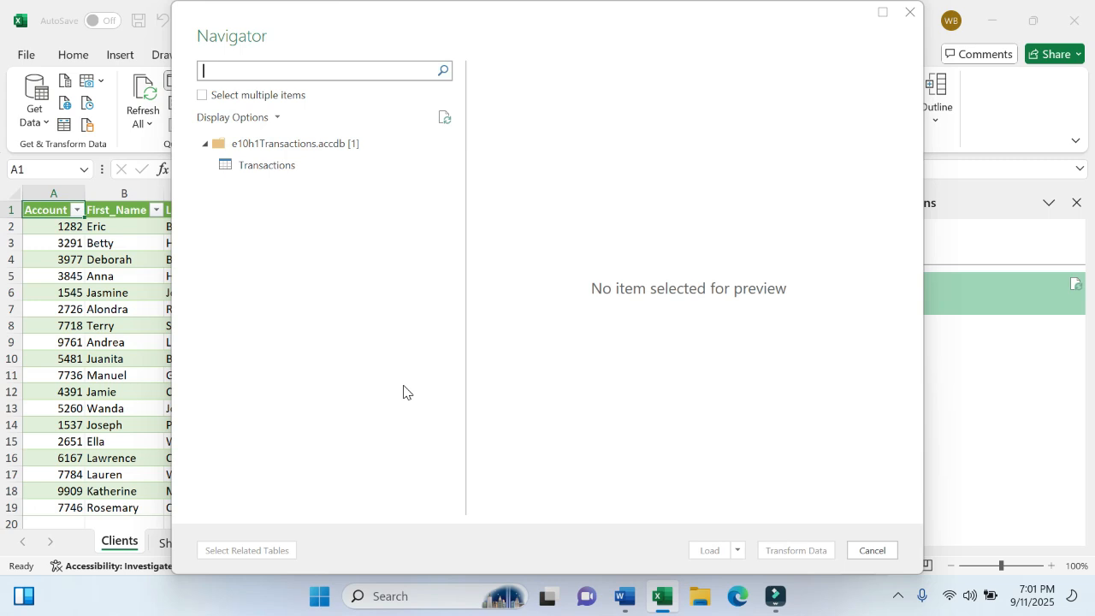
Select the Transactions table of e10h1Transactions.accdb in the Navigator, leaving multiple-item selection off.
left_click(287, 168)
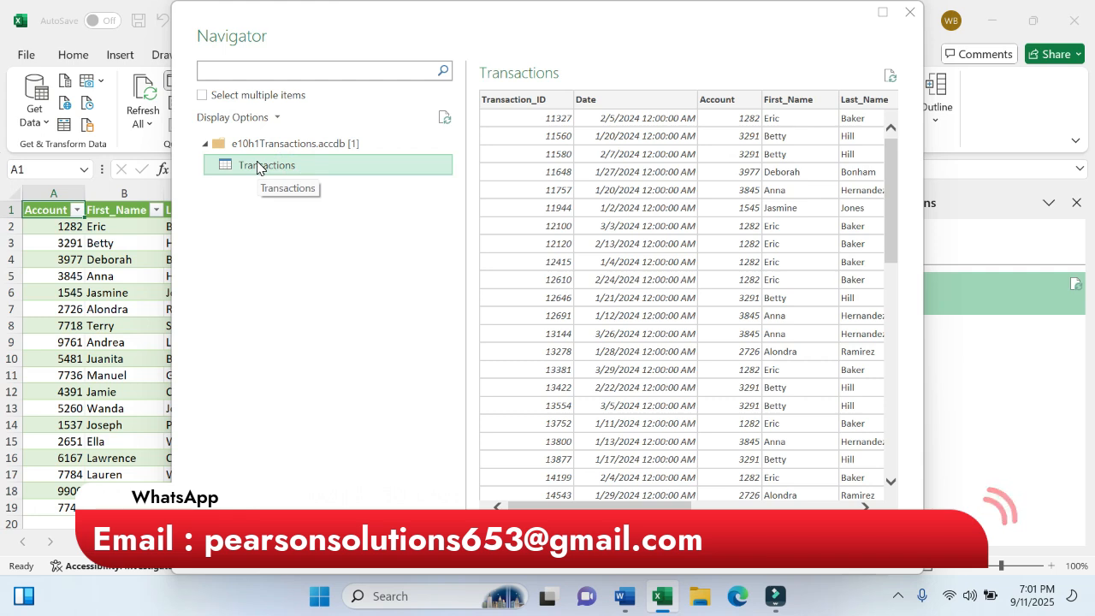
left_click(203, 95)
left_click(203, 96)
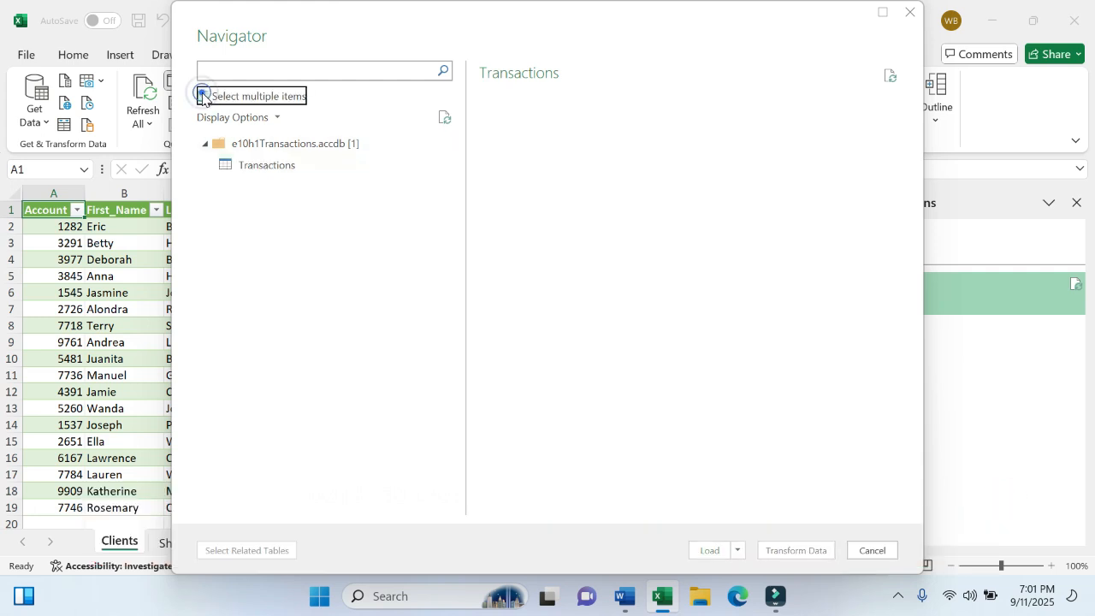
left_click(259, 166)
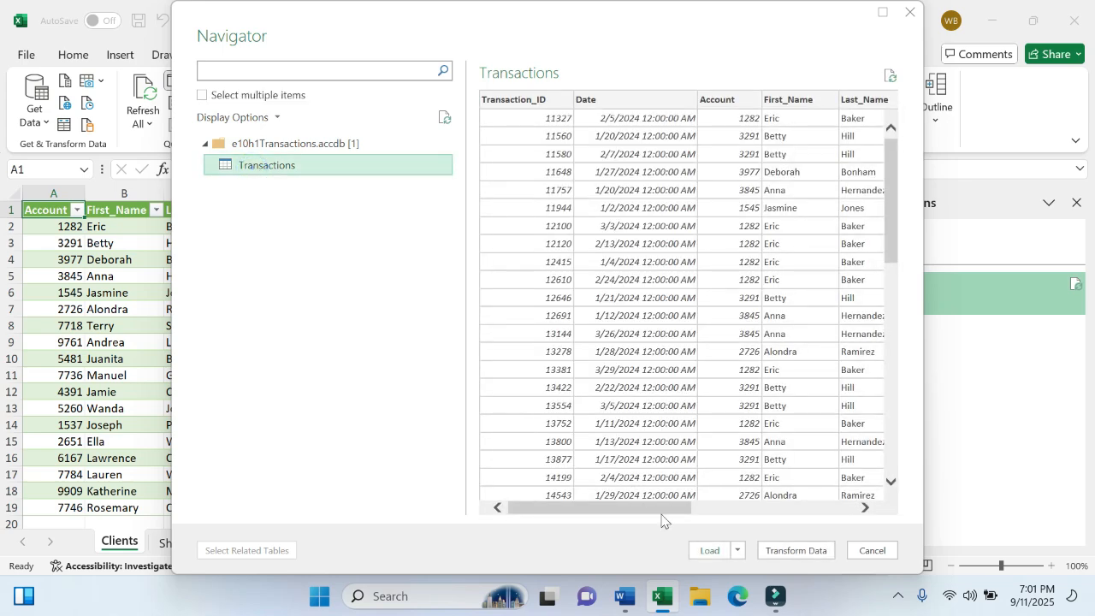
Switch to the Word instructions and highlight "Load the data to a new worksheet." in yellow in step 3.
left_click(625, 597)
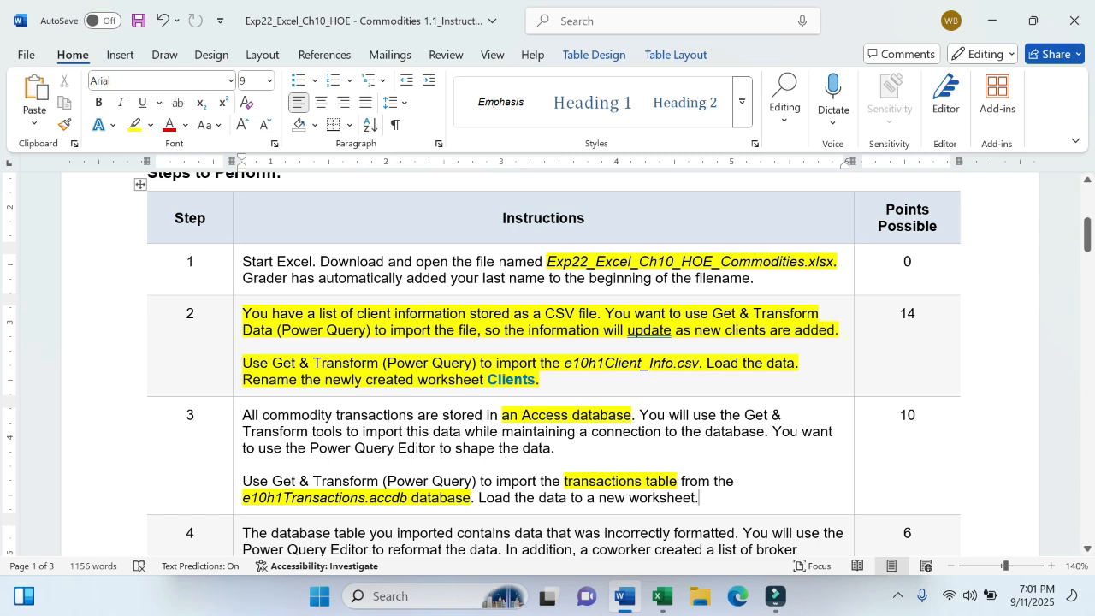
left_click_drag(479, 498, 700, 498)
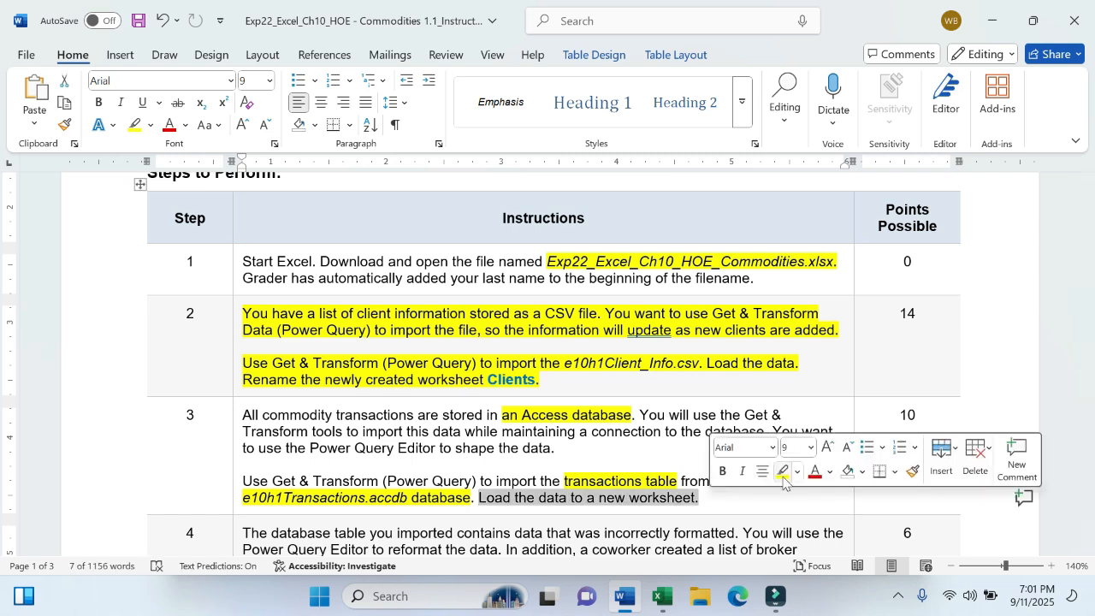
left_click(783, 475)
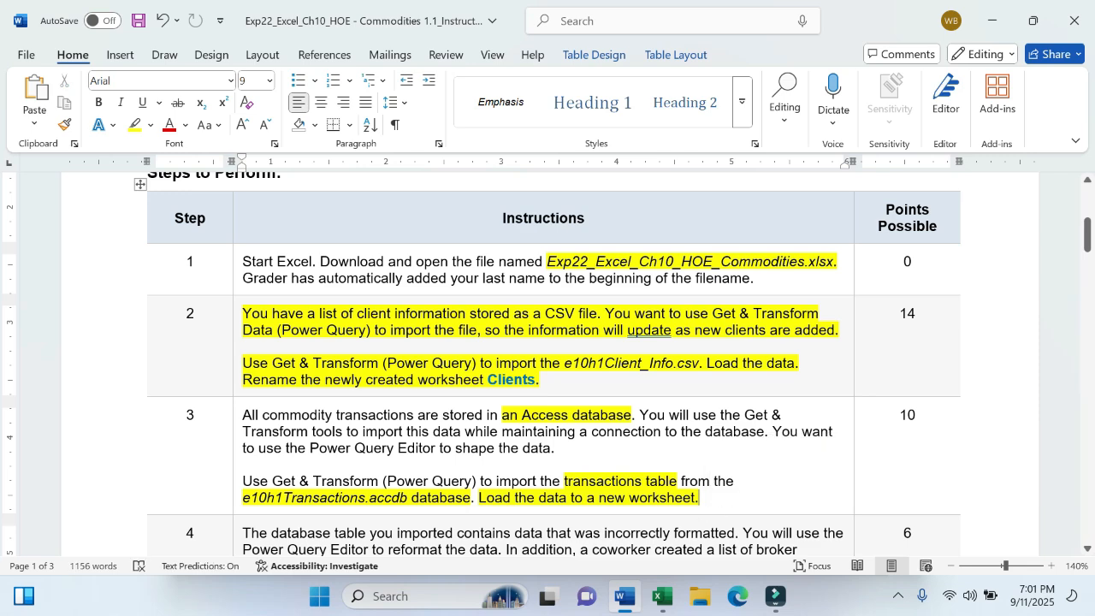
Return to Excel and load the selected Transactions table into a new worksheet.
left_click(662, 596)
left_click(706, 551)
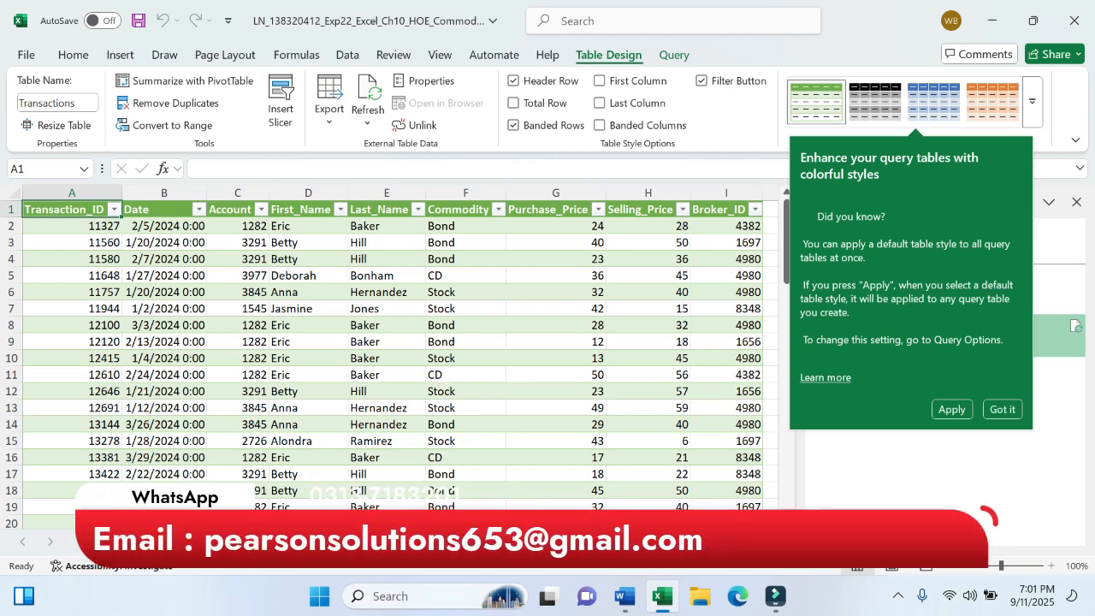
Switch to the Word instructions and highlight the entire step 3 text in yellow.
left_click(624, 597)
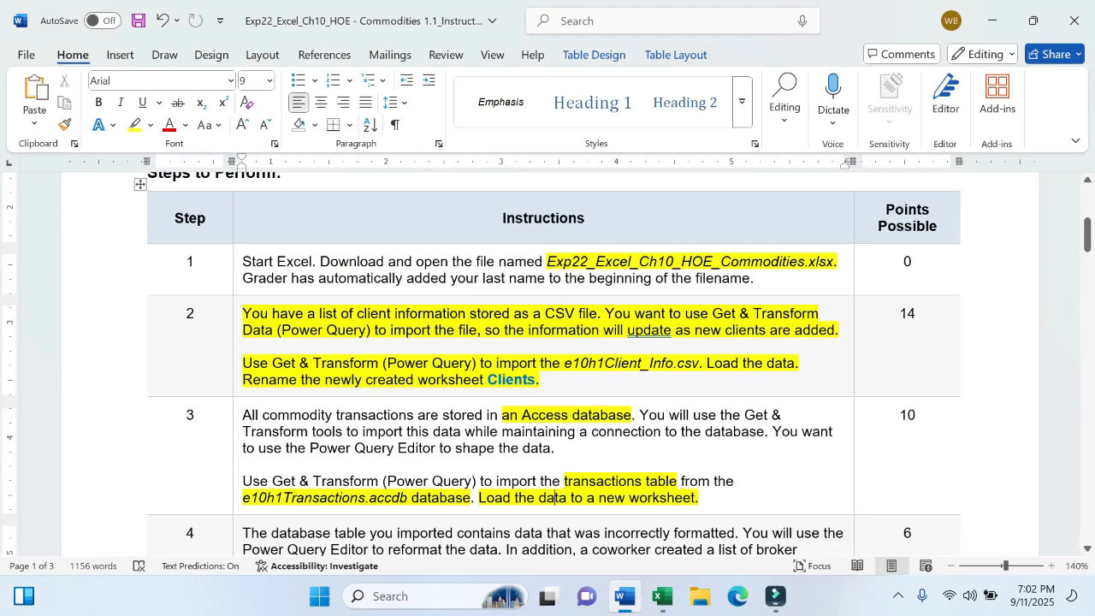
scroll(548, 364, "down", 3)
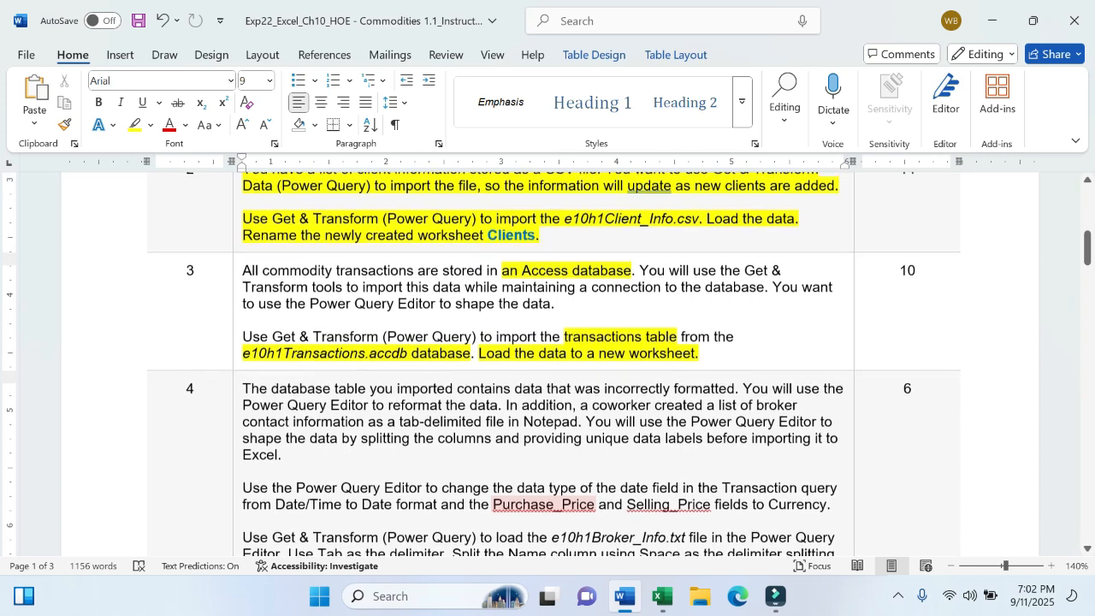
scroll(555, 350, "up", 1)
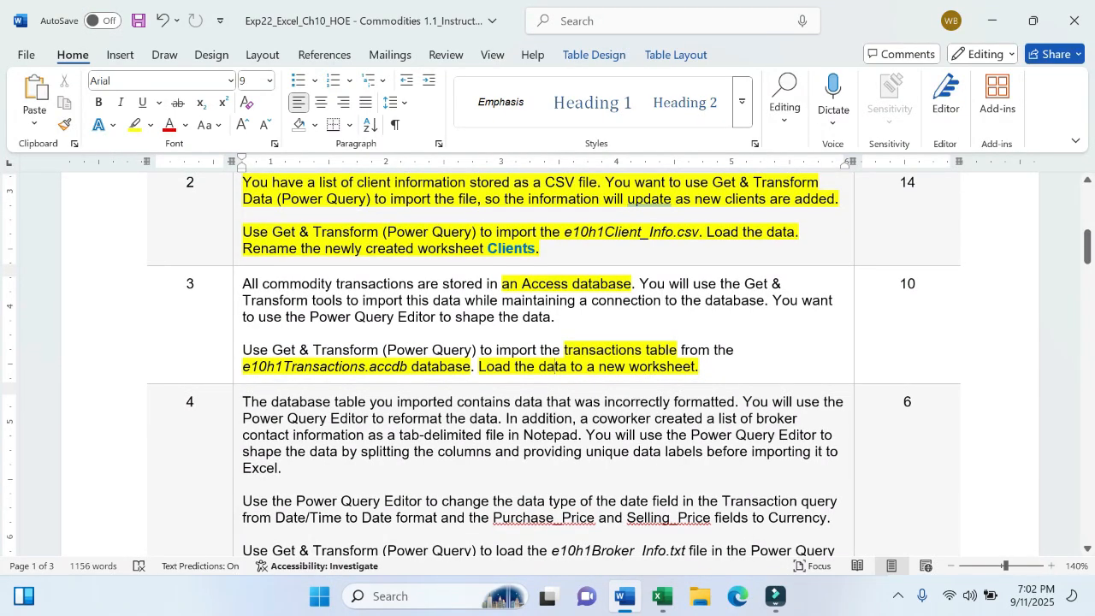
left_click_drag(242, 283, 770, 363)
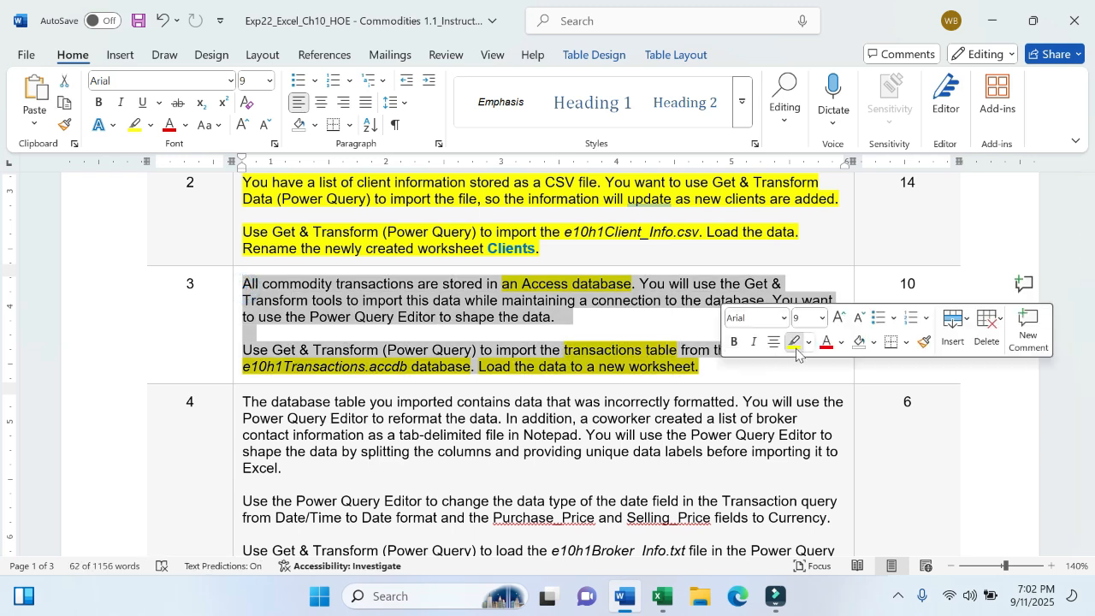
left_click(794, 341)
left_click(720, 370)
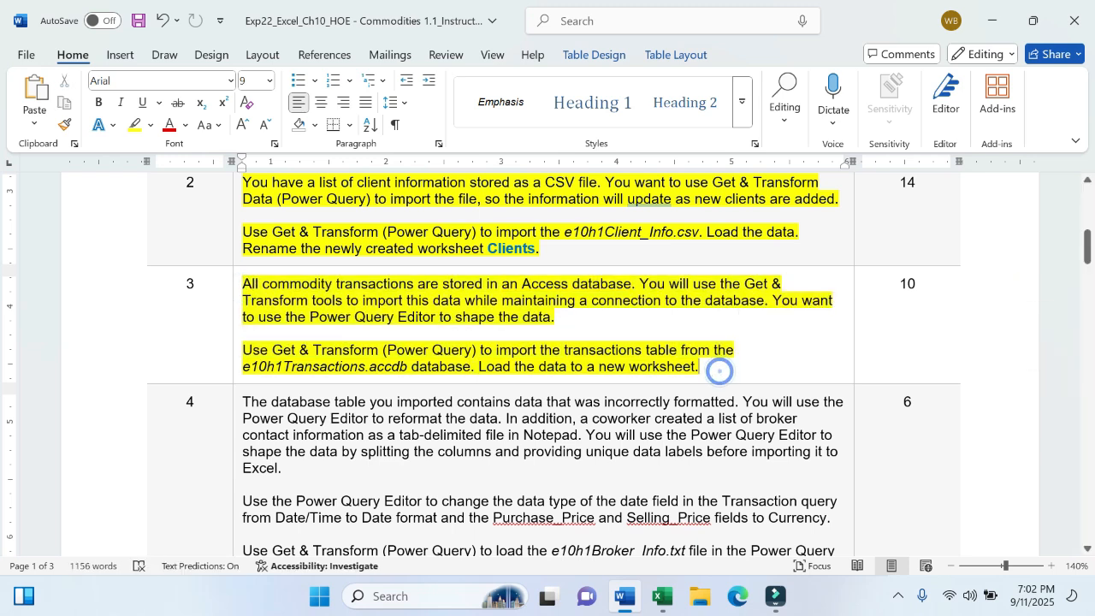
Read through step 4 of the instructions and highlight "the Power Query Editor to ch" in yellow.
scroll(555, 364, "down", 3)
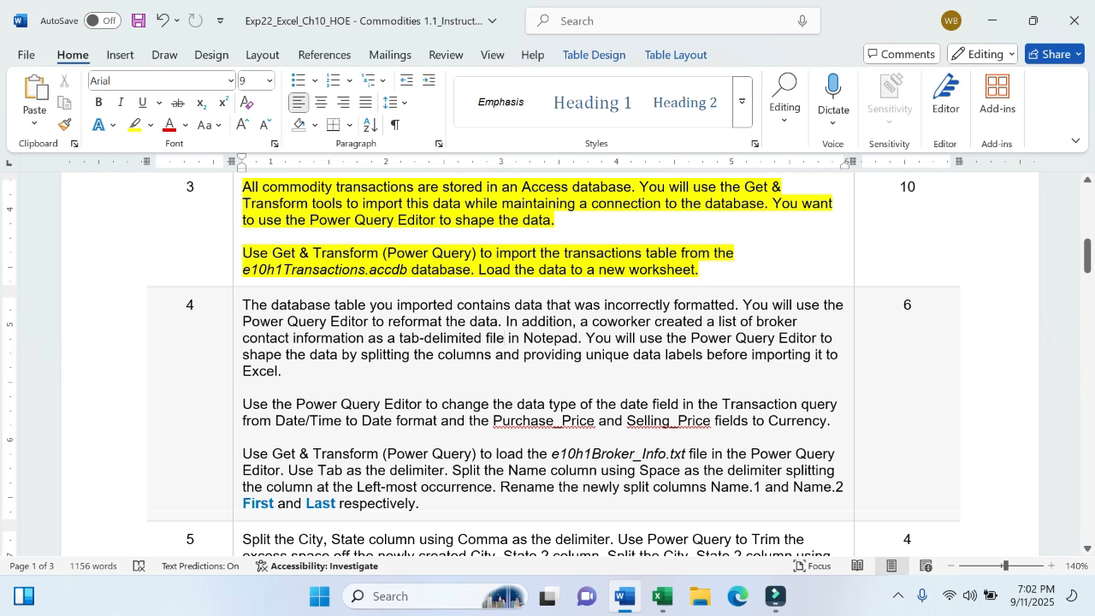
left_click_drag(471, 269, 698, 270)
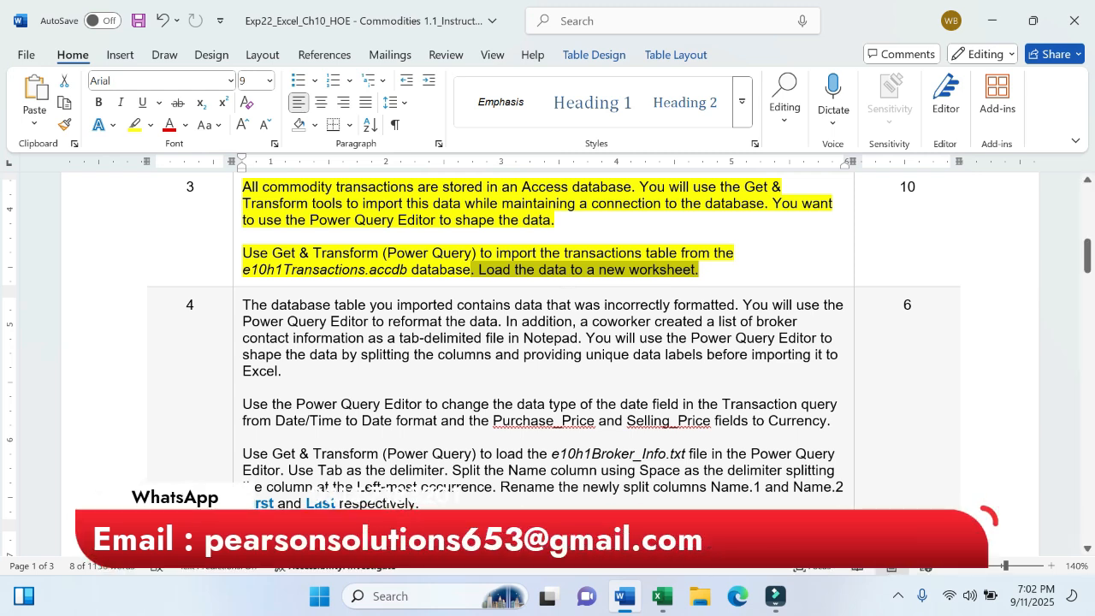
left_click(396, 420)
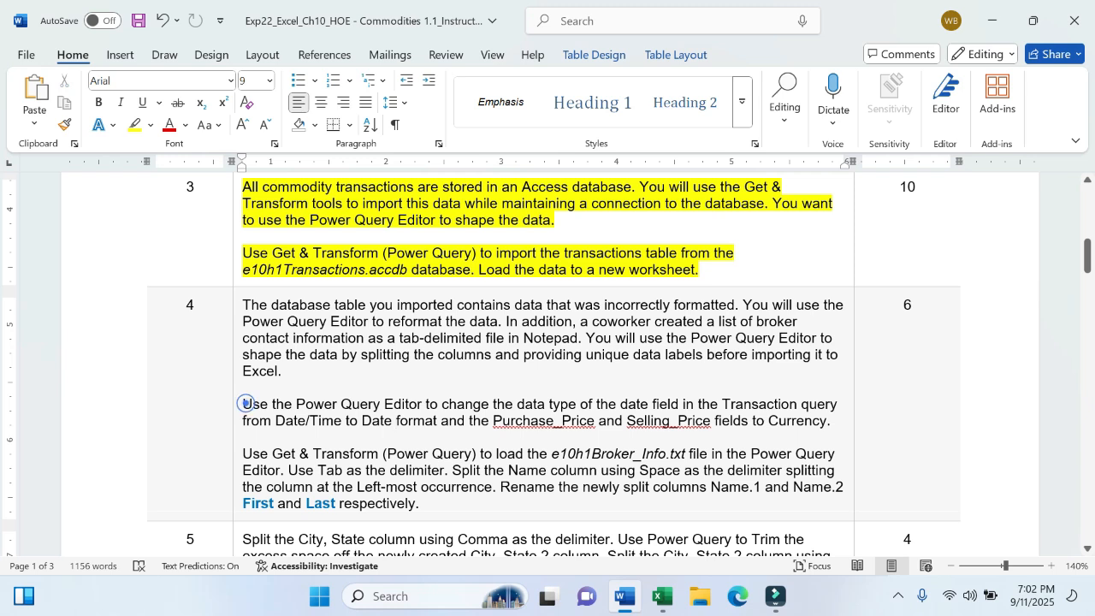
left_click_drag(243, 404, 845, 409)
left_click(843, 407)
left_click_drag(271, 403, 457, 404)
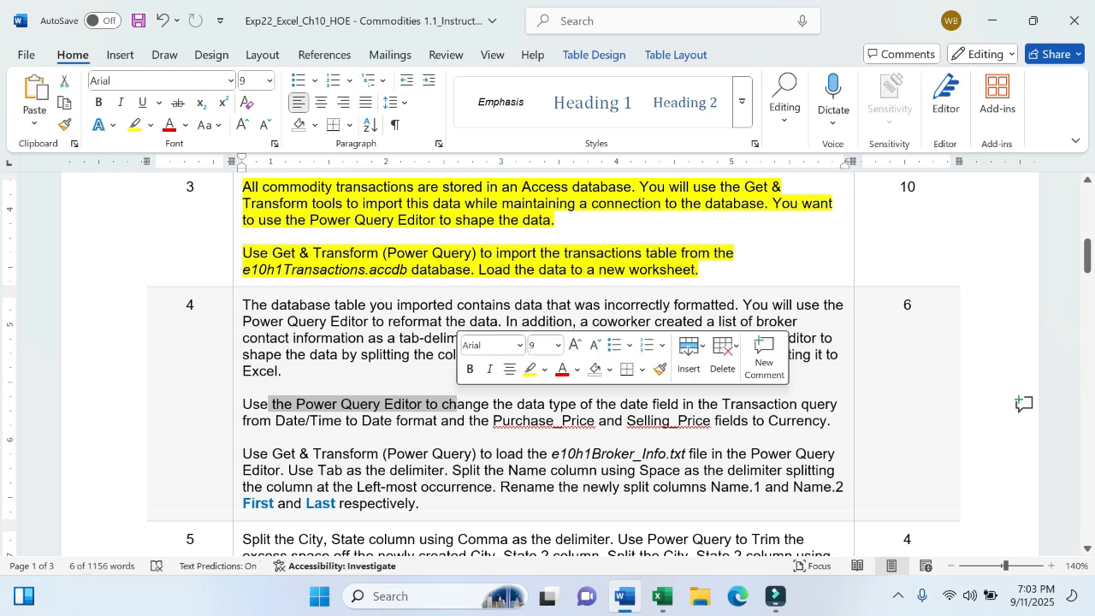
left_click(528, 369)
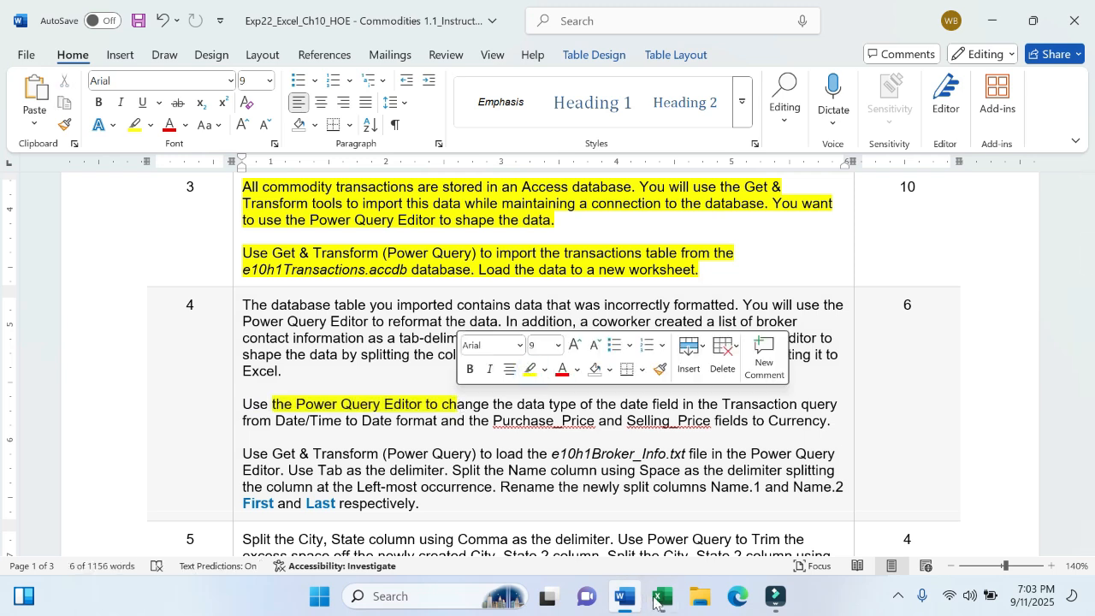
Switch to the Excel workbook and open the Transactions query for editing in the Power Query Editor.
left_click(659, 599)
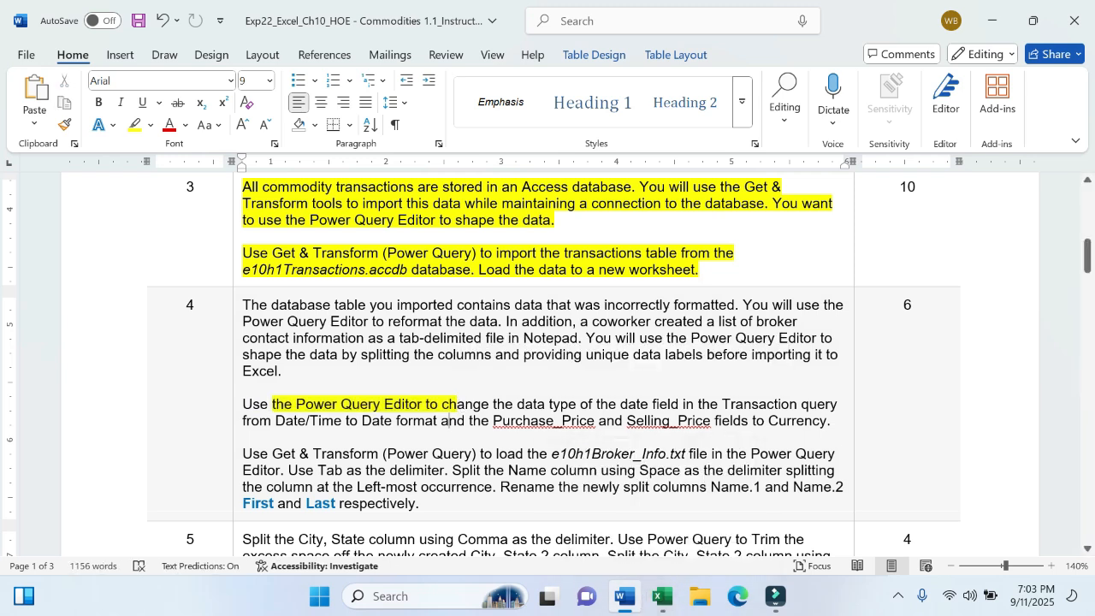
left_click(898, 596)
left_click(528, 461)
mouse_move(670, 596)
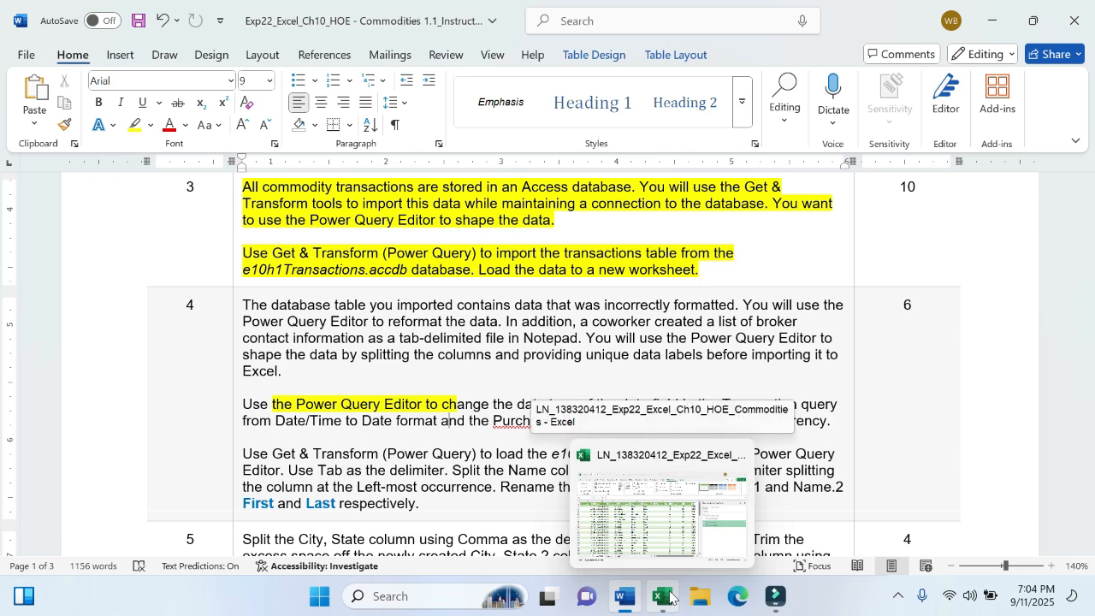
left_click(661, 513)
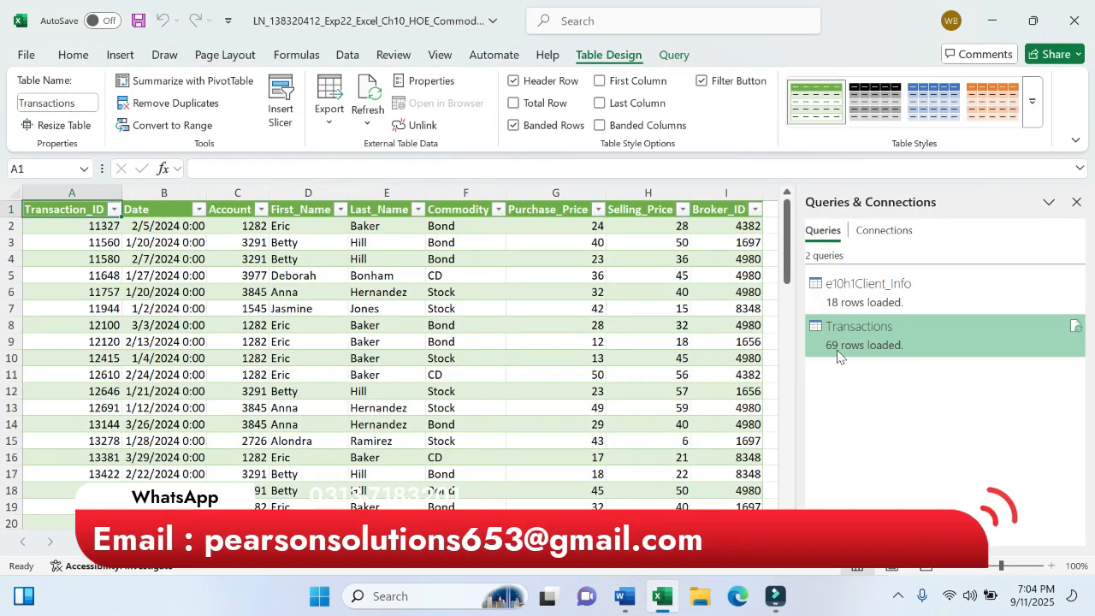
mouse_move(847, 341)
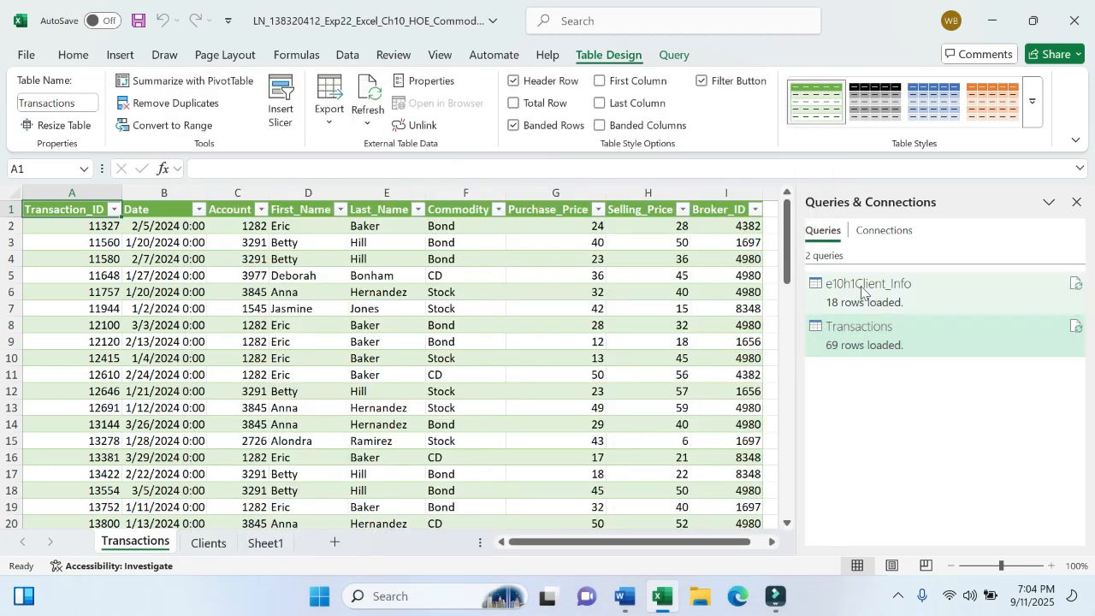
mouse_move(865, 291)
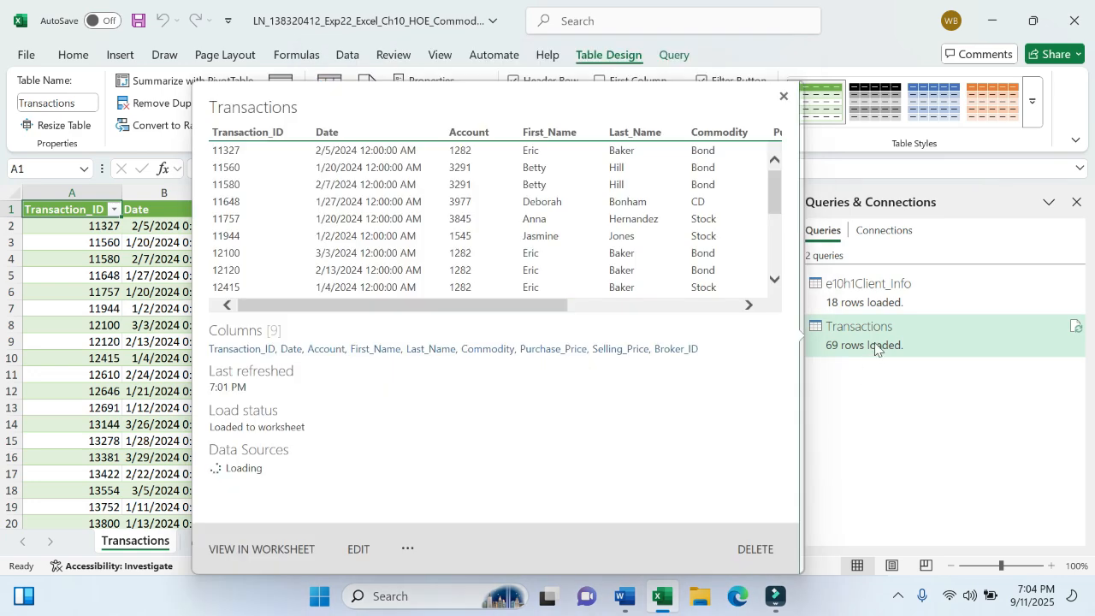
left_click(359, 550)
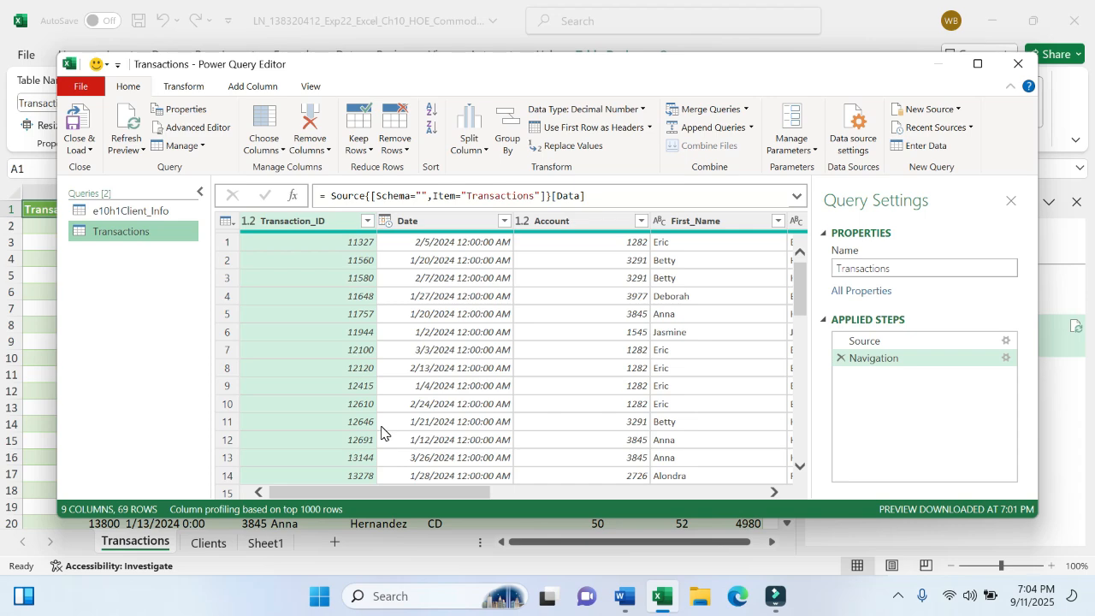
Switch to the Word instructions and highlight "Date format" and "Date/Time" in step 4 in yellow.
left_click(978, 65)
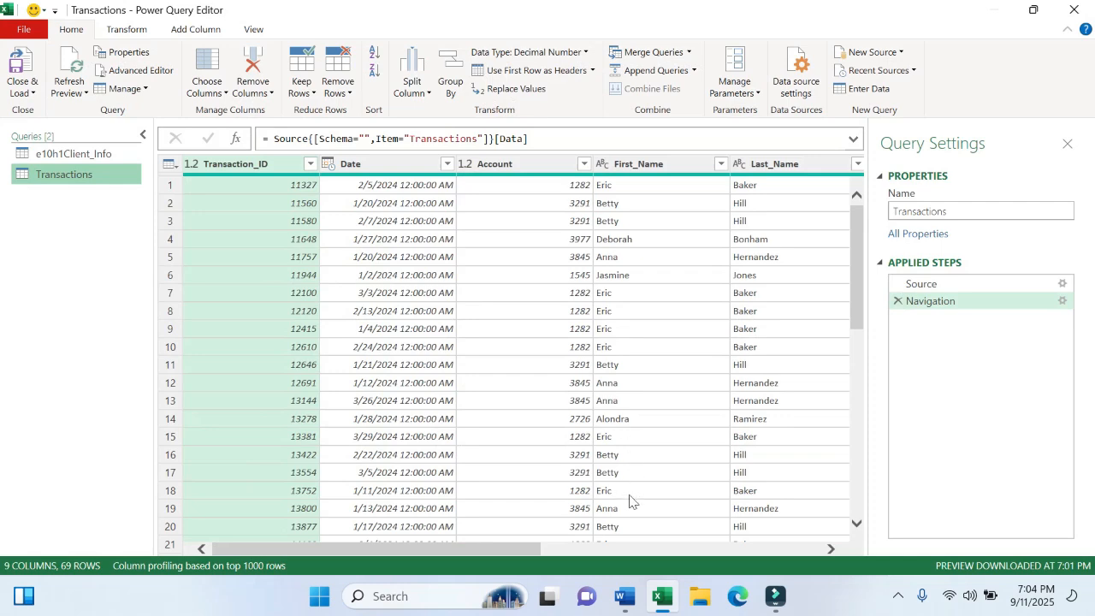
mouse_move(630, 604)
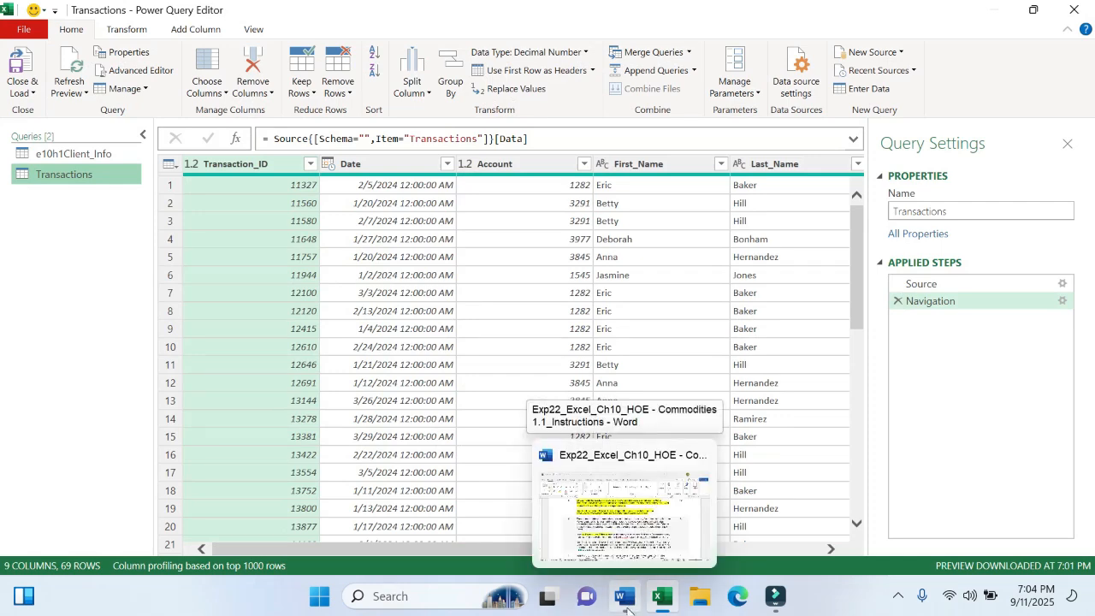
left_click(628, 606)
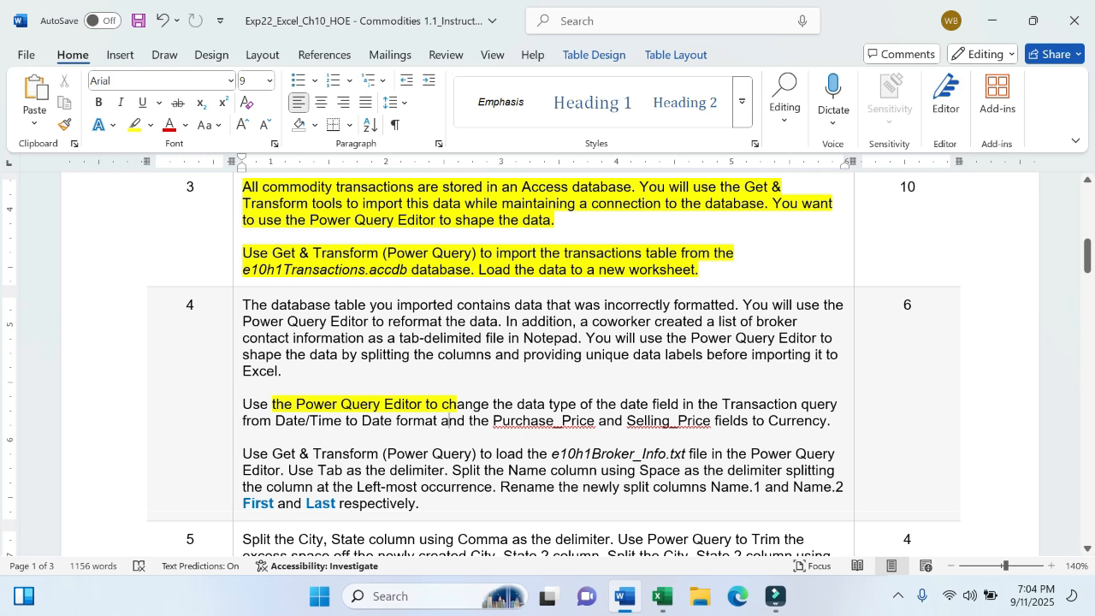
left_click_drag(361, 420, 439, 422)
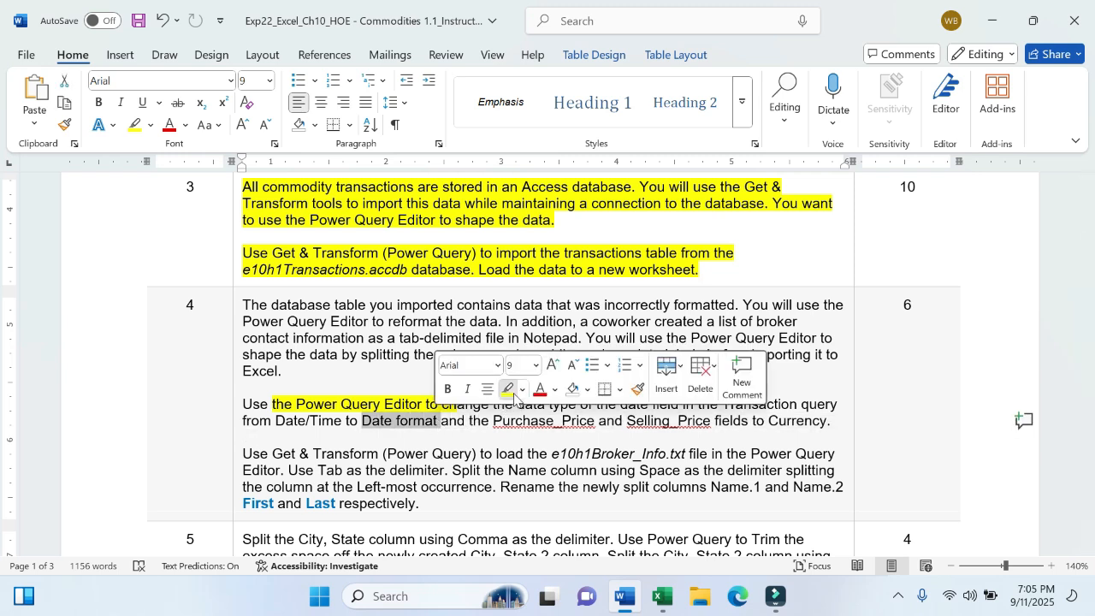
left_click(508, 390)
left_click_drag(275, 421, 342, 421)
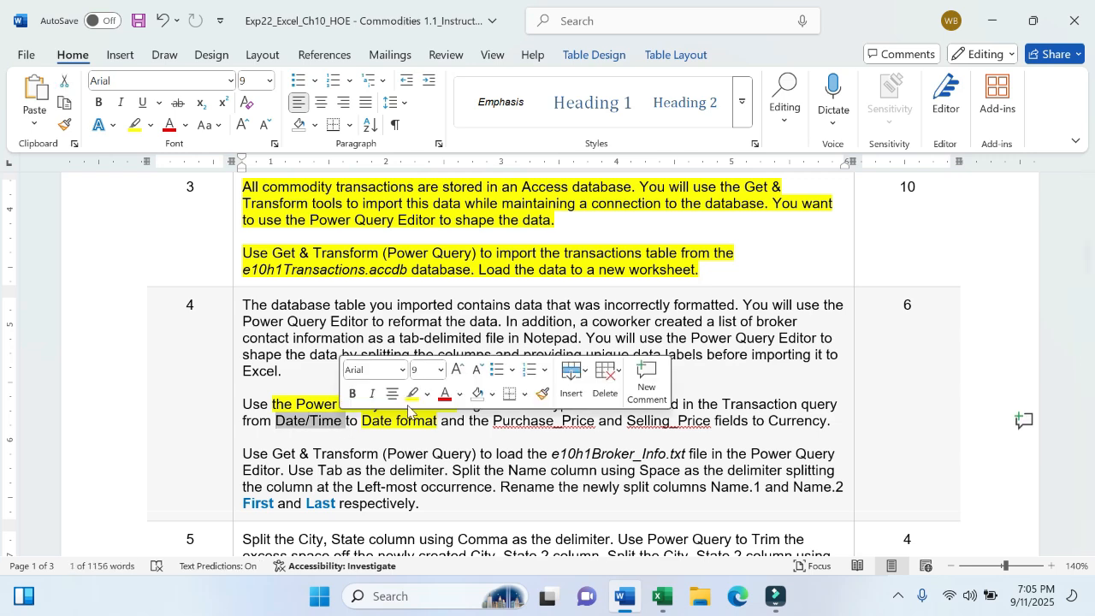
left_click(413, 394)
Switch back to the Power Query Editor and select the Date column of the Transactions query.
left_click(655, 600)
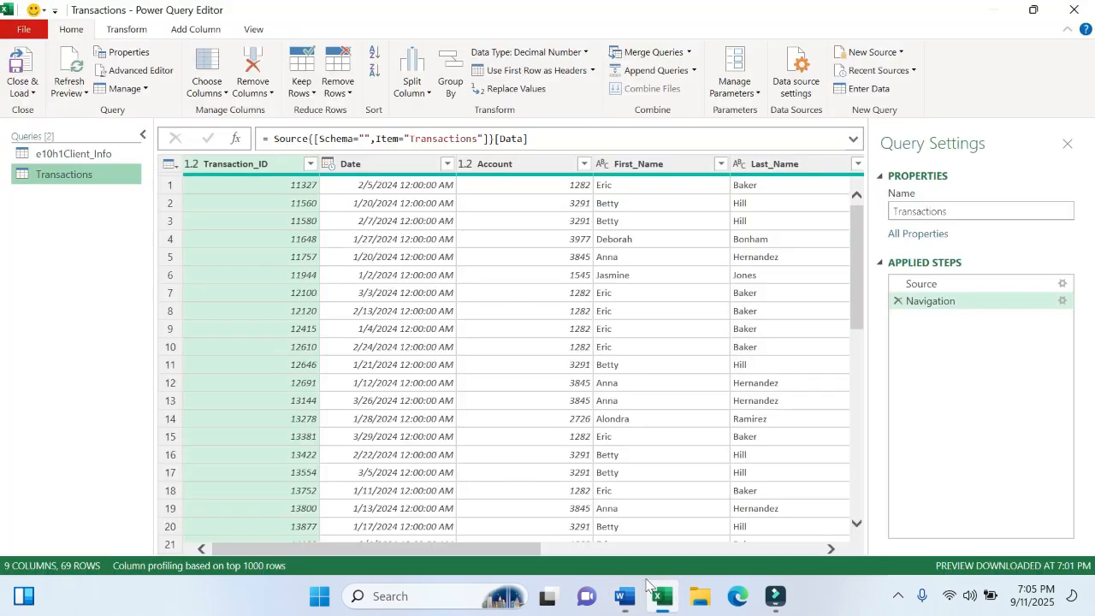
left_click(389, 163)
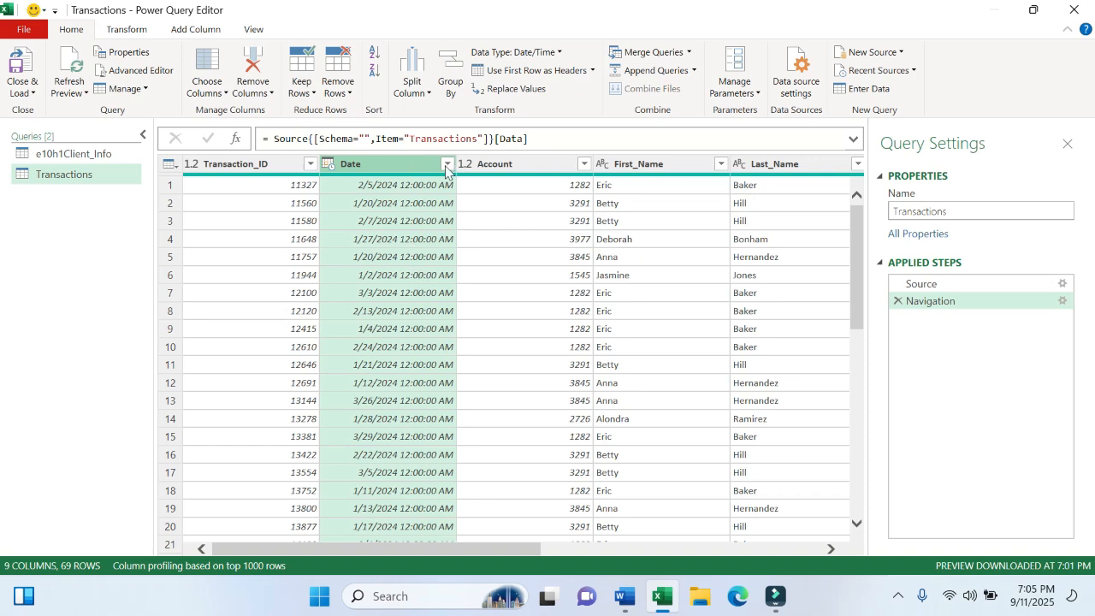
left_click(445, 165)
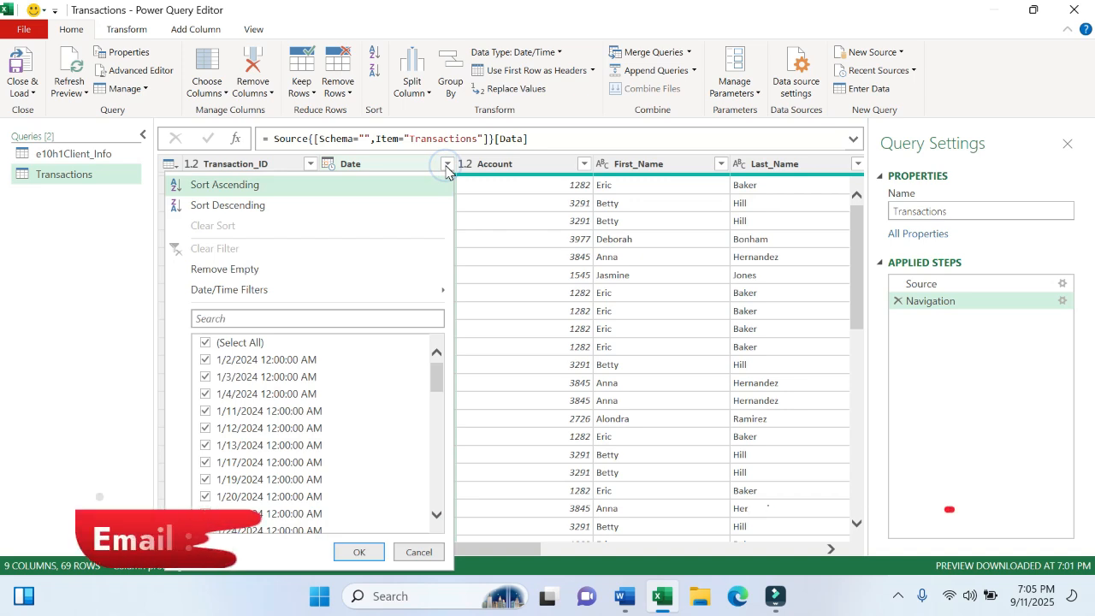
left_click(419, 165)
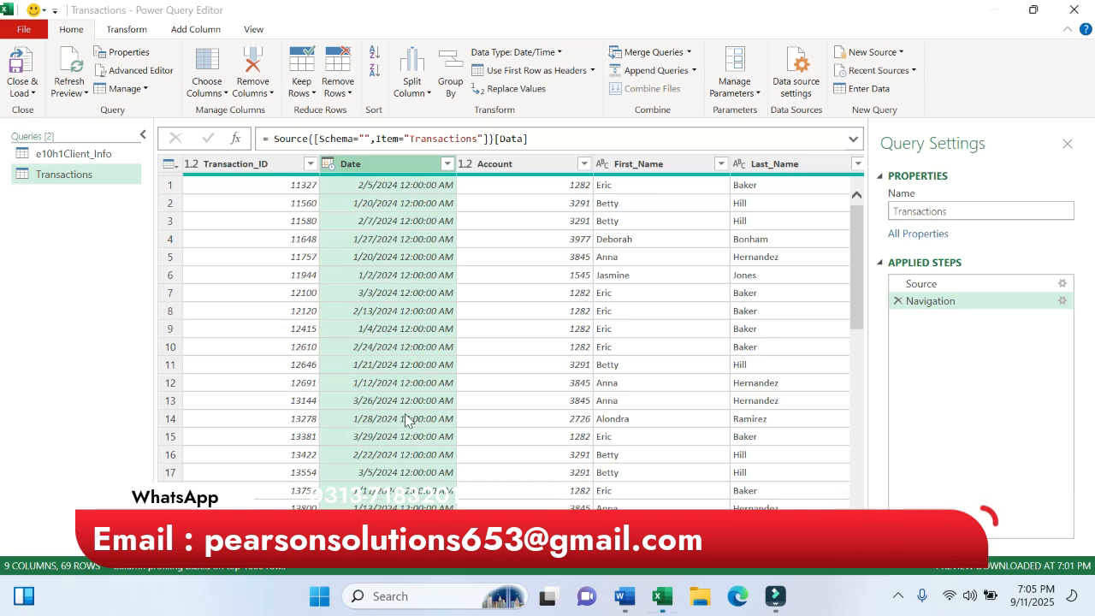
left_click(398, 418)
left_click(382, 166)
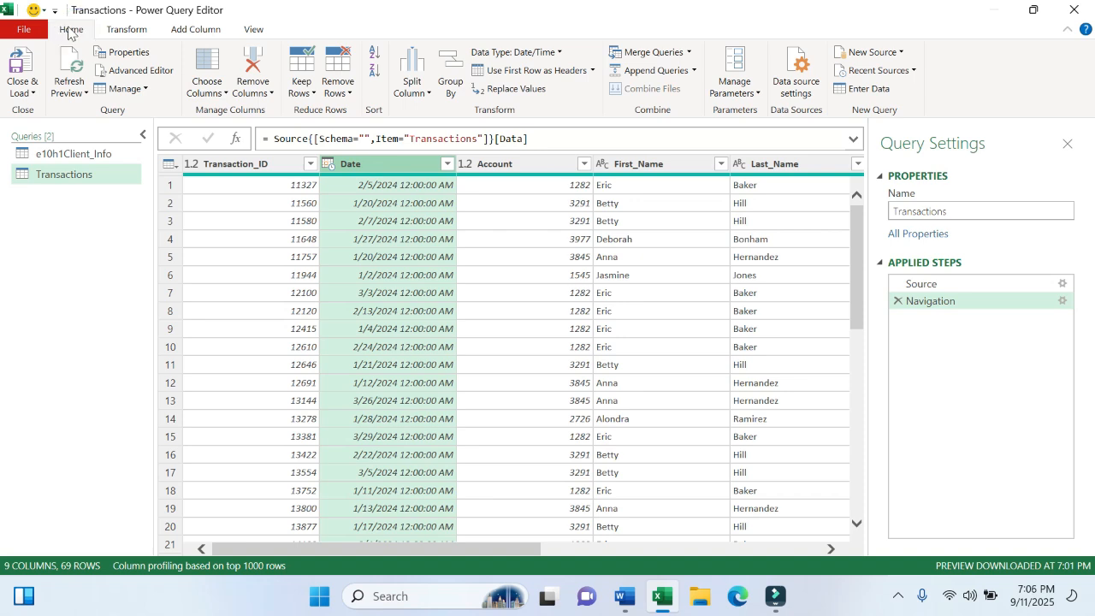
left_click(119, 30)
left_click(198, 30)
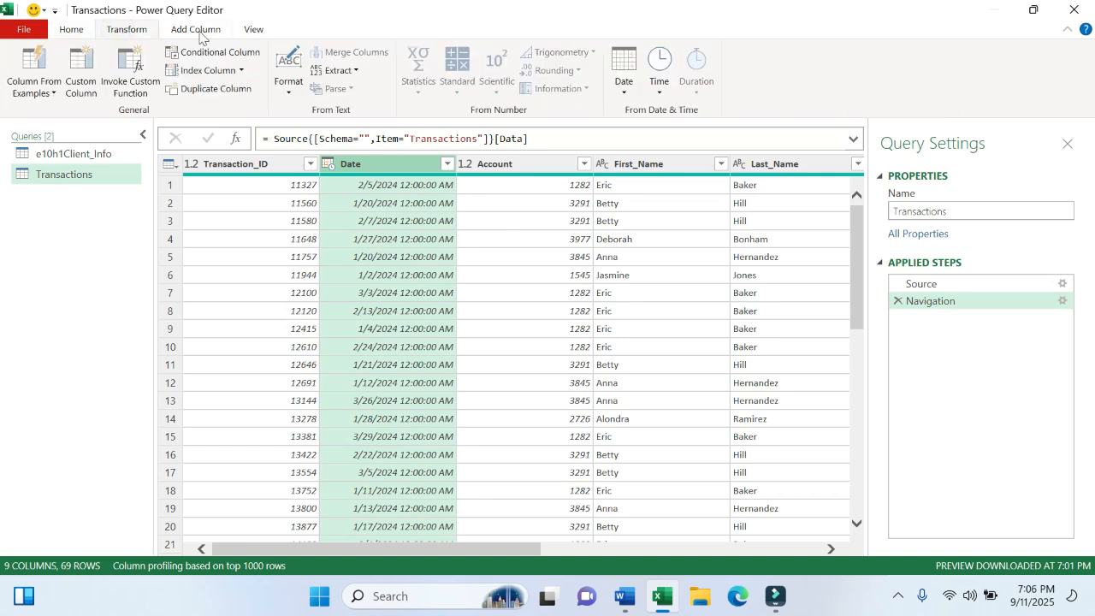
left_click(252, 29)
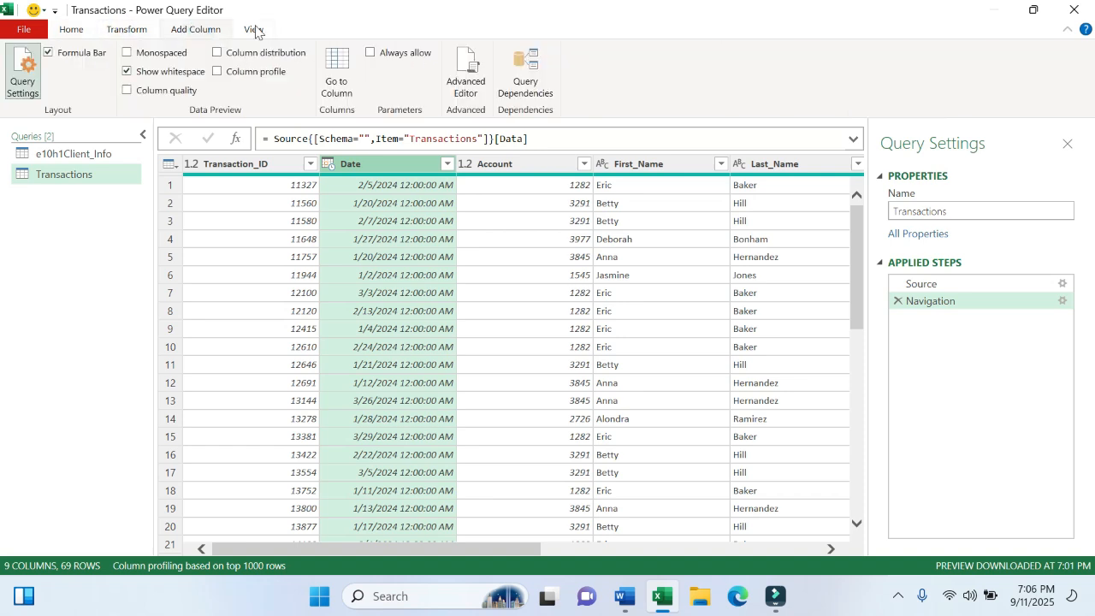
left_click(73, 31)
left_click(75, 32)
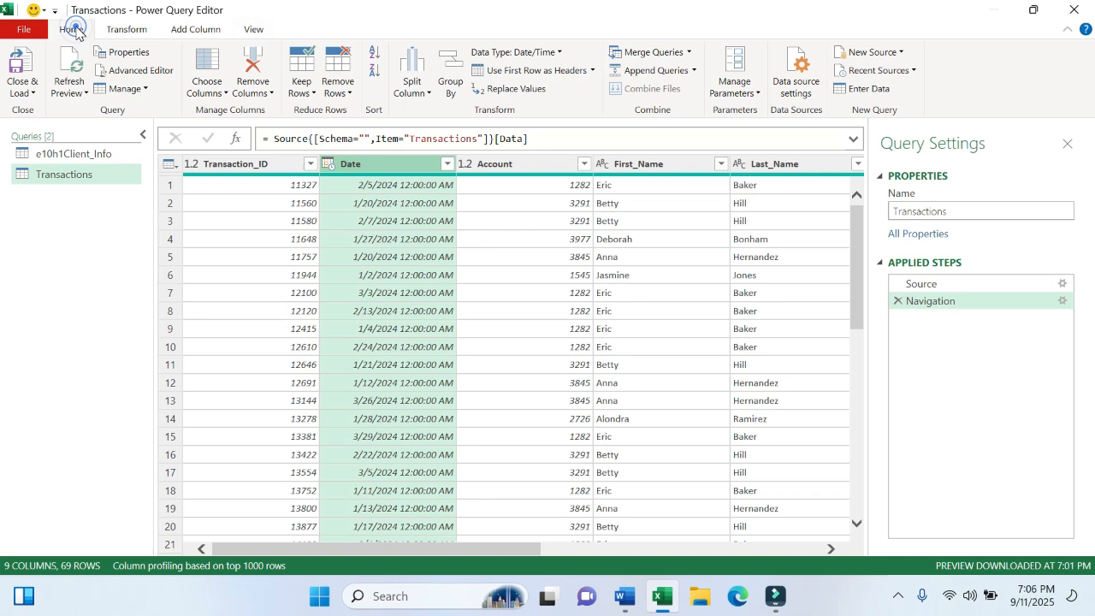
Change the Date column's data type from Date/Time to Date.
left_click(562, 53)
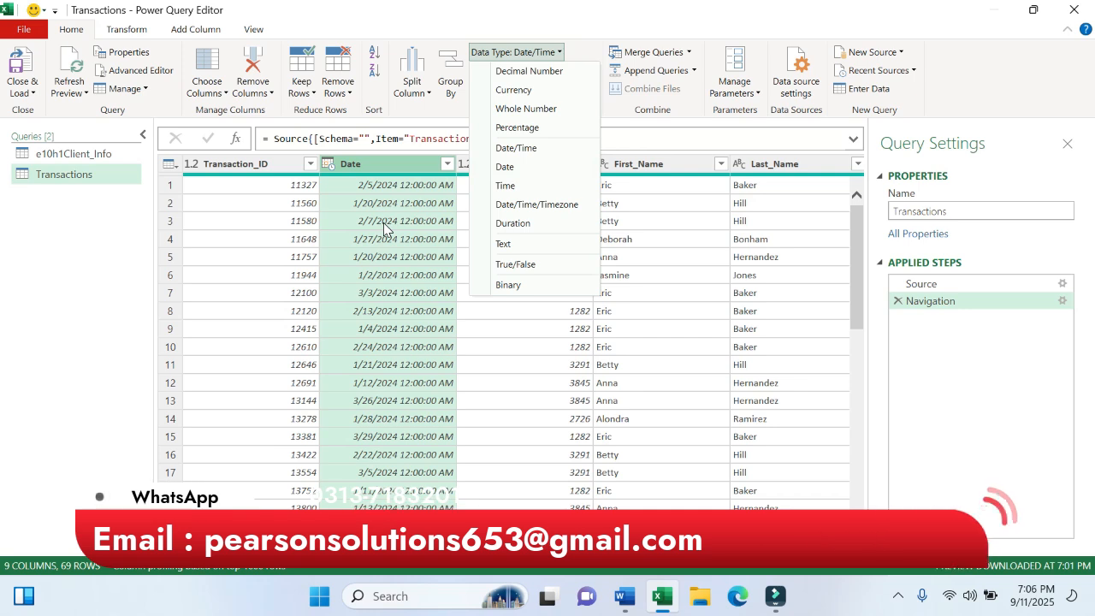
left_click(520, 169)
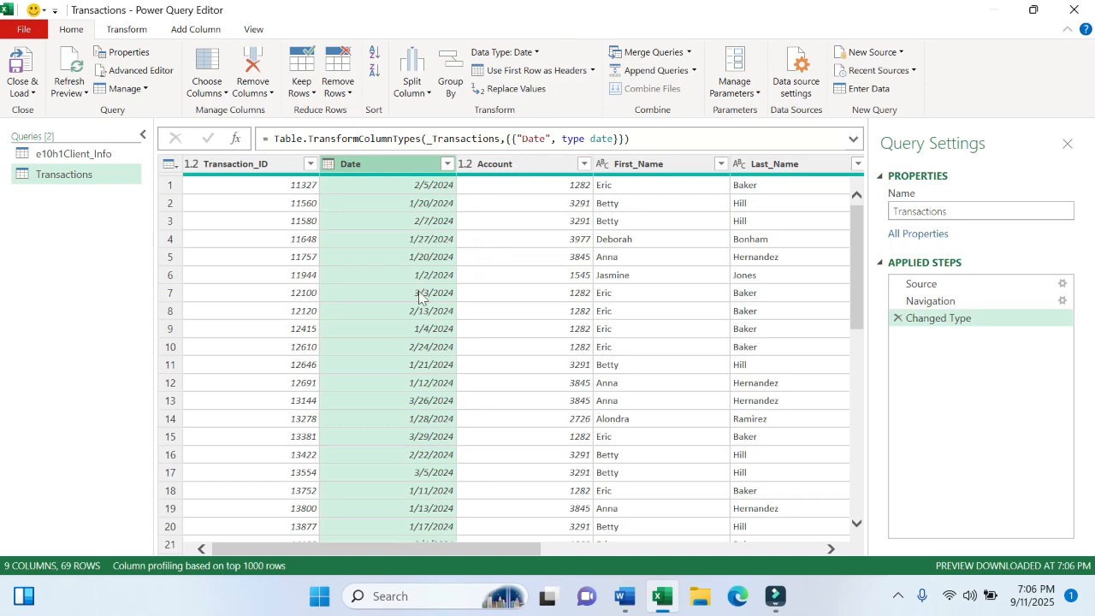
Recheck step 4 in the Word instructions and set the Purchase_Price and Selling_Price columns of the Transactions query to the Currency data type.
left_click(625, 599)
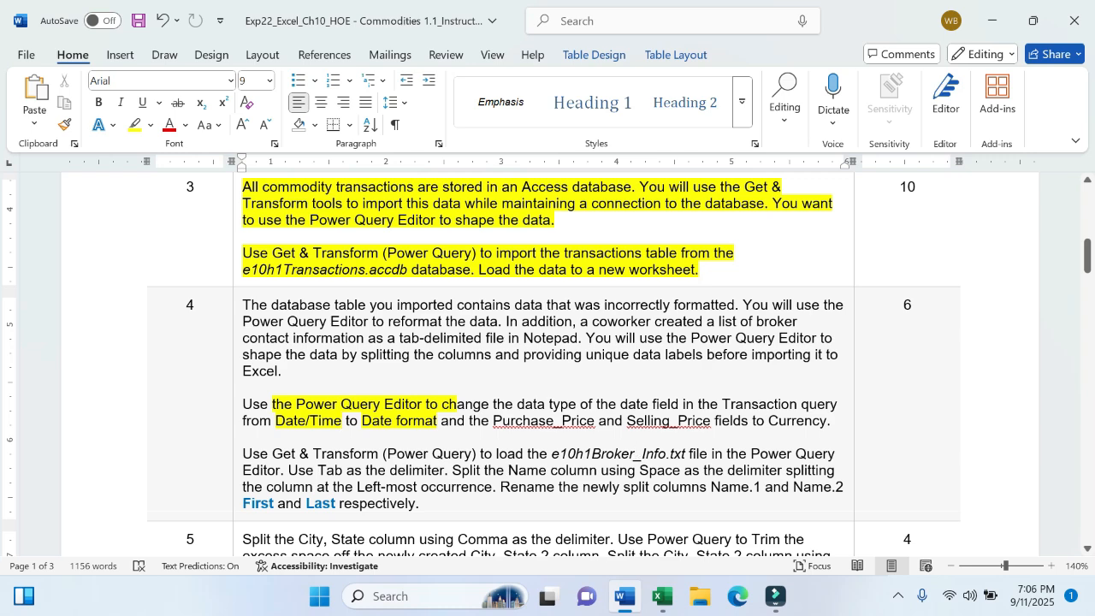
left_click(664, 535)
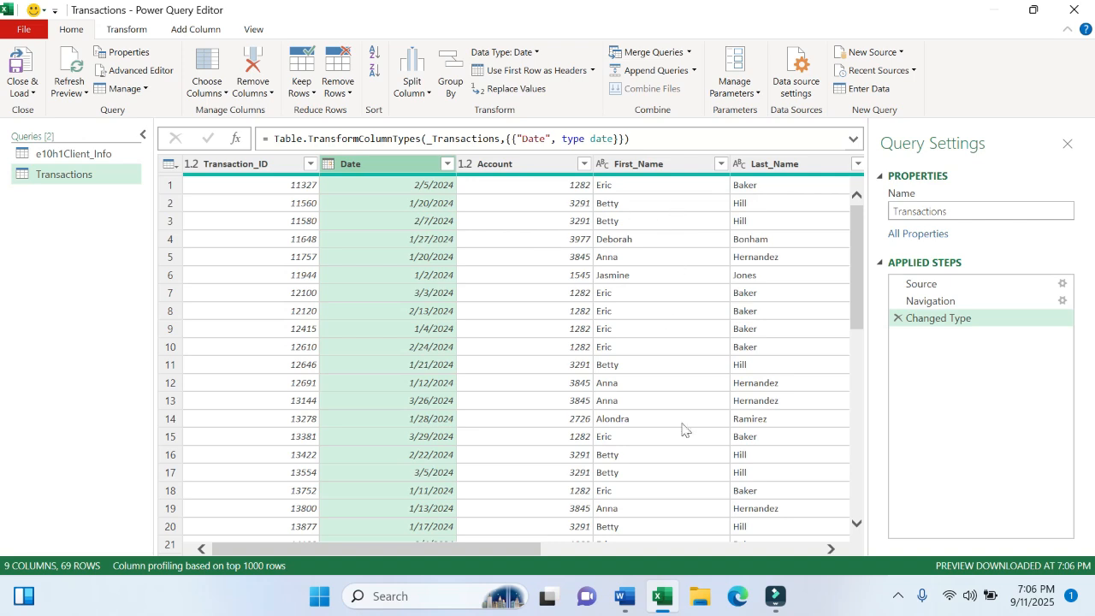
left_click(827, 543)
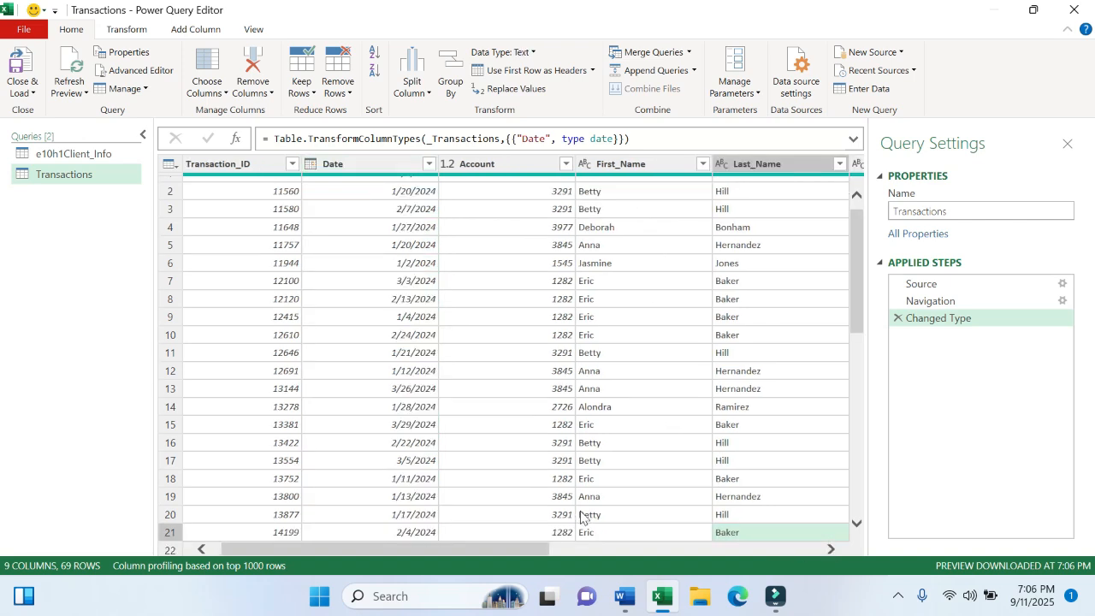
left_click_drag(485, 549, 720, 550)
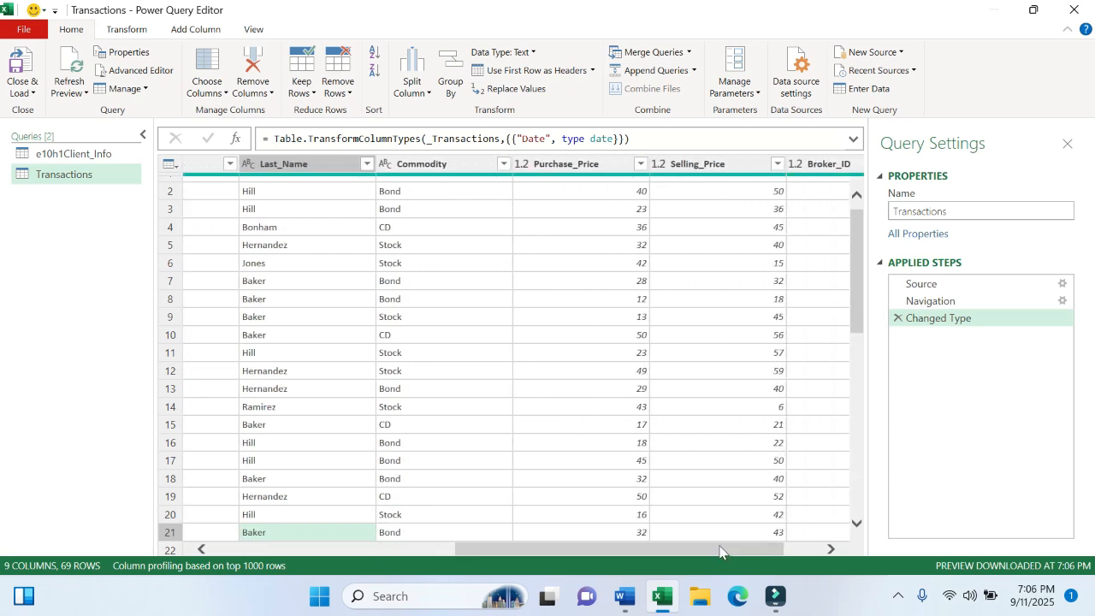
left_click(614, 164)
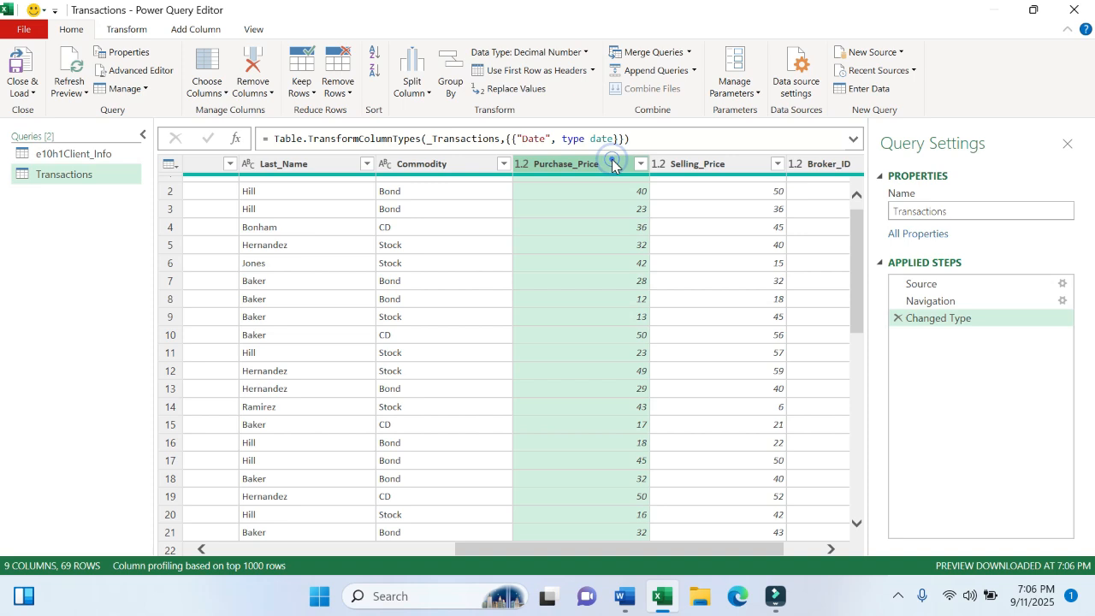
left_click(585, 53)
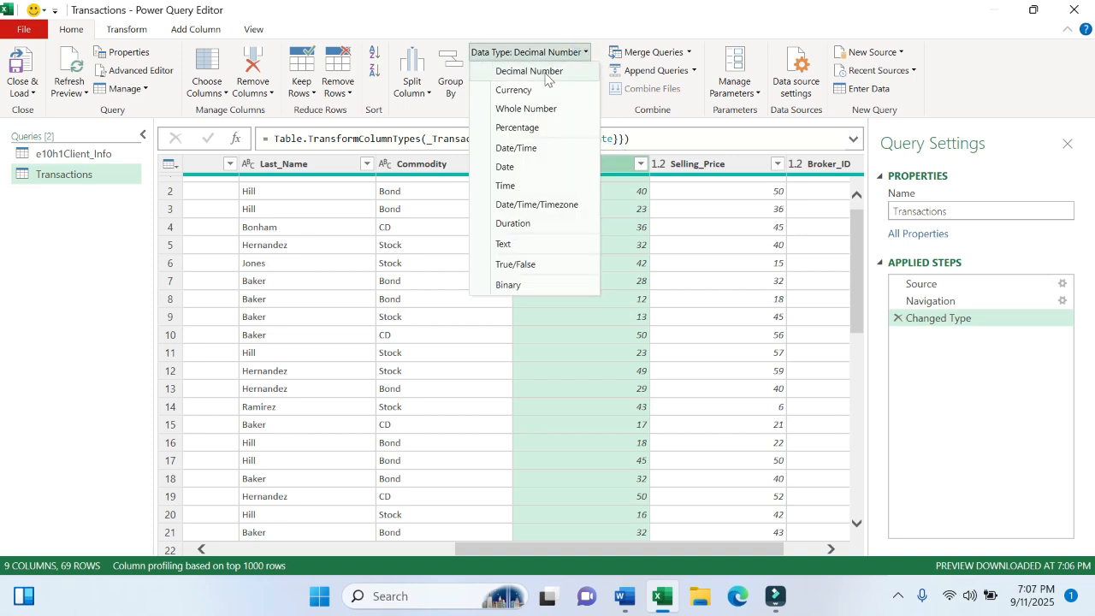
left_click(513, 90)
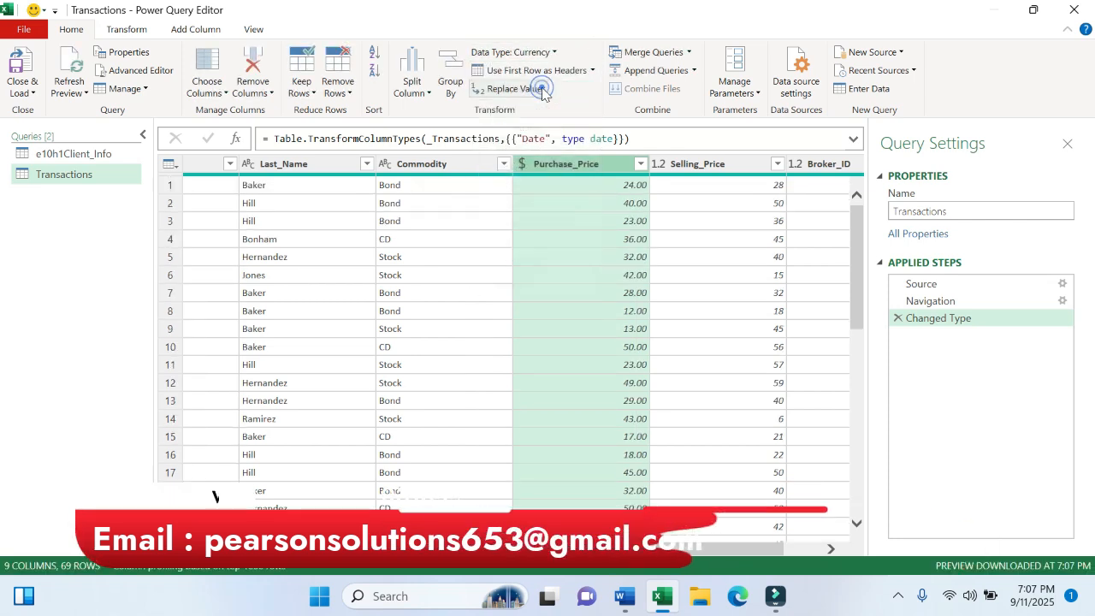
left_click(735, 159)
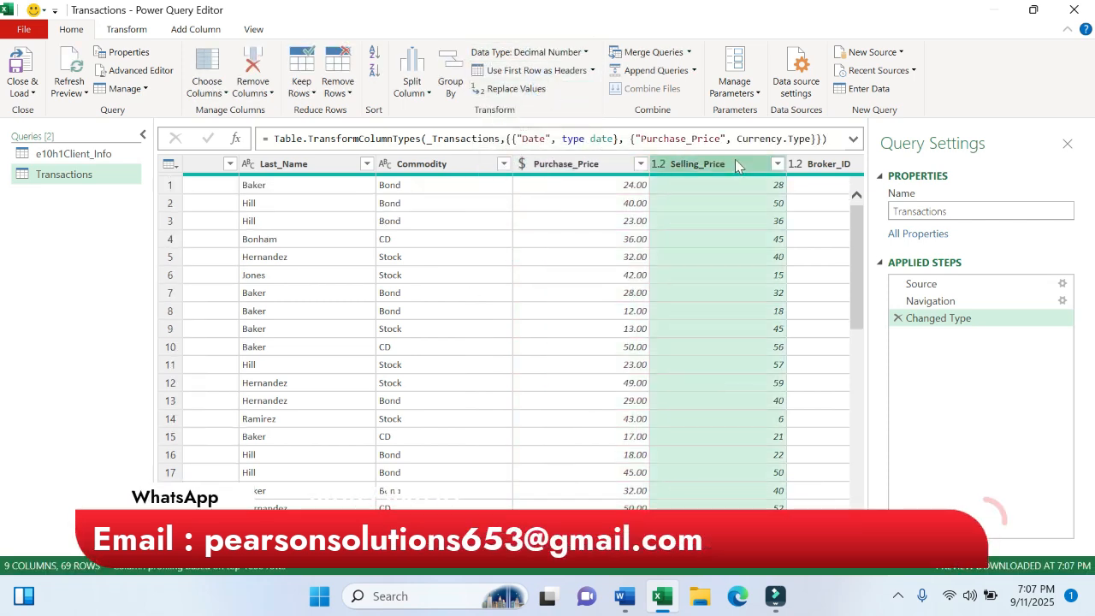
left_click(585, 52)
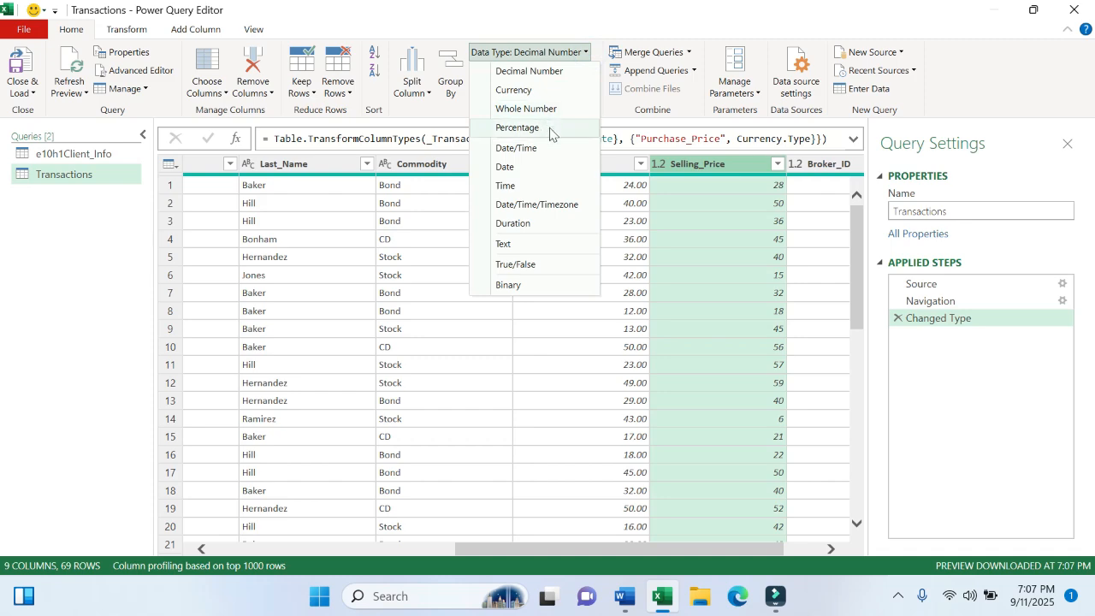
left_click(536, 90)
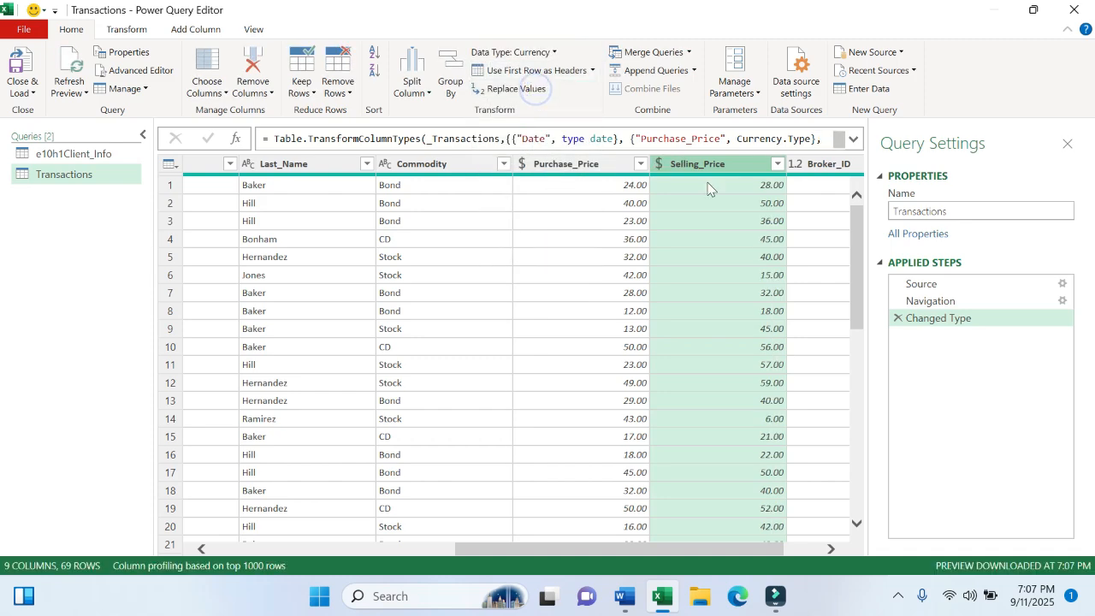
Switch to the Word instructions and highlight step 4's entire paragraph about changing the Transaction query's data types in yellow.
left_click(623, 594)
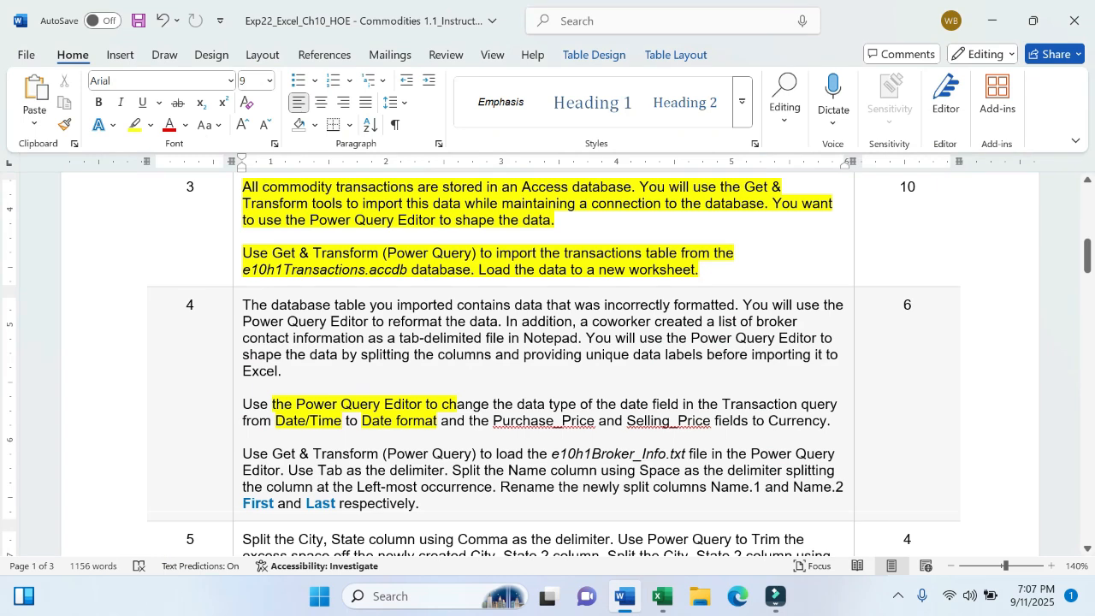
triple_click(244, 402)
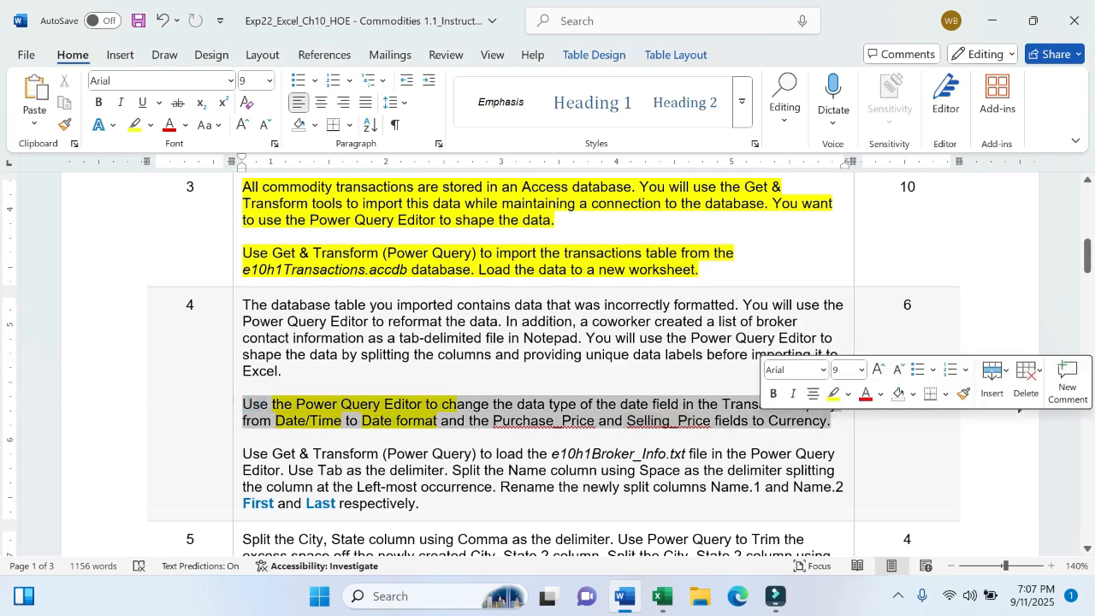
left_click(834, 394)
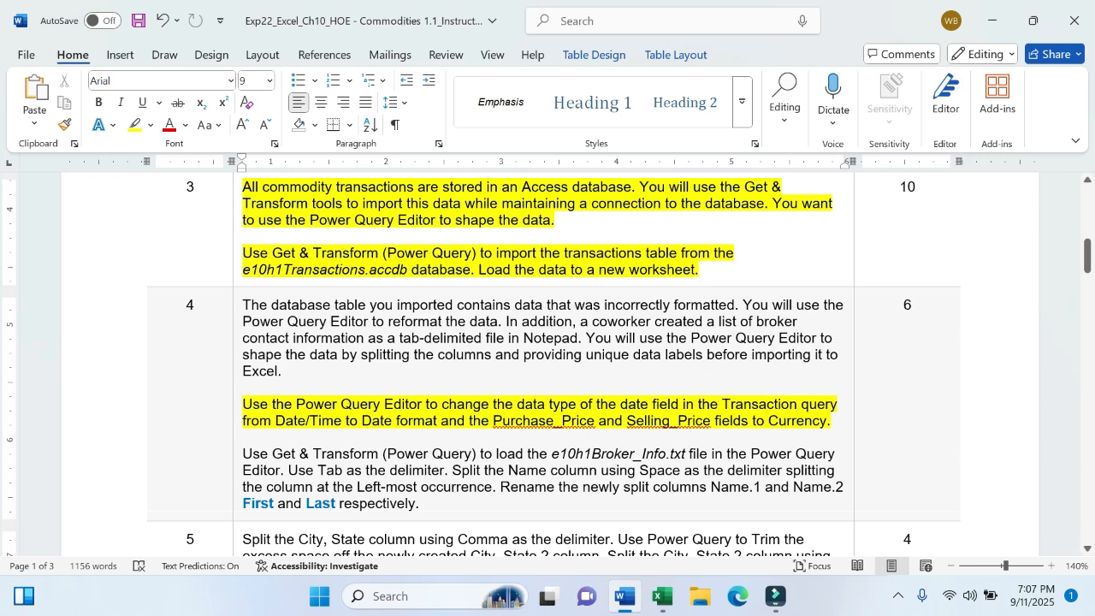
Return to the Power Query Editor, close it and load the Transactions query changes into the workbook.
mouse_move(662, 606)
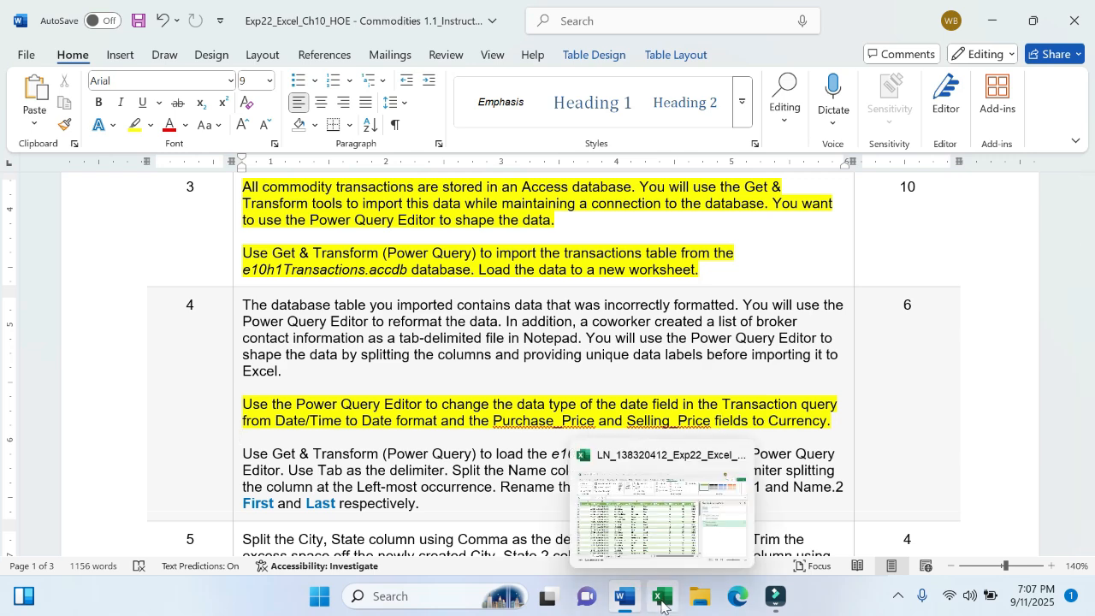
left_click(650, 533)
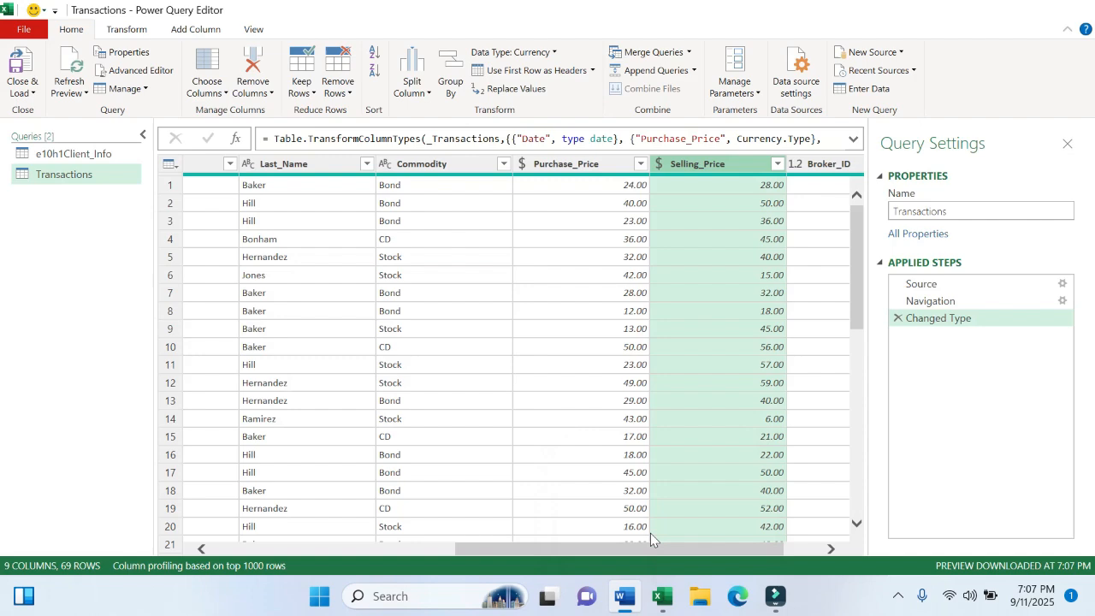
left_click(21, 70)
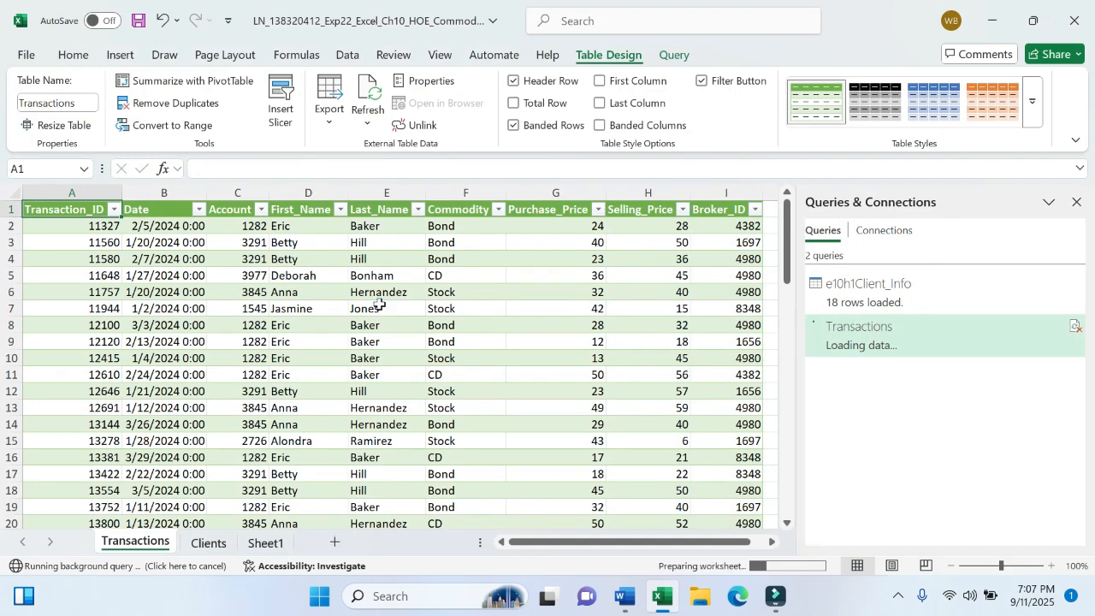
Check the format of the reloaded Date and Purchase_Price values in the Transactions worksheet.
left_click(269, 356)
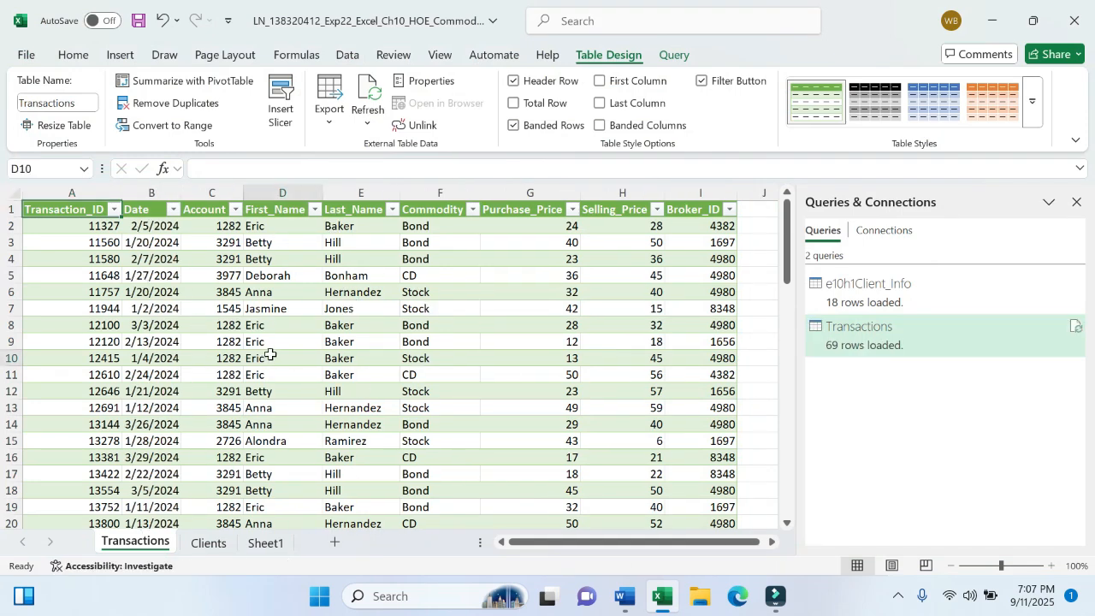
left_click(152, 292)
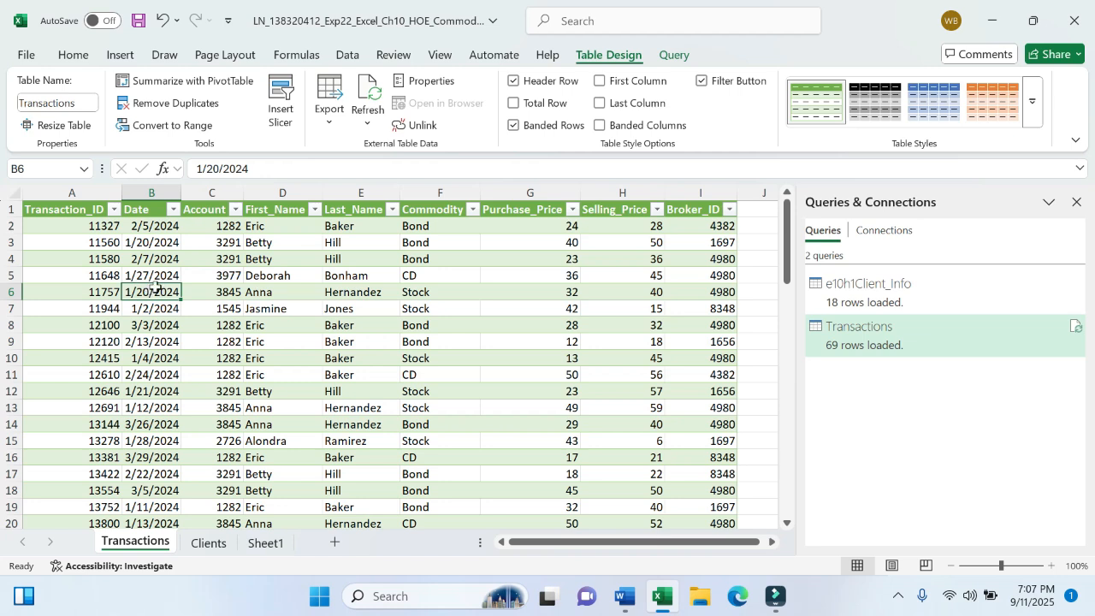
left_click(528, 335)
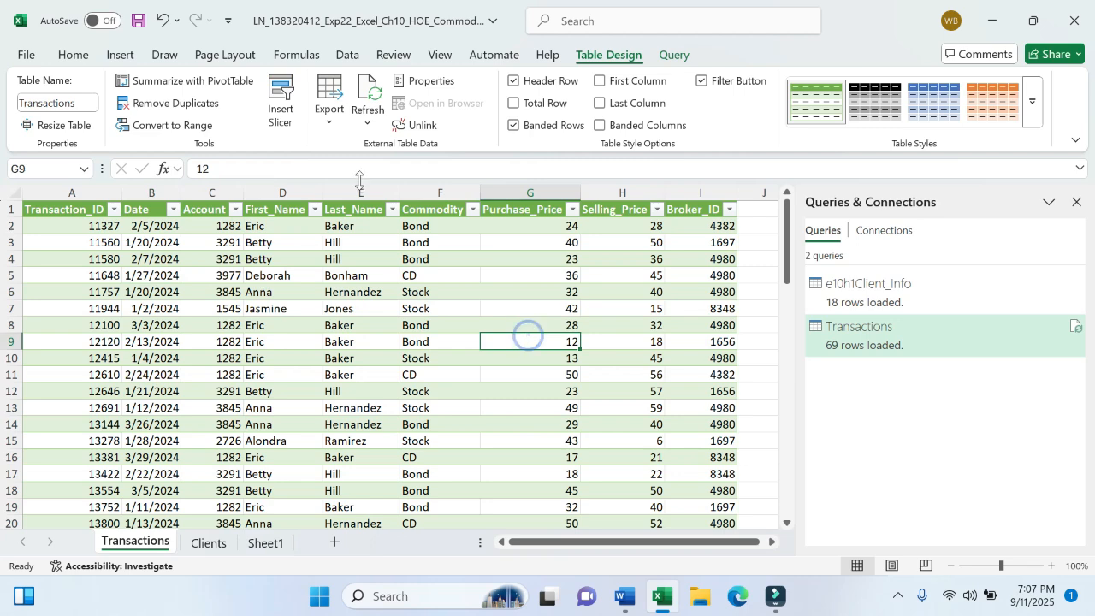
left_click(76, 54)
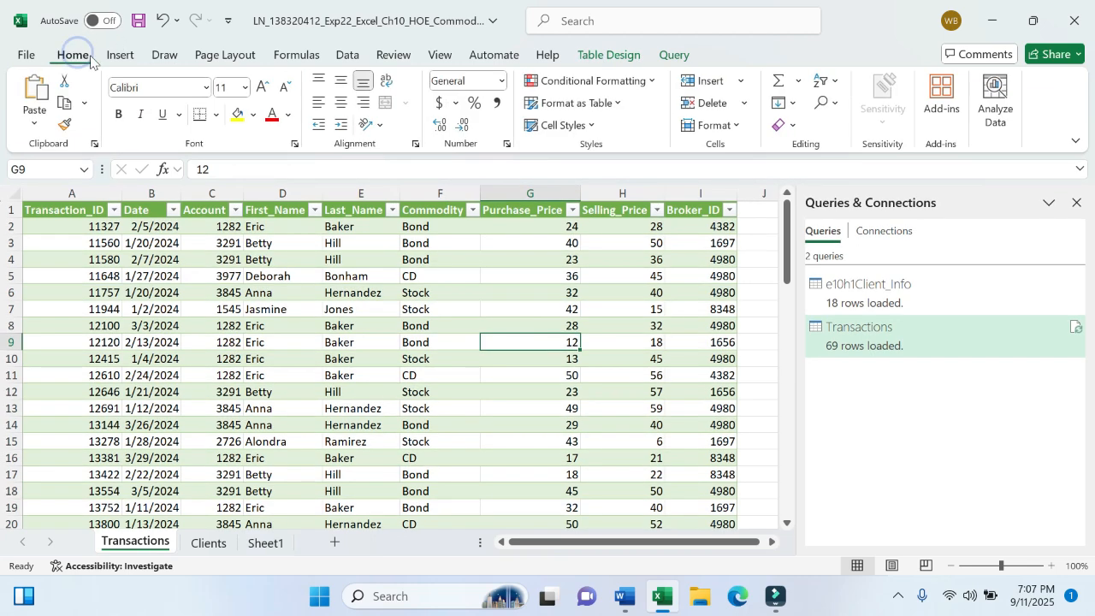
Check the formats of the Date, Purchase_Price and Selling_Price values across several rows of the Transactions worksheet.
left_click(463, 292)
left_click(291, 280)
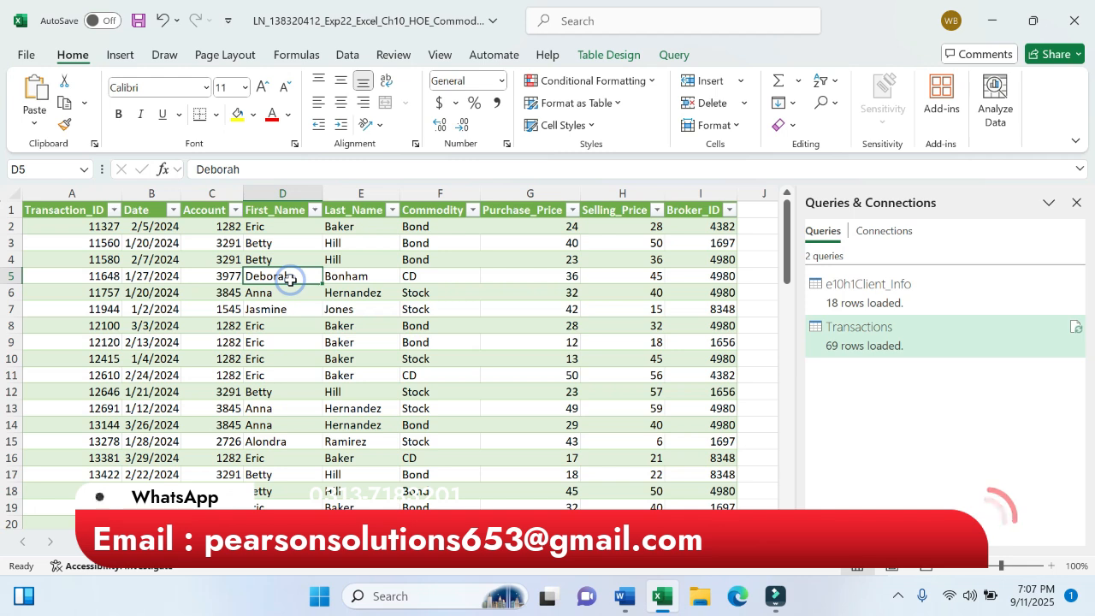
left_click(153, 278)
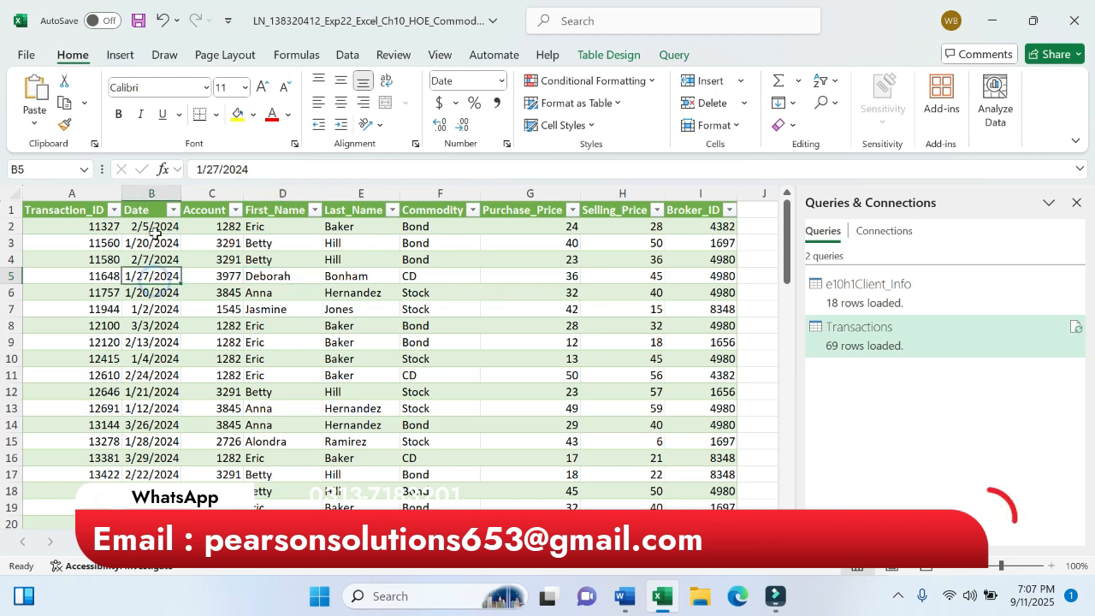
left_click(151, 244)
left_click(171, 341)
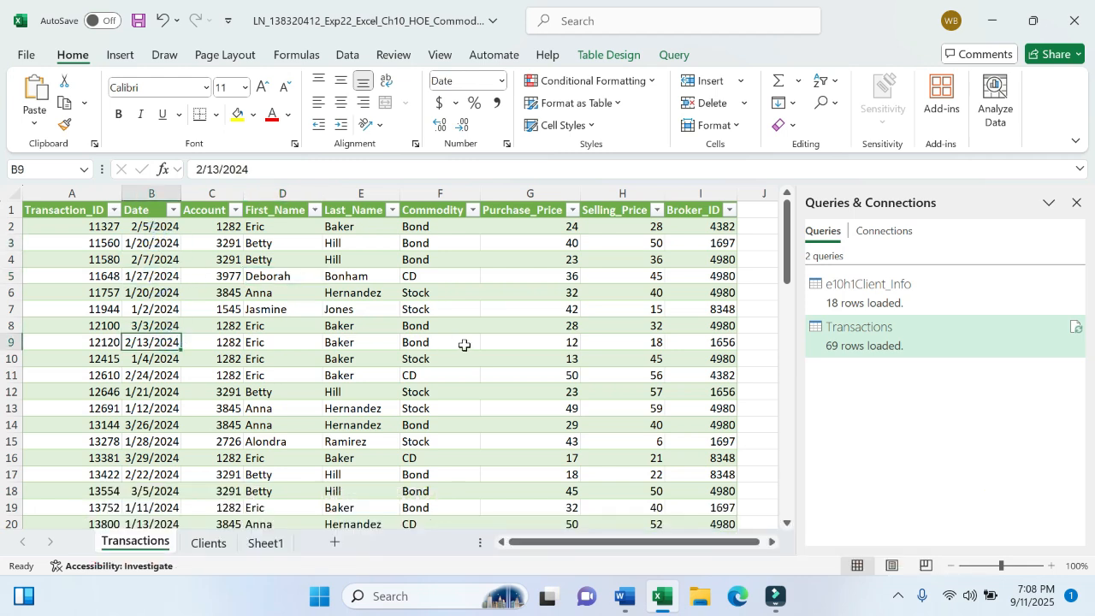
left_click(551, 353)
left_click(627, 353)
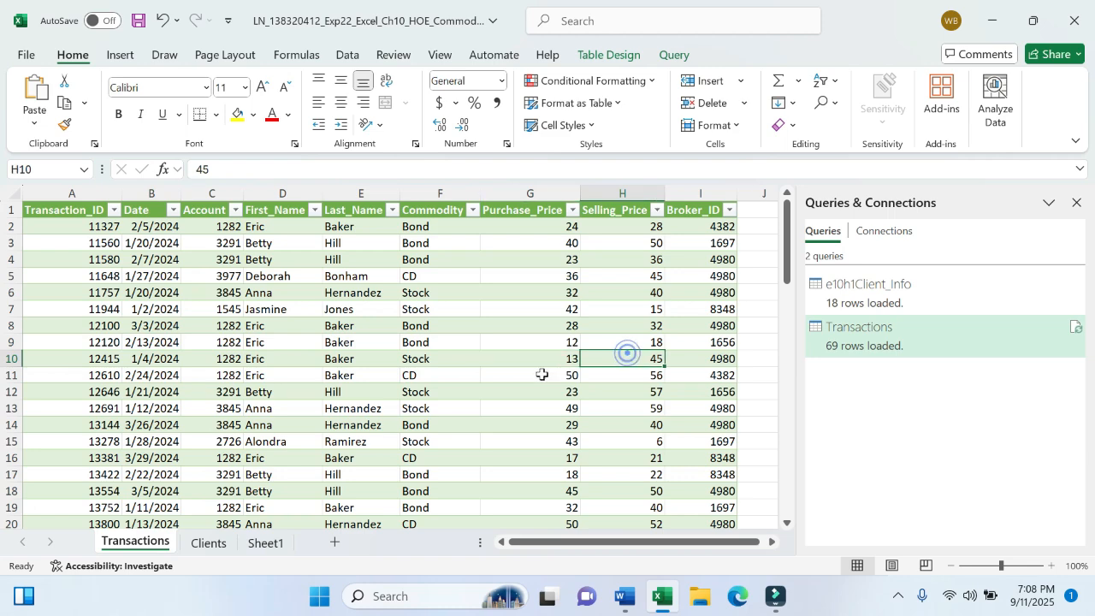
left_click(533, 374)
left_click_drag(624, 402, 571, 399)
left_click(571, 399)
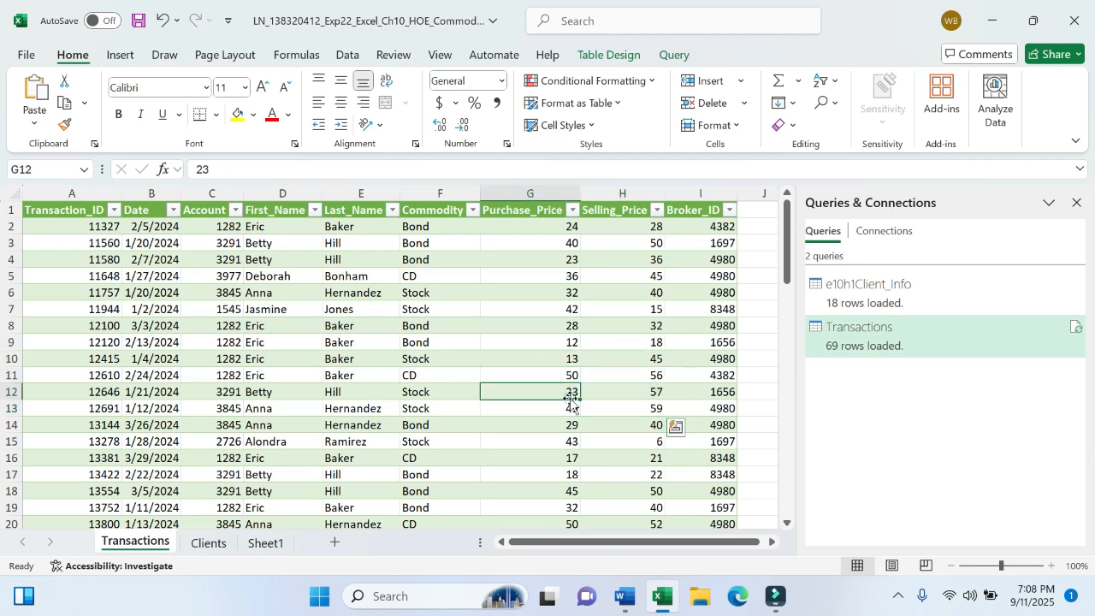
left_click(619, 392)
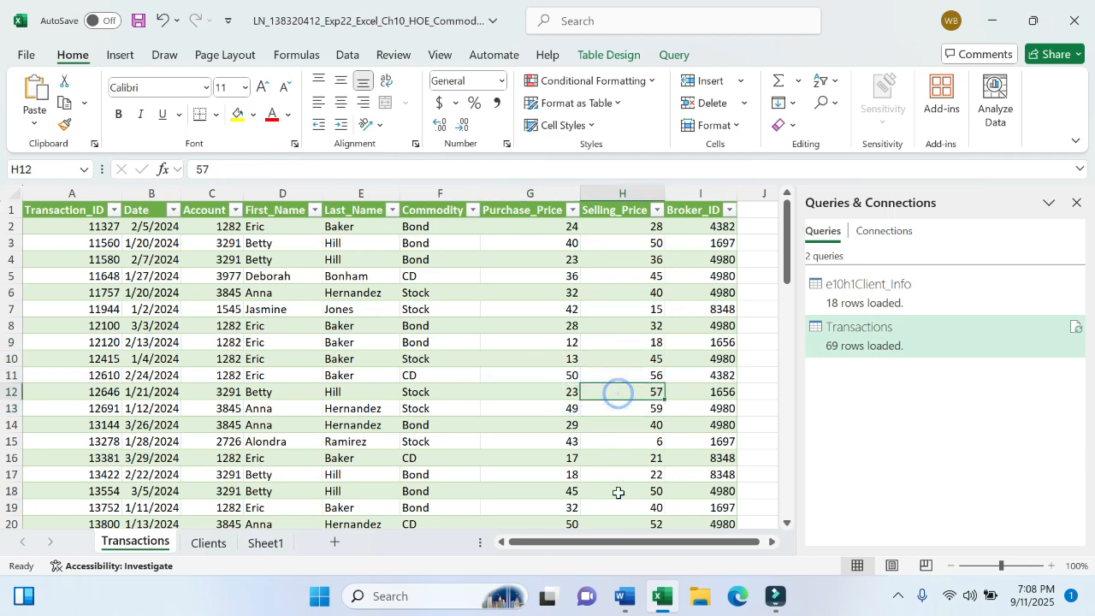
Switch to the Word instructions and highlight step 4's sentence about loading e10h1Broker_Info.txt in the Power Query Editor in yellow.
left_click(626, 597)
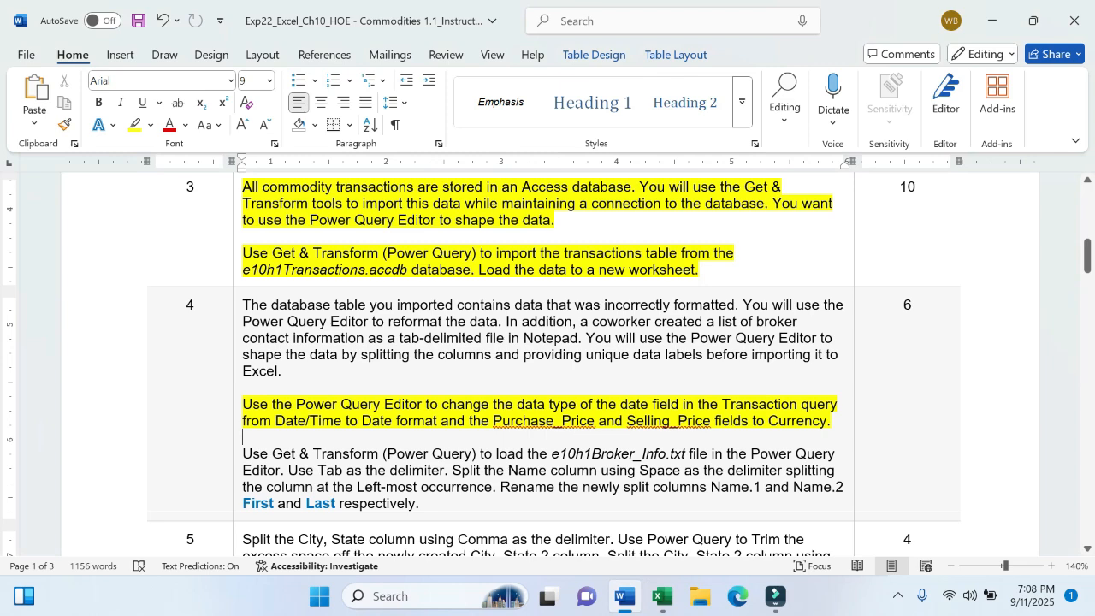
scroll(481, 469, "down", 2)
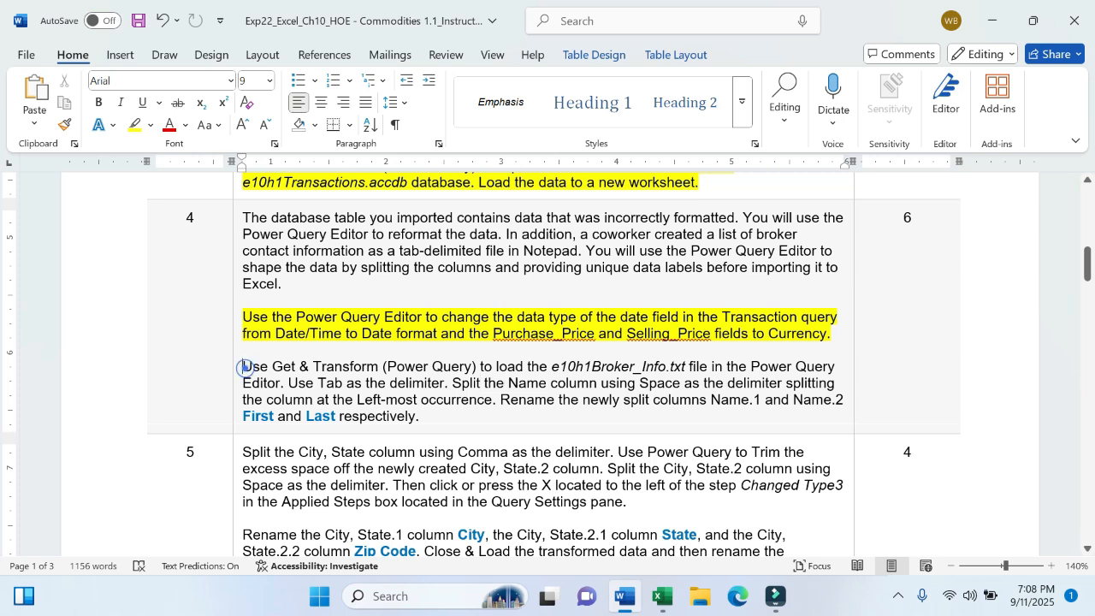
left_click_drag(243, 366, 726, 368)
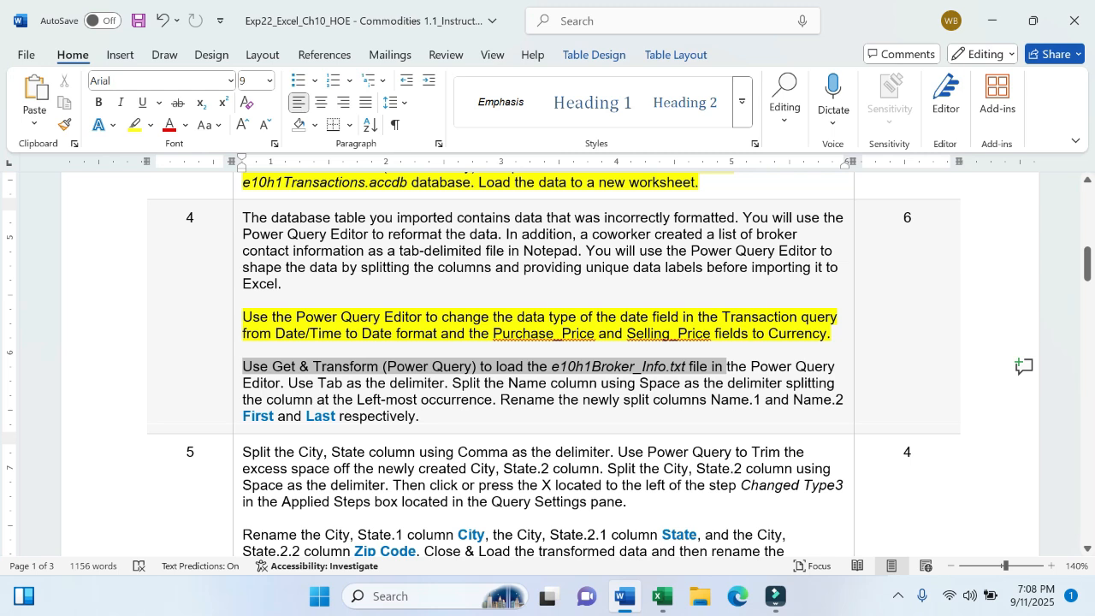
left_click_drag(726, 368, 285, 383)
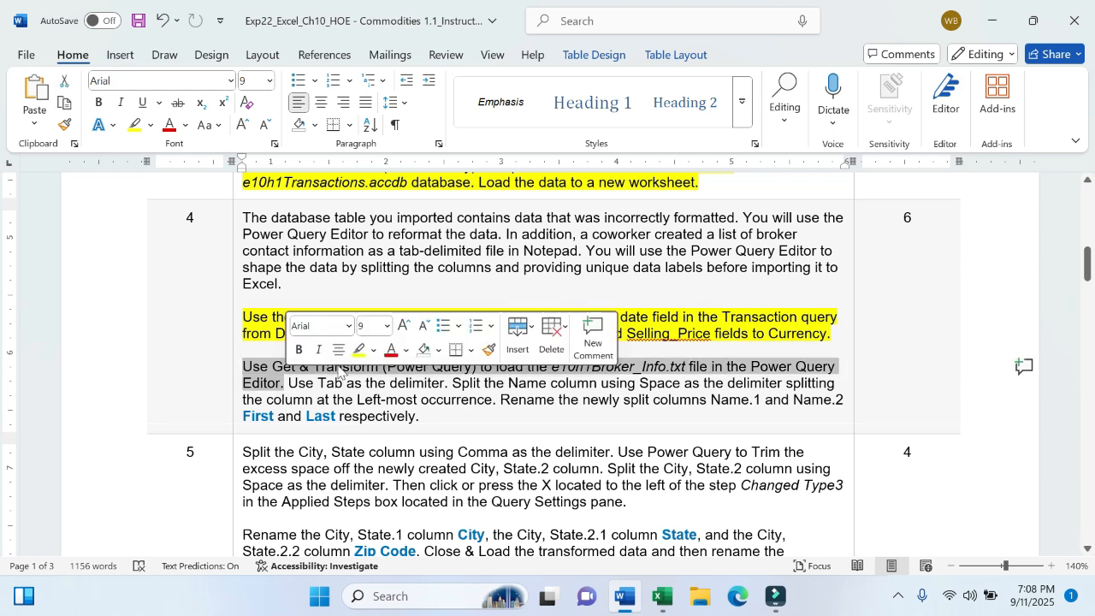
left_click(353, 351)
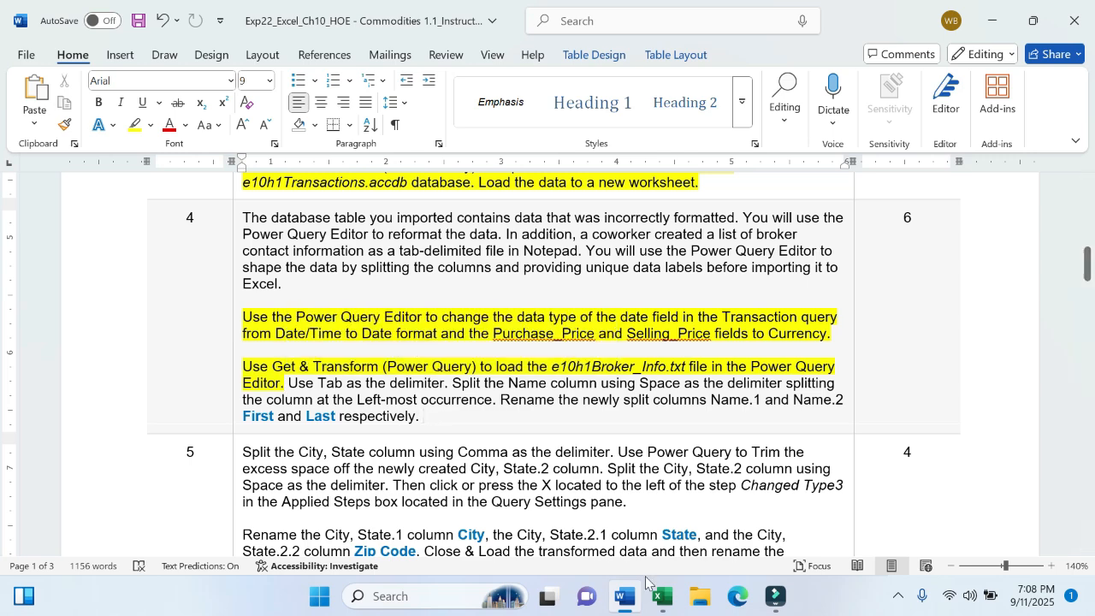
Return to the Excel workbook and import the e10h1Broker_Info text file from the Desktop as a Text/CSV source.
left_click(654, 613)
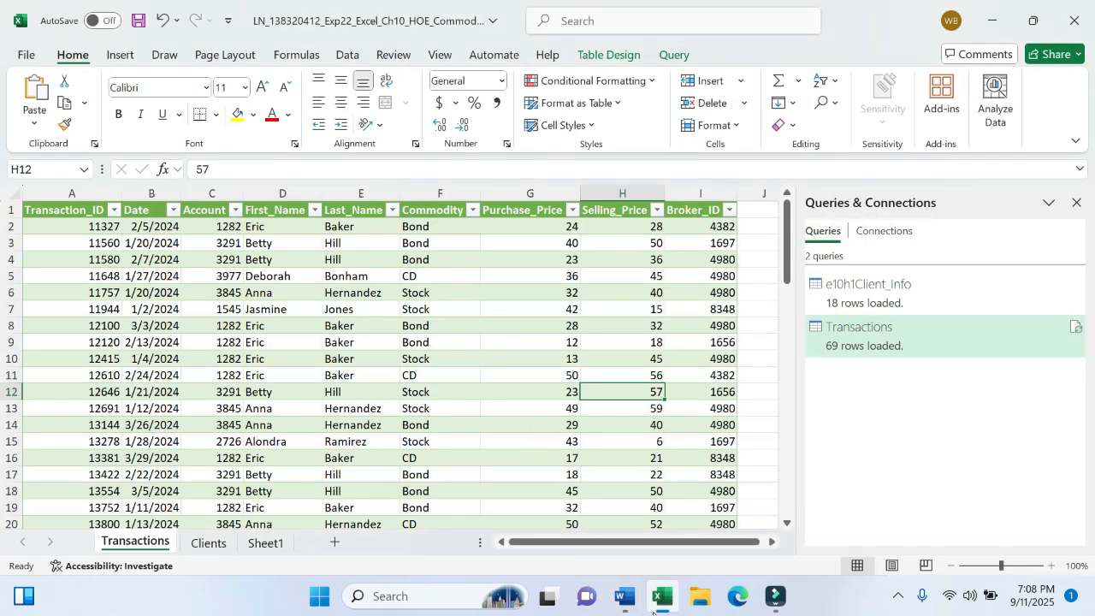
left_click(346, 56)
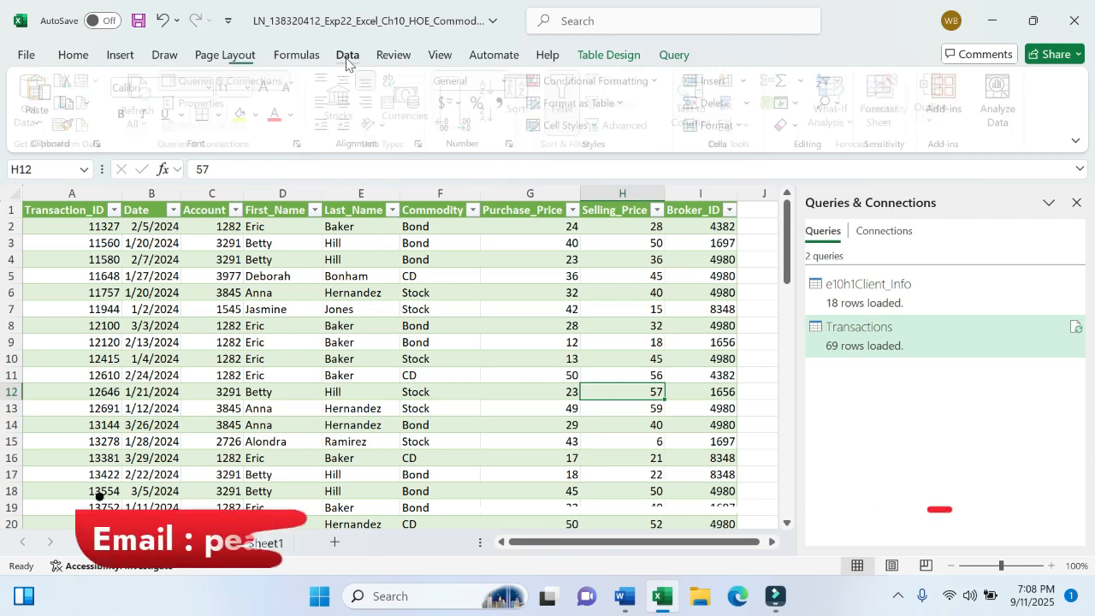
left_click(34, 113)
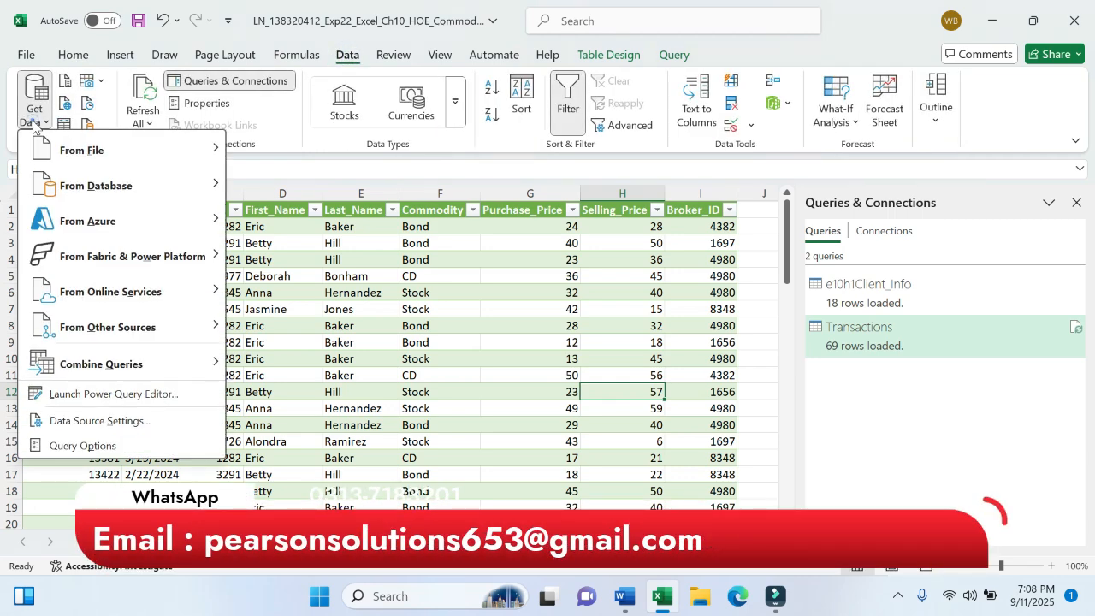
mouse_move(83, 159)
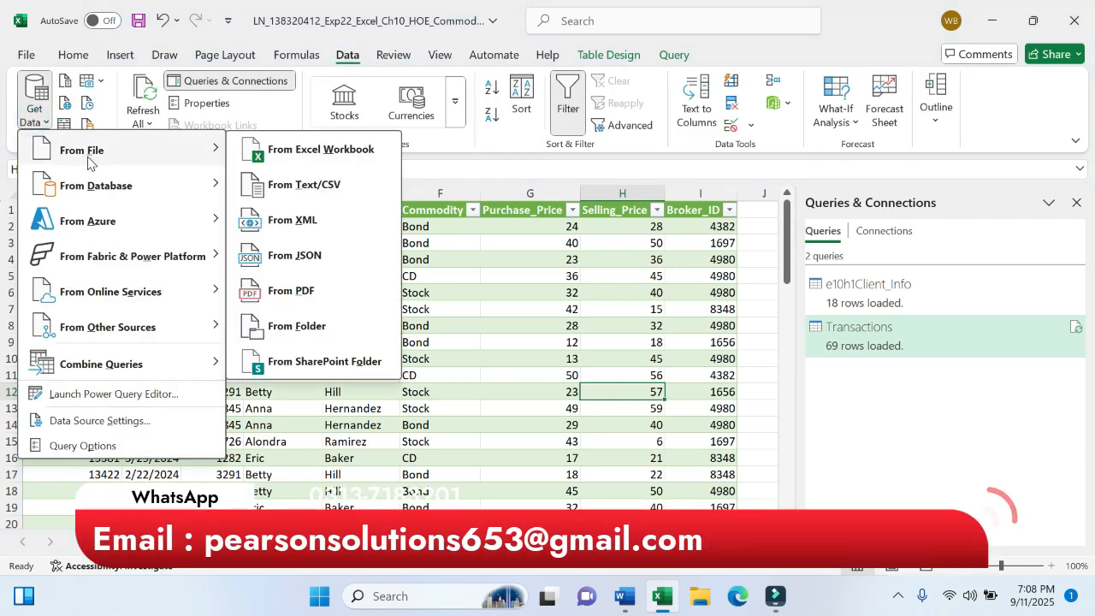
left_click(290, 198)
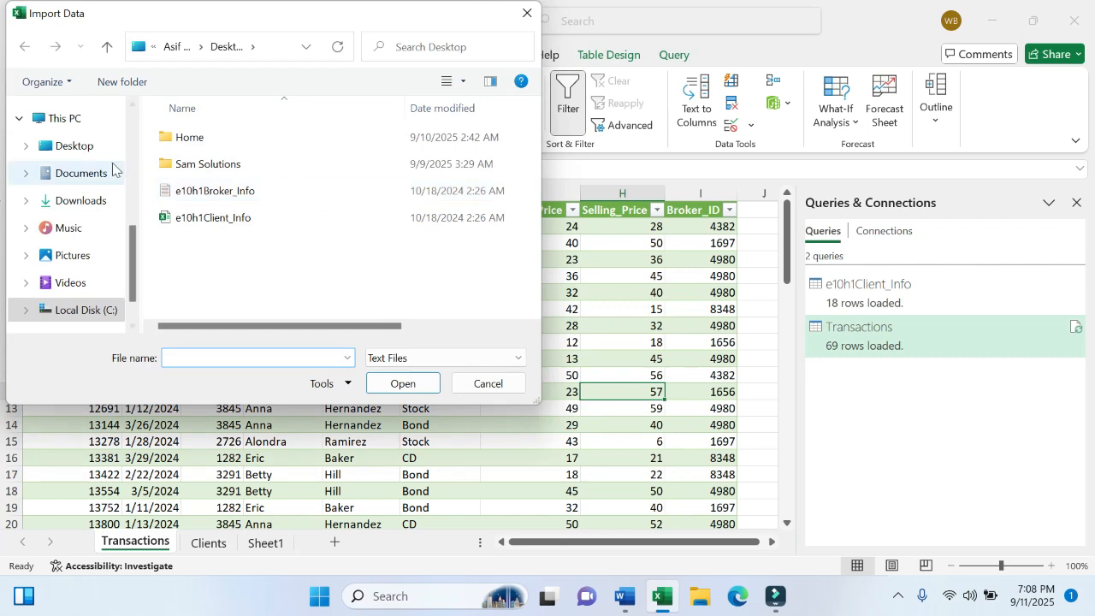
left_click(92, 152)
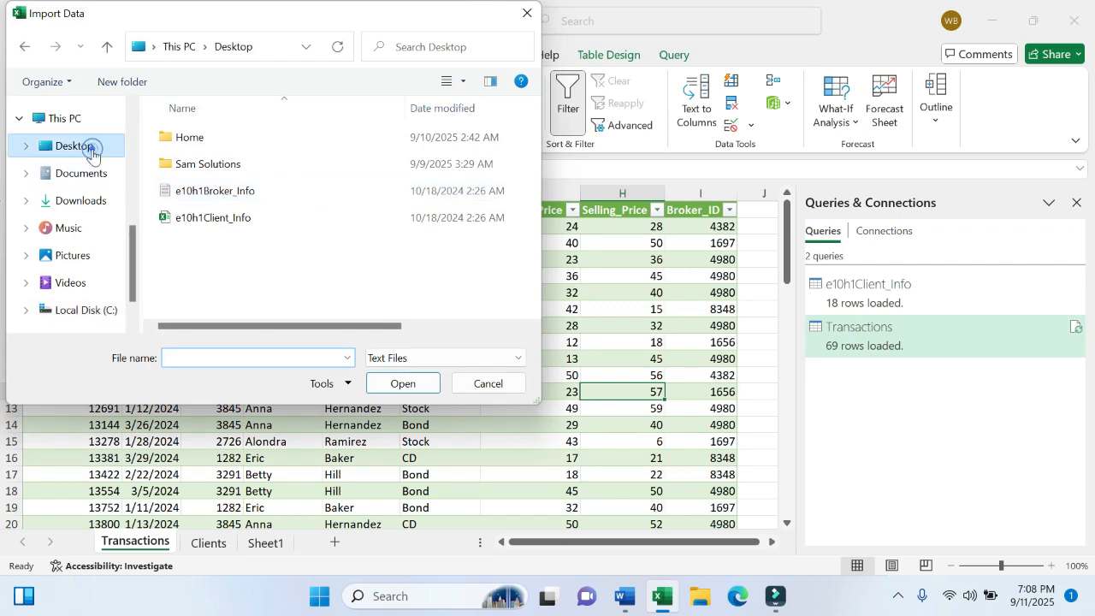
left_click(264, 196)
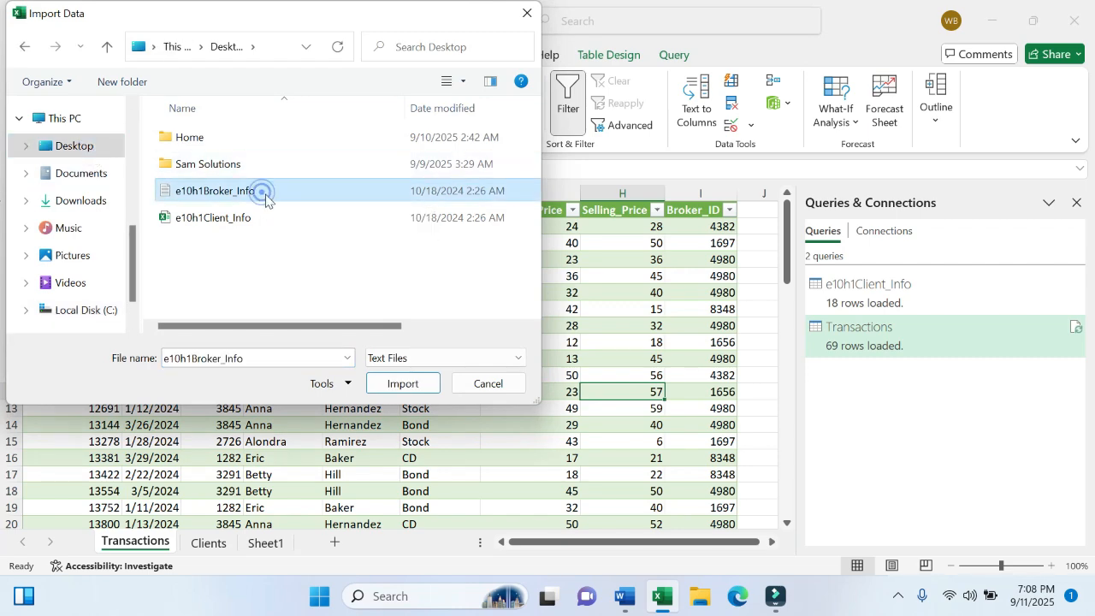
left_click(390, 385)
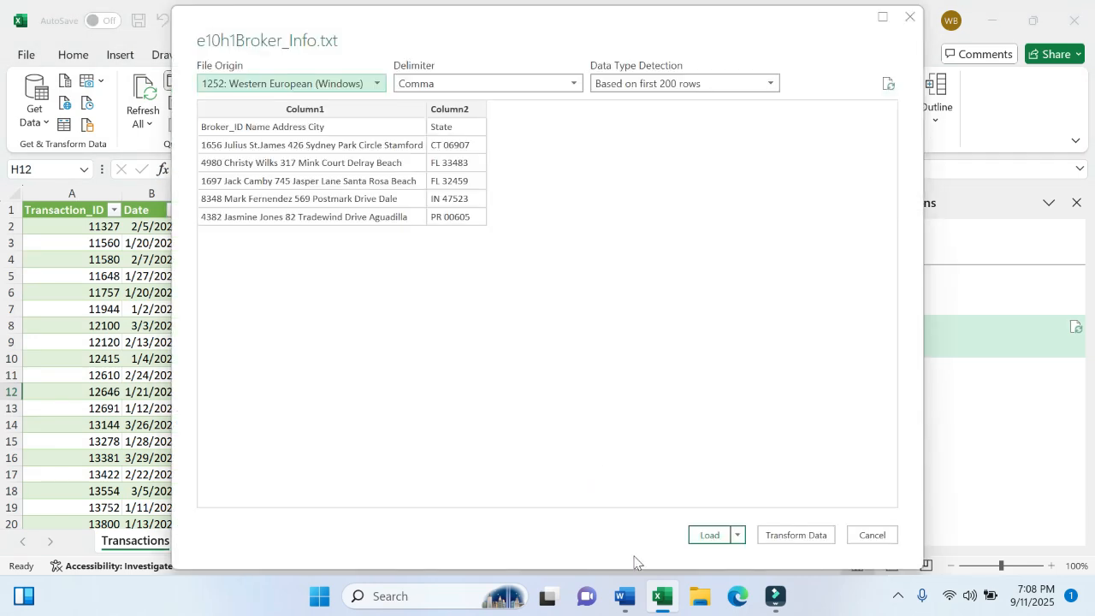
Check step 4 in the Word instructions and open the e10h1Broker_Info data in the Power Query Editor for transformation.
left_click(631, 606)
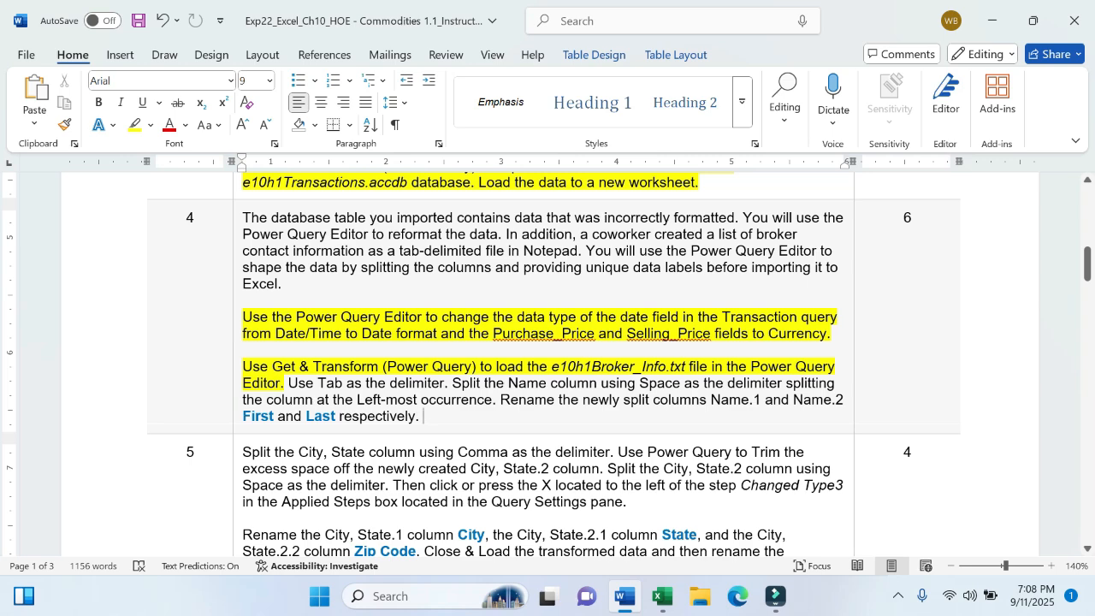
left_click(654, 606)
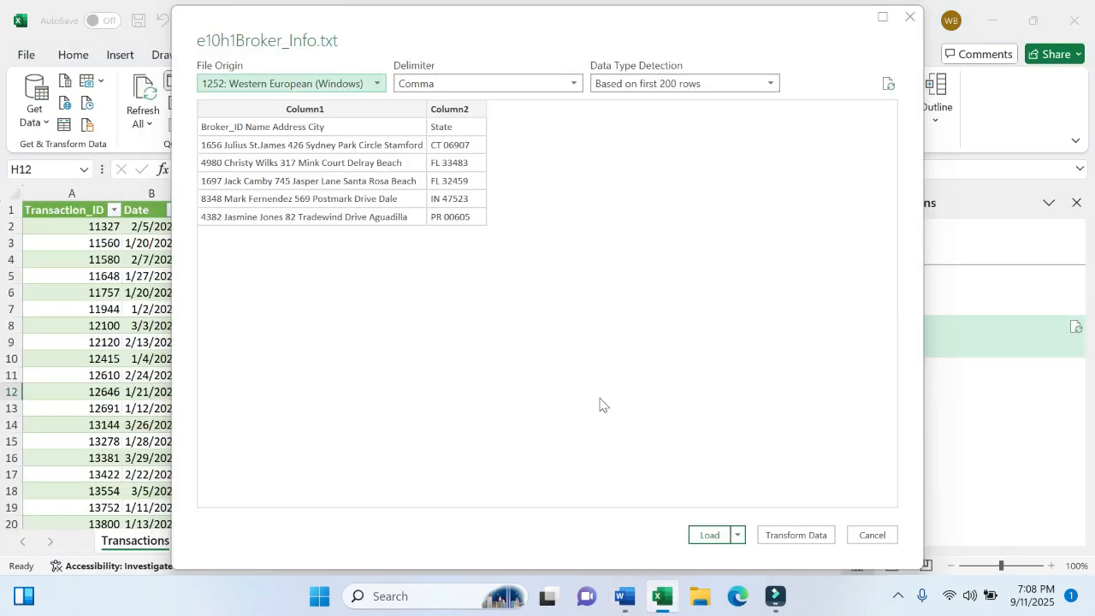
left_click(779, 535)
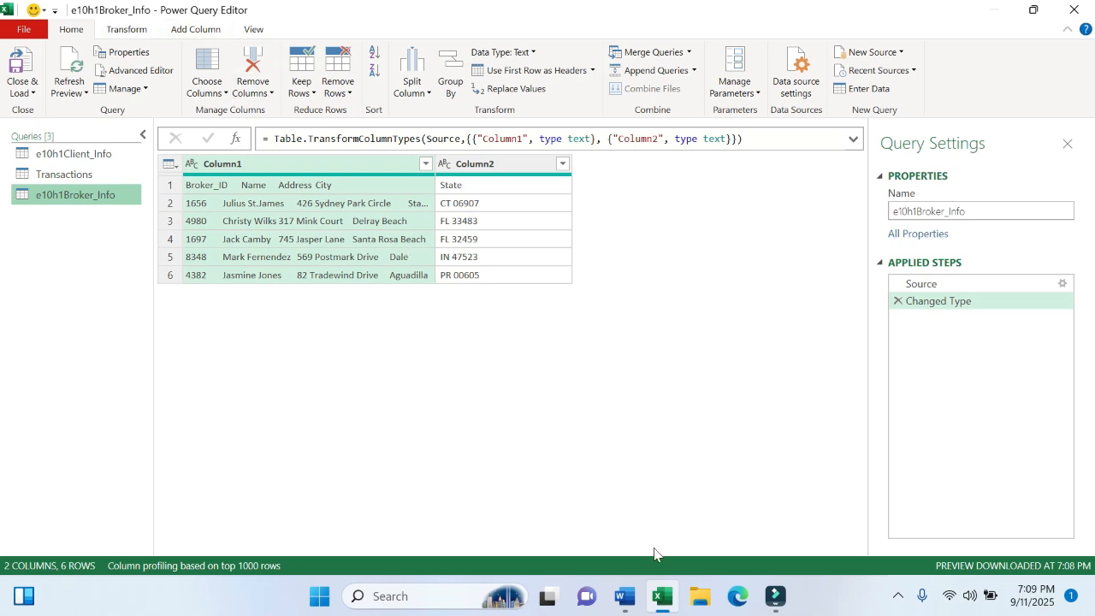
Recheck step 4 in Word, split Column1 of the e10h1Broker_Info query at each Tab delimiter, and select the resulting Name column, Column1.2.
mouse_move(629, 599)
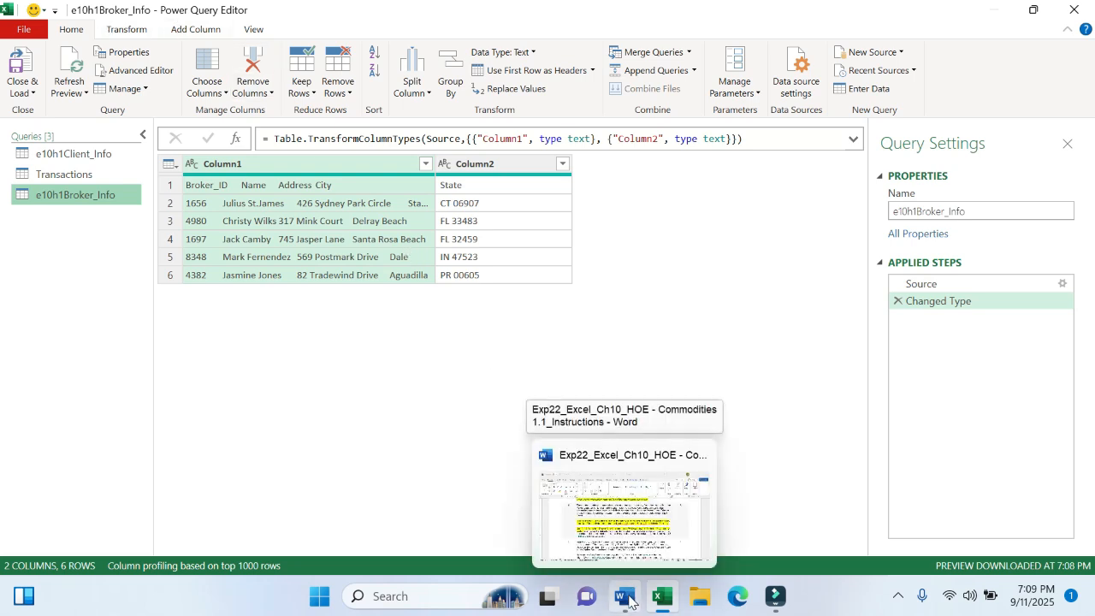
left_click(629, 600)
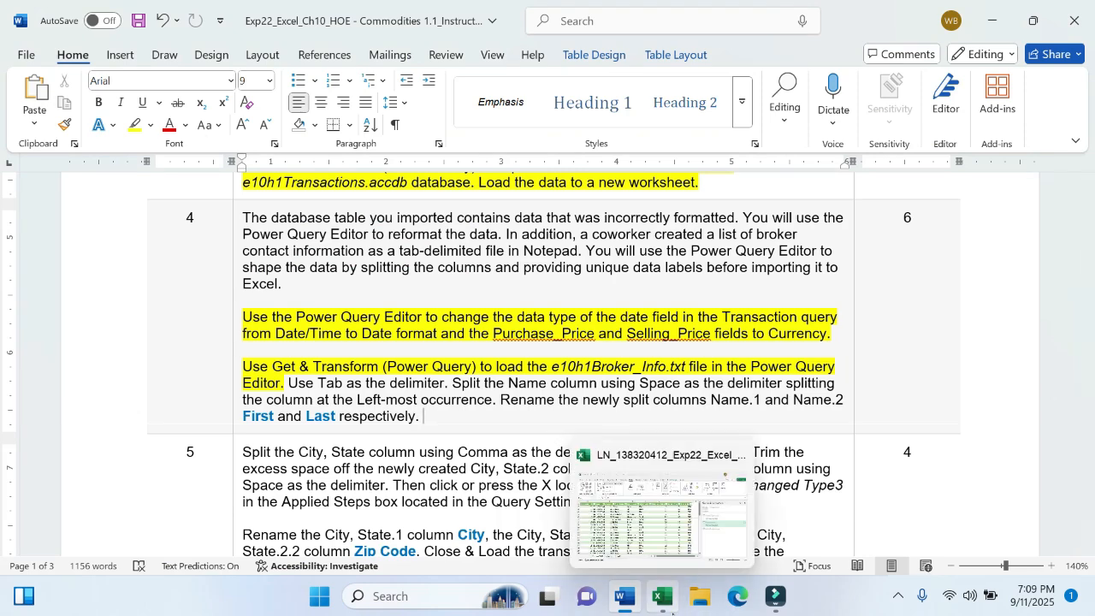
left_click(663, 599)
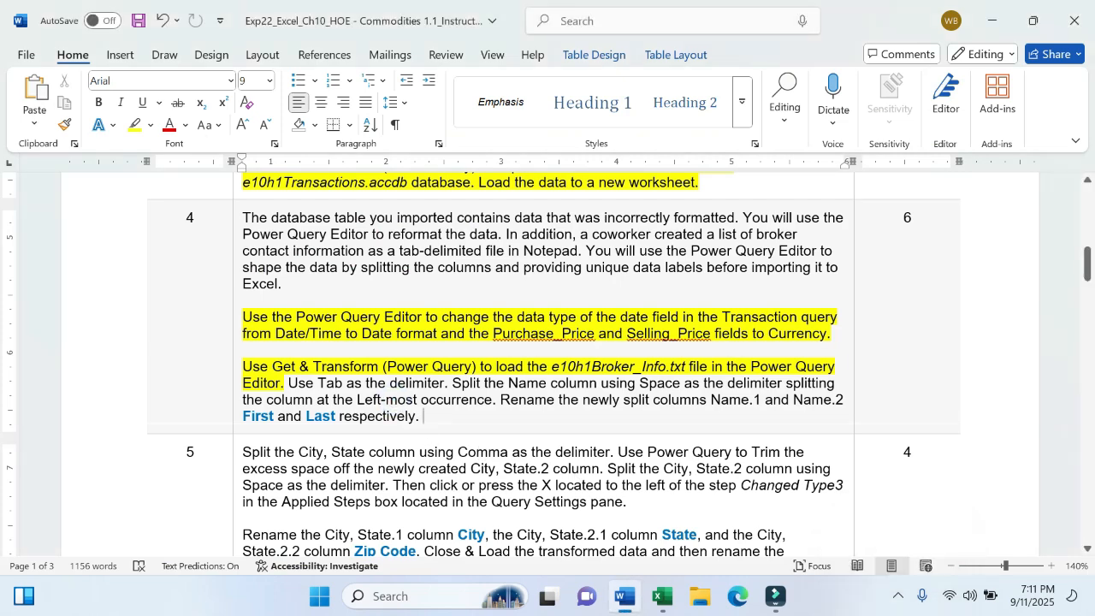
left_click(662, 597)
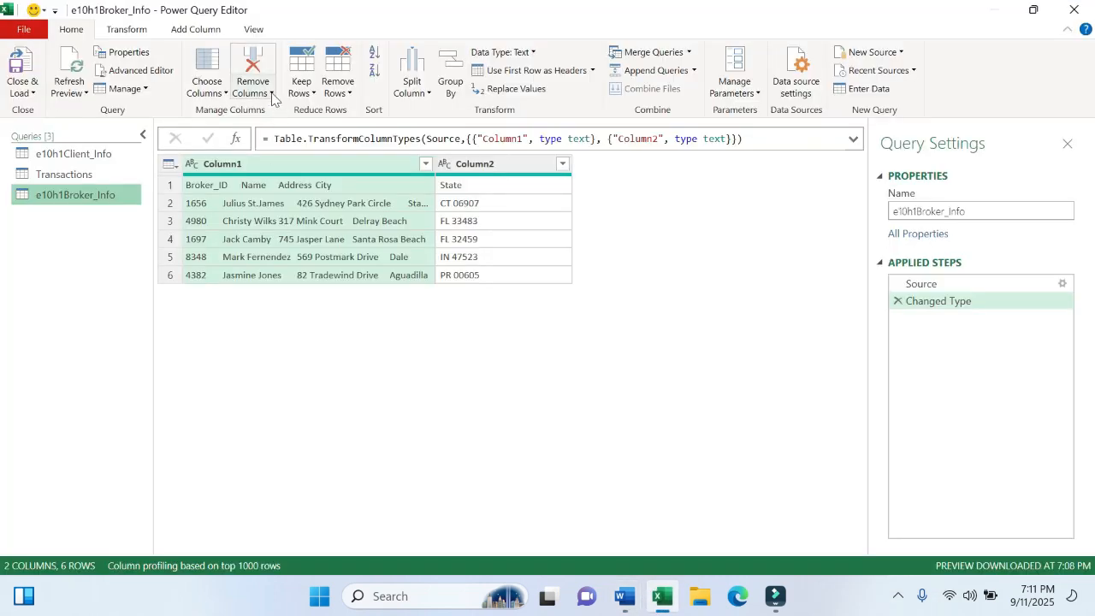
left_click(418, 96)
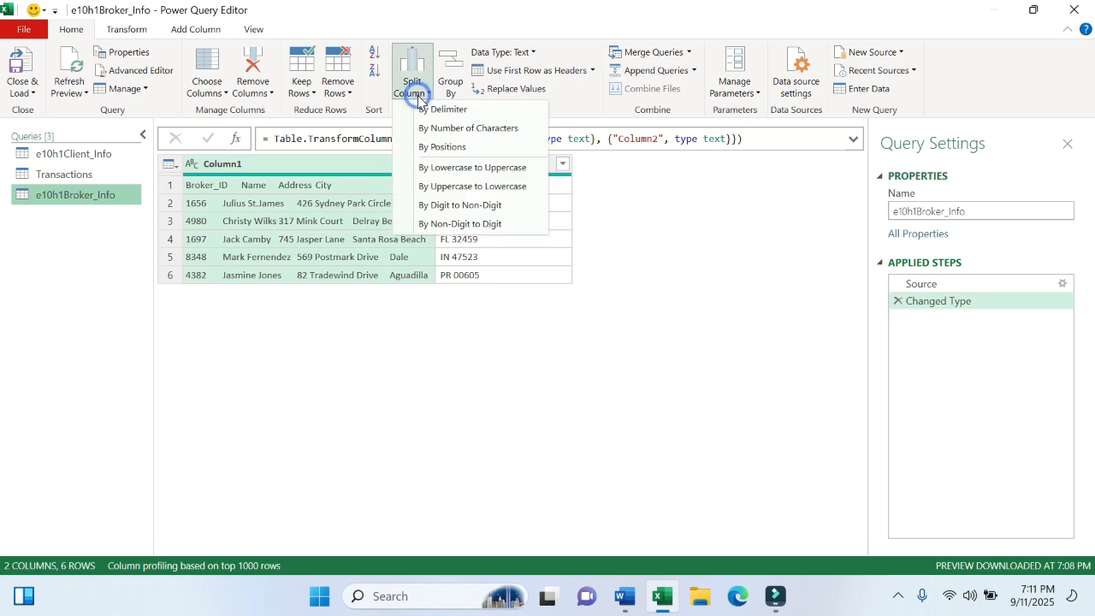
left_click(444, 115)
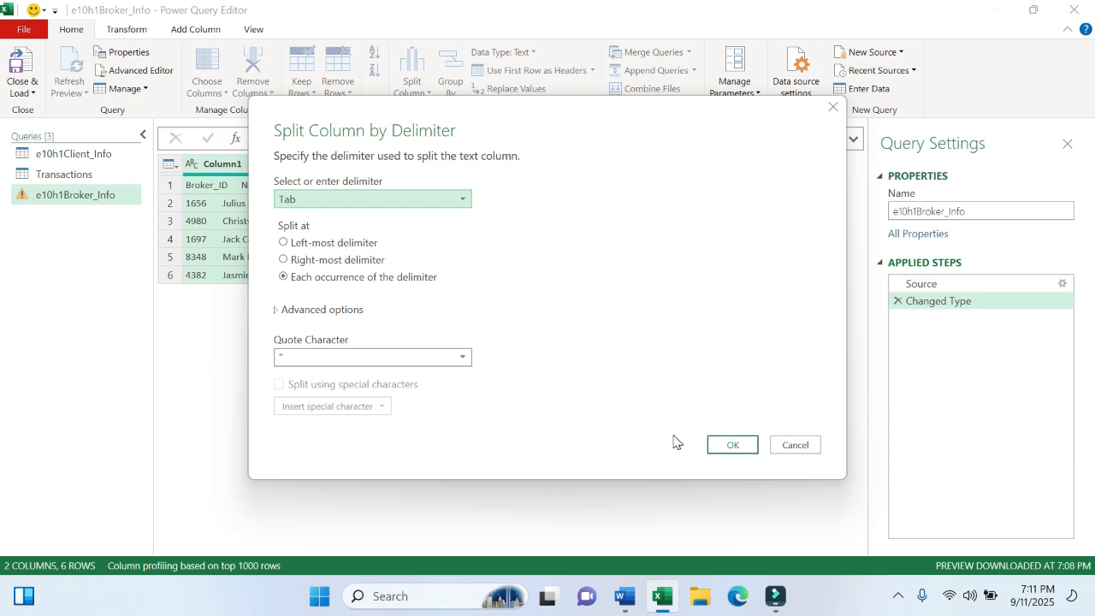
left_click(735, 446)
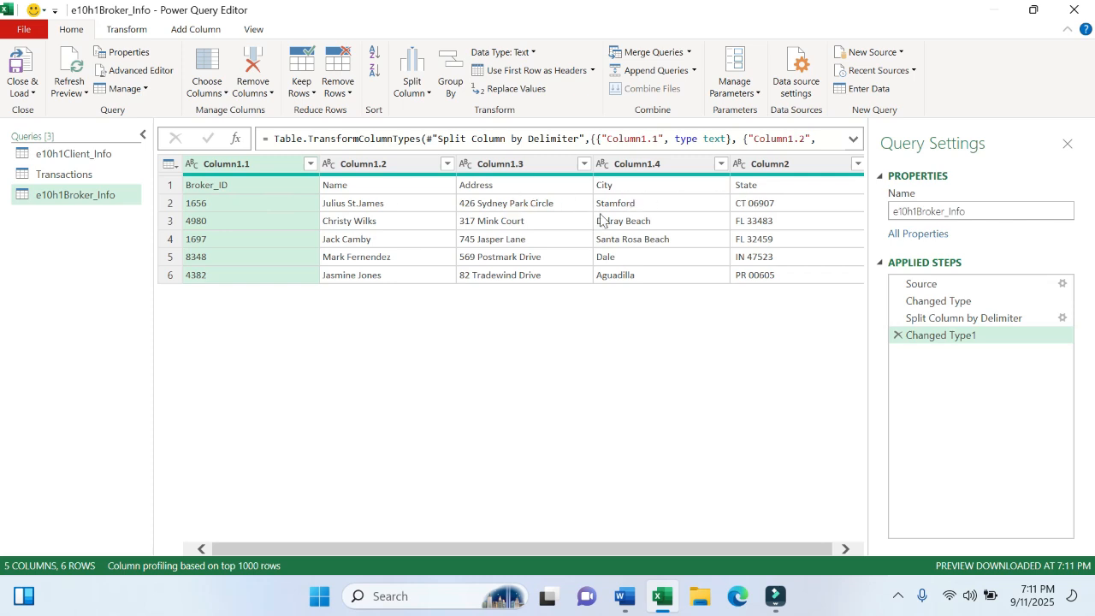
left_click(380, 187)
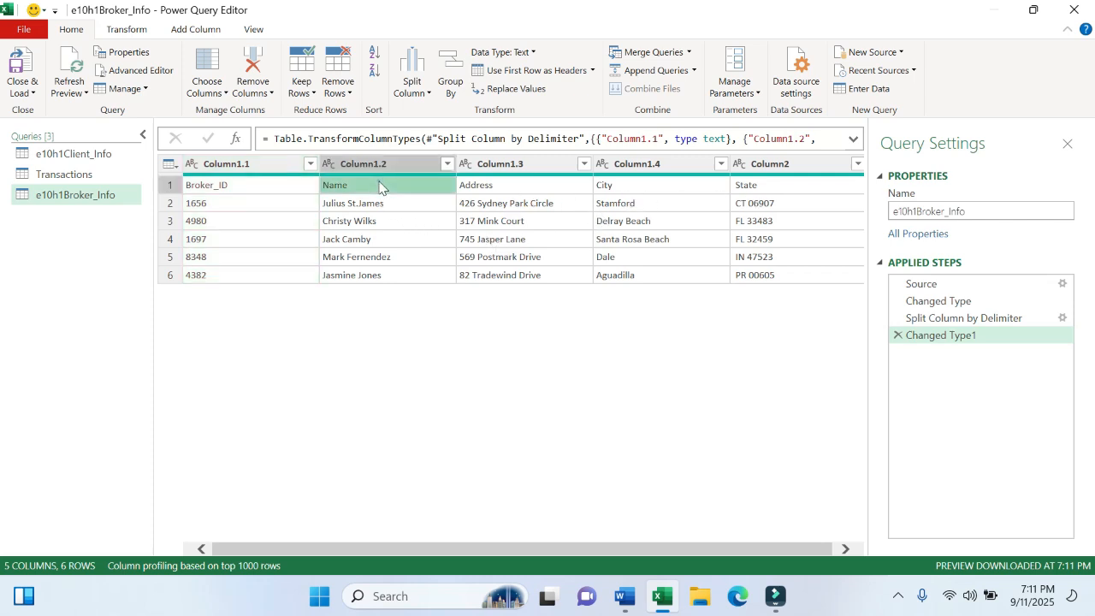
left_click(377, 164)
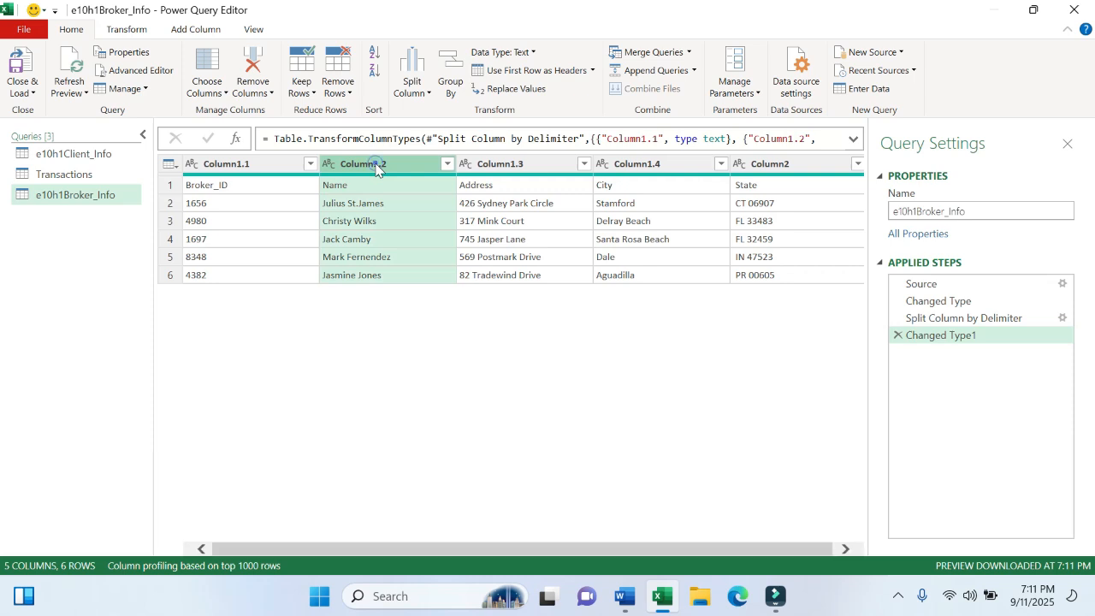
Switch to the Word instructions and highlight "Split the Name column using Space as the delimiter" and "Use Tab as" in yellow.
left_click(623, 599)
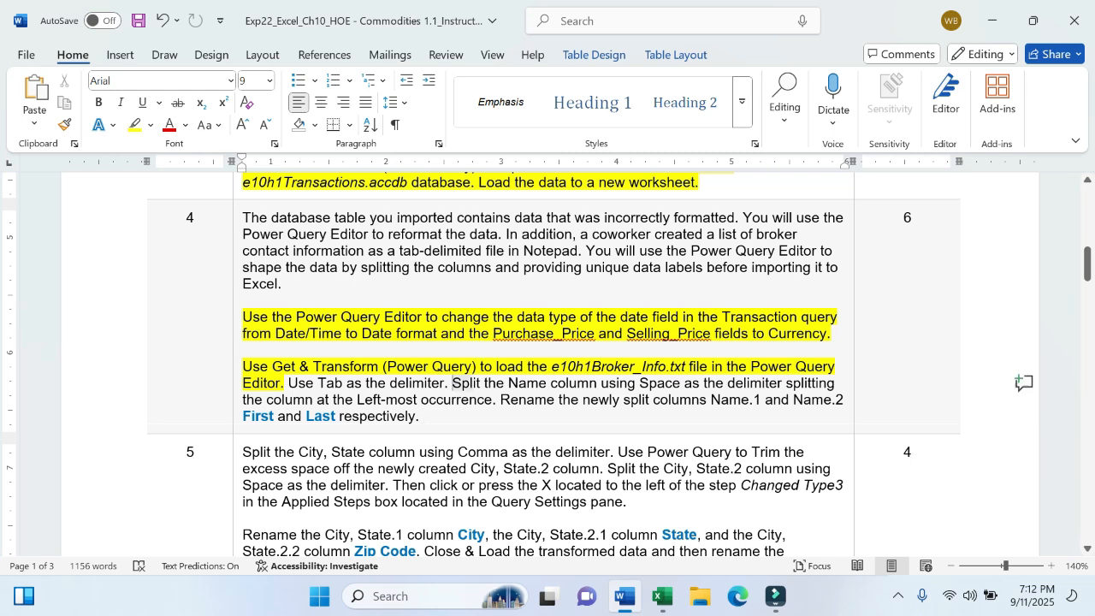
left_click_drag(452, 383, 784, 385)
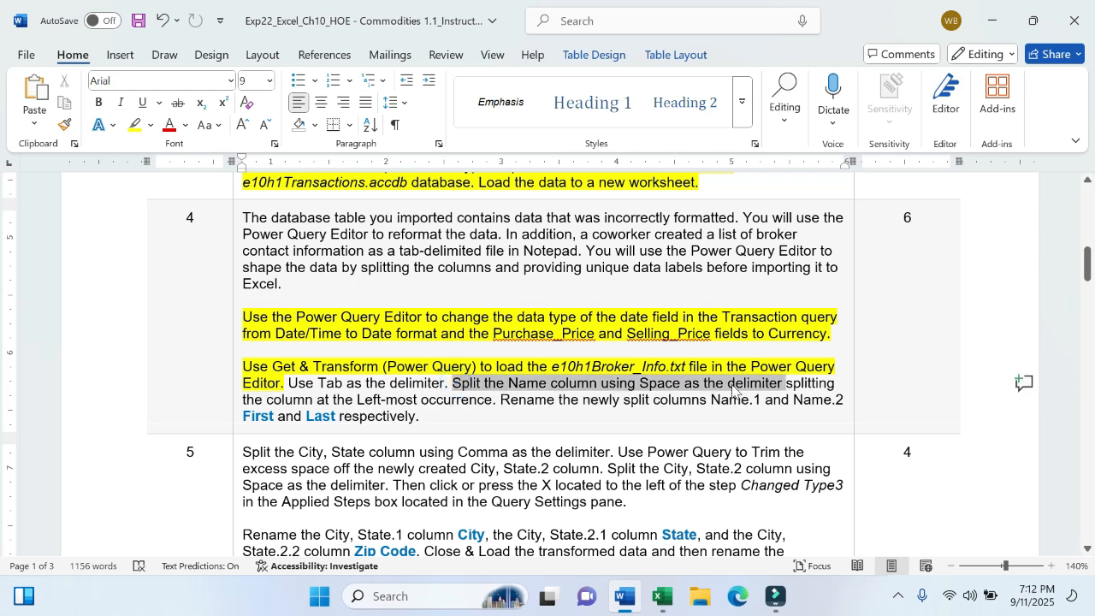
left_click(805, 359)
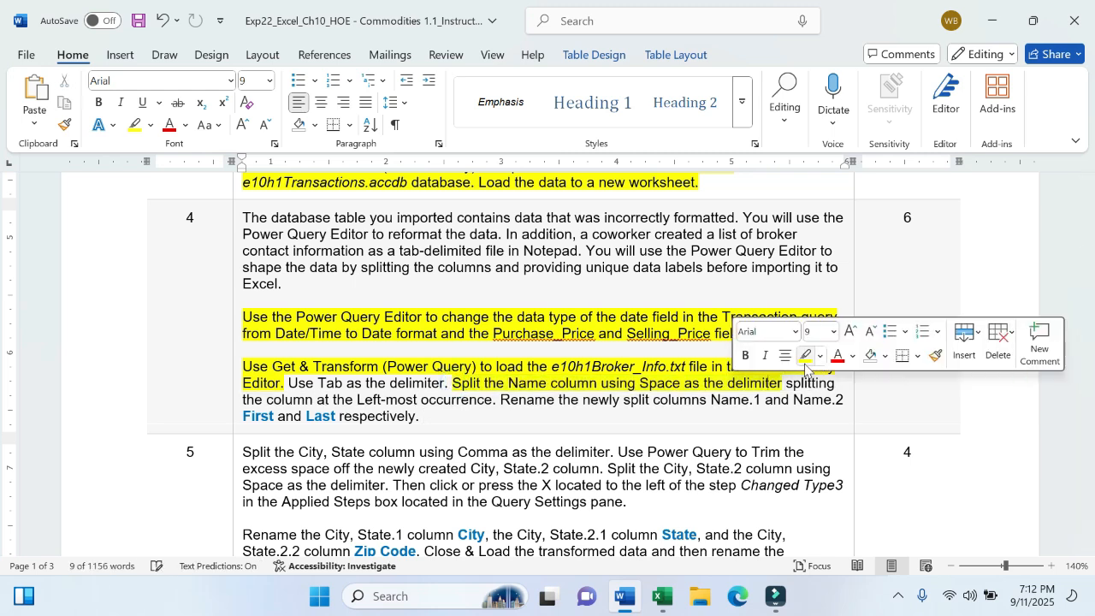
left_click_drag(289, 383, 356, 387)
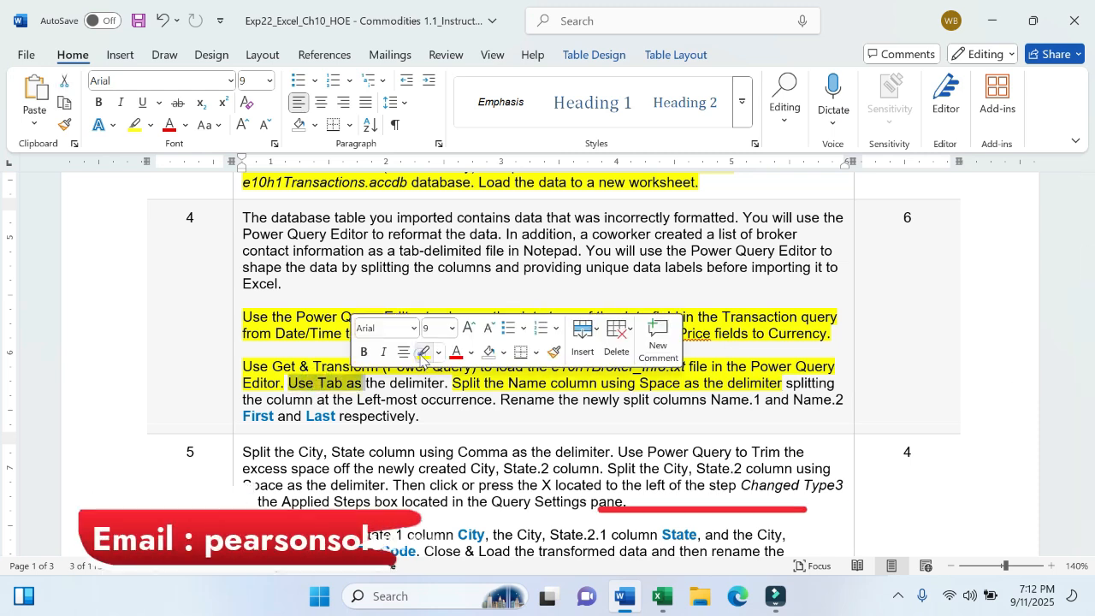
Split Column1.2 of the e10h1Broker_Info query by Space at the left-most delimiter, checking the split option against step 4 in Word.
left_click(424, 352)
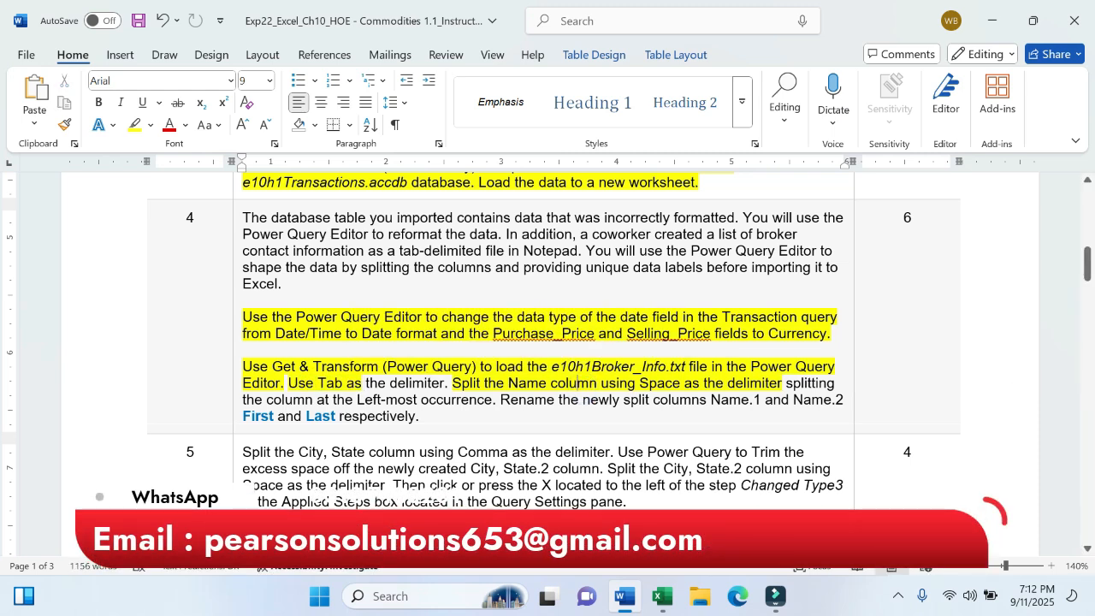
left_click(664, 602)
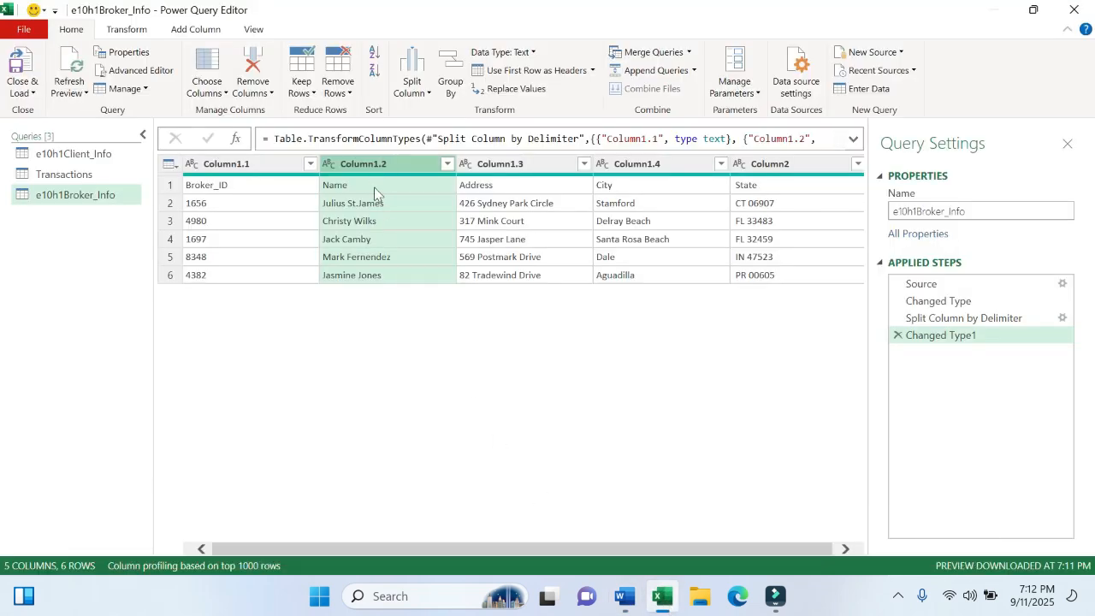
left_click(421, 92)
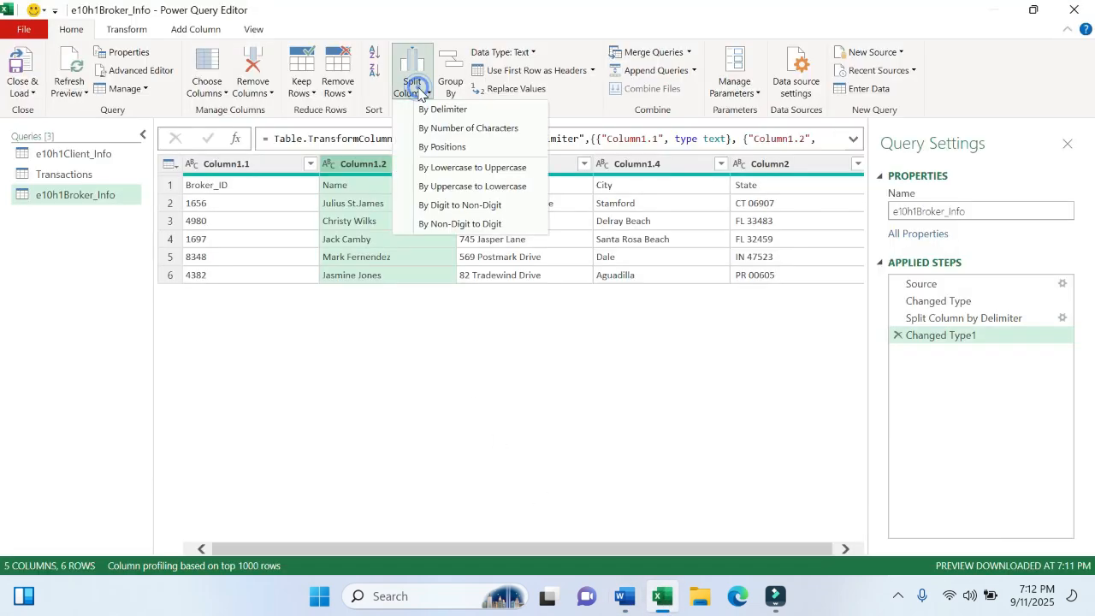
left_click(438, 110)
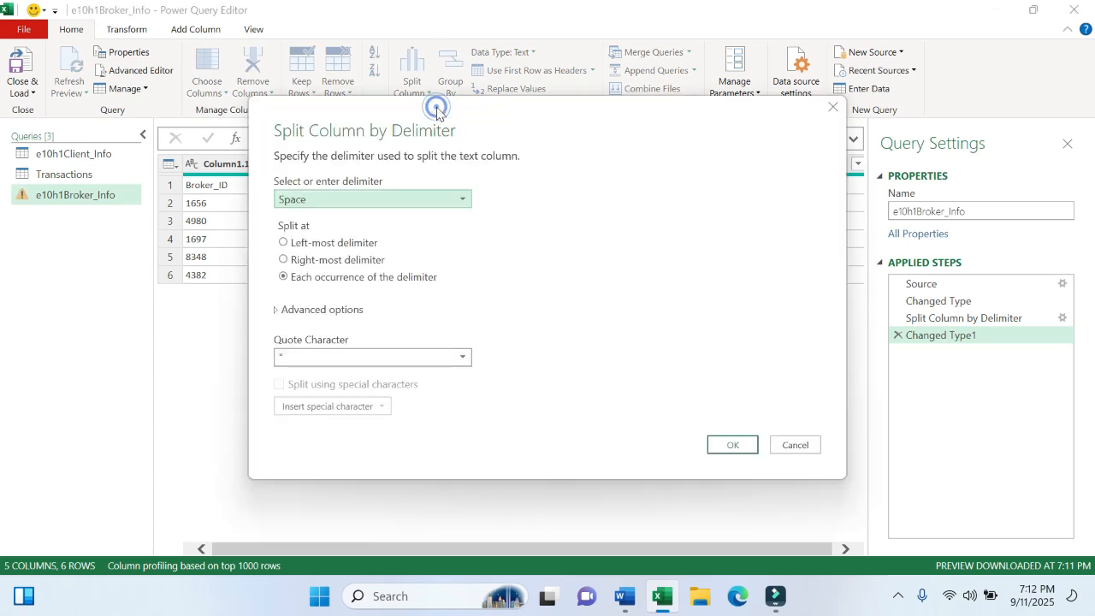
left_click(461, 201)
left_click(458, 201)
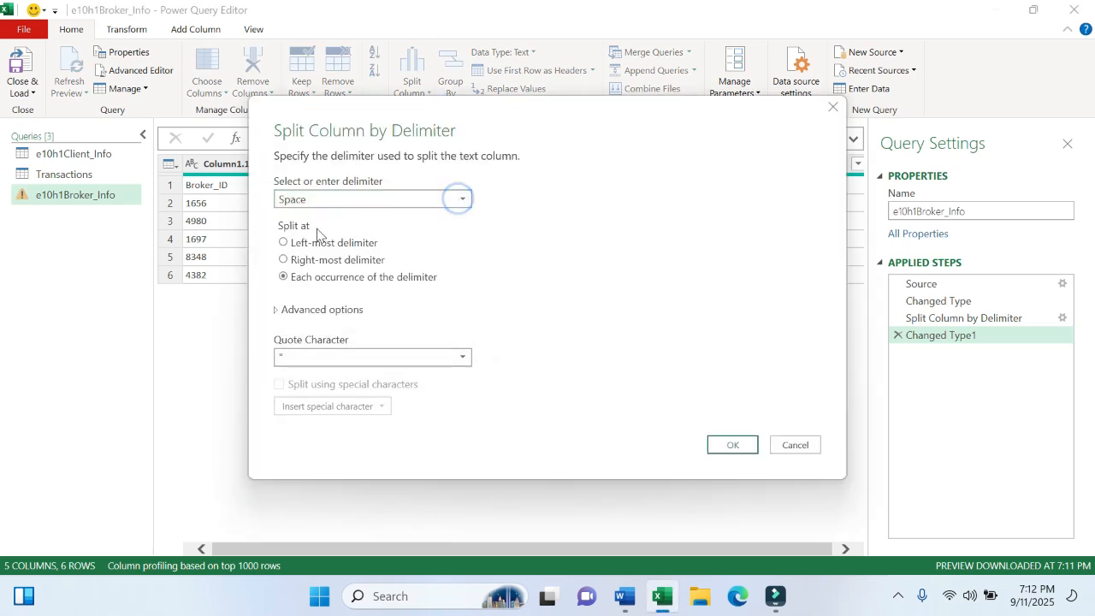
left_click(309, 249)
left_click(624, 599)
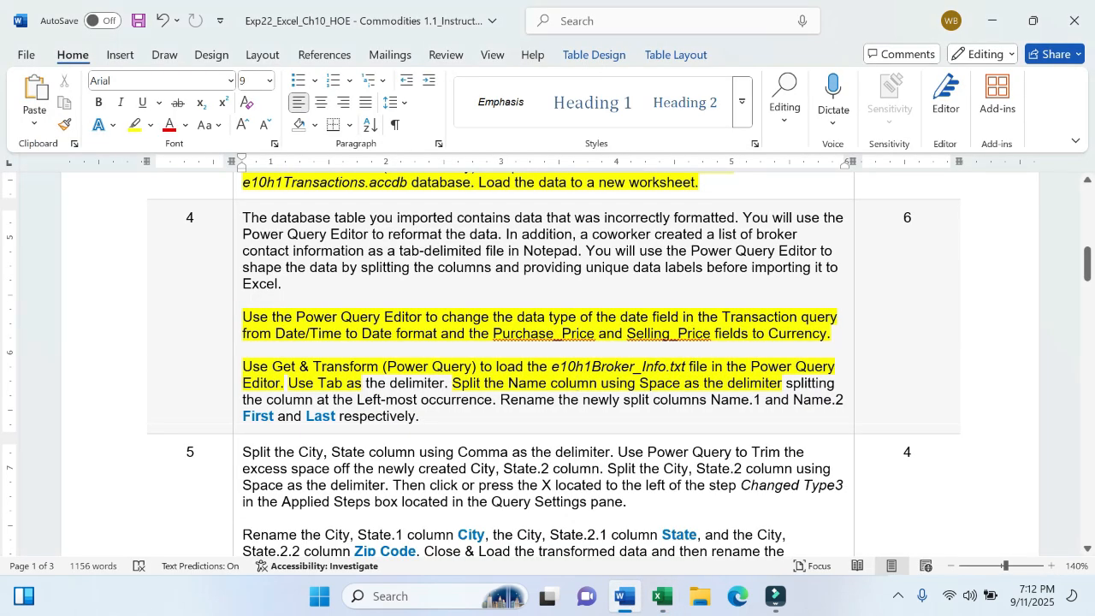
left_click(662, 596)
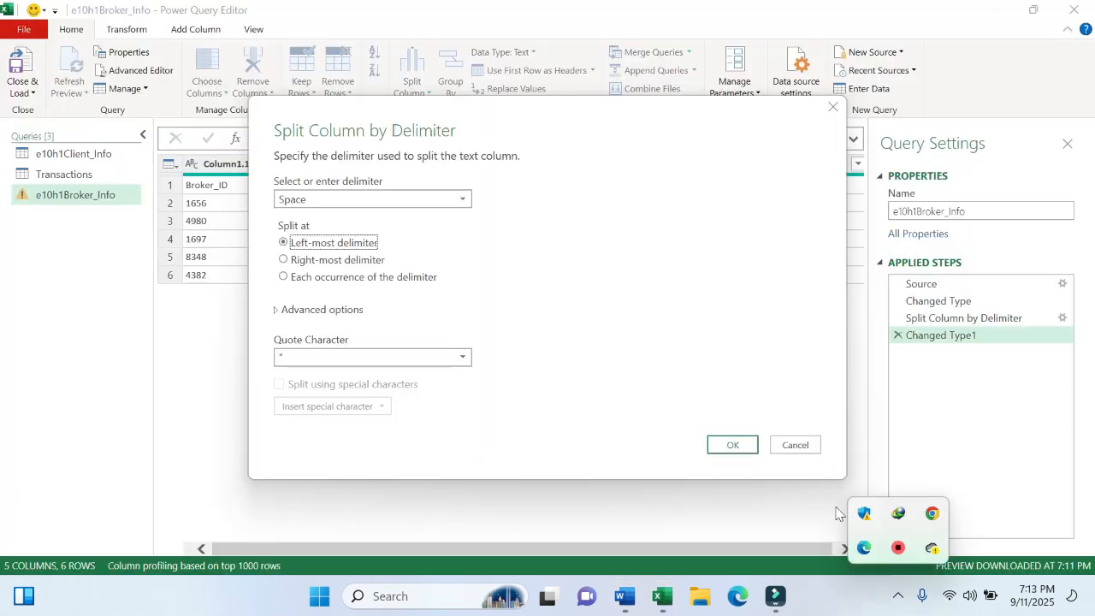
left_click(728, 445)
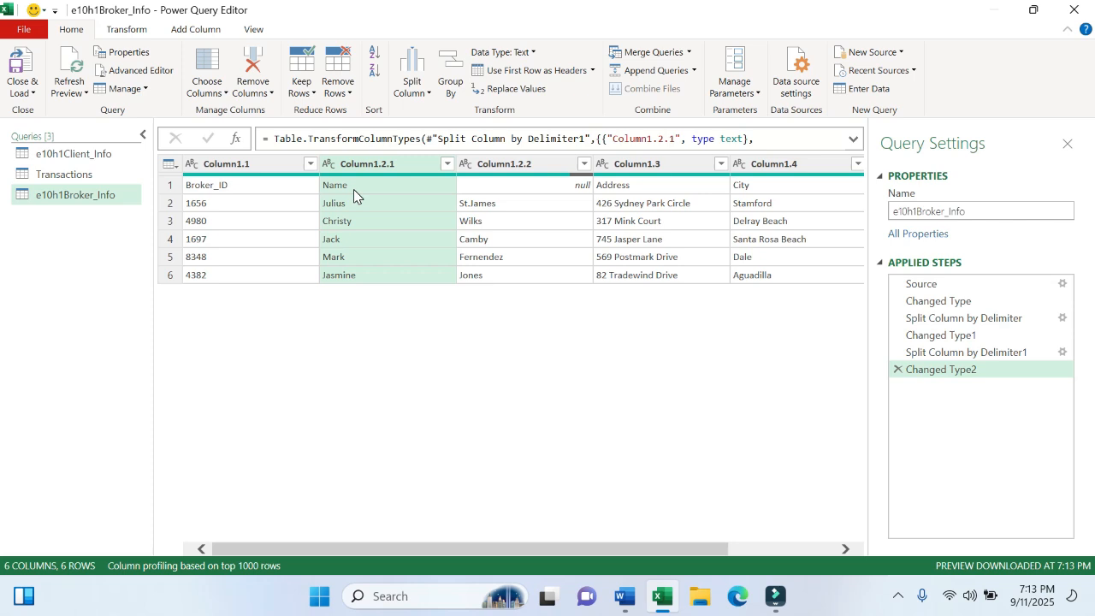
Inspect the first-row cells of the two split name columns and recheck the renaming instruction in the Word document.
left_click(505, 185)
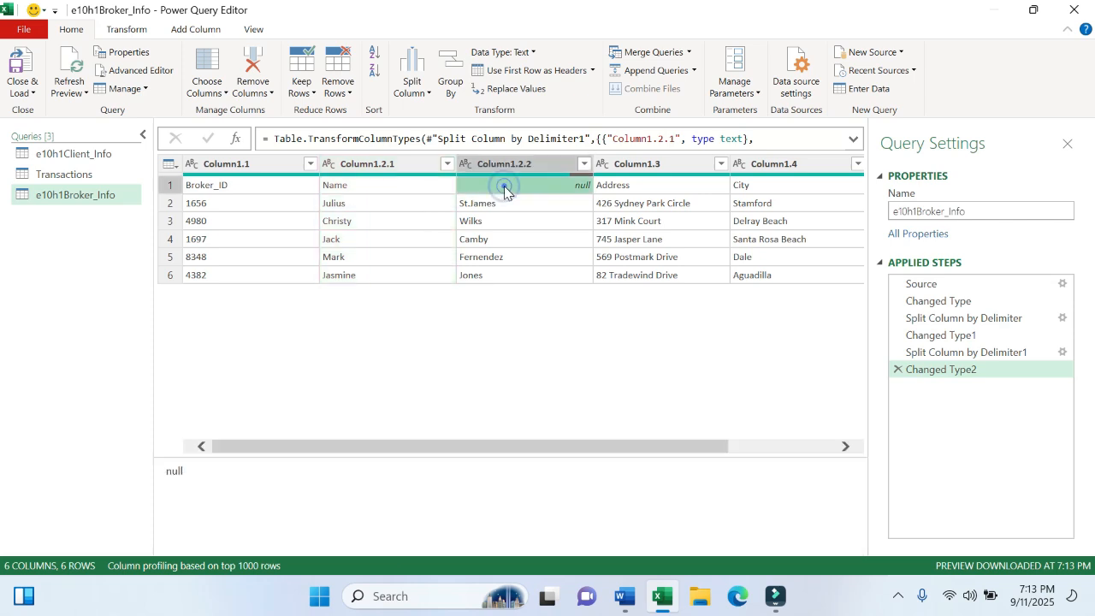
left_click(390, 188)
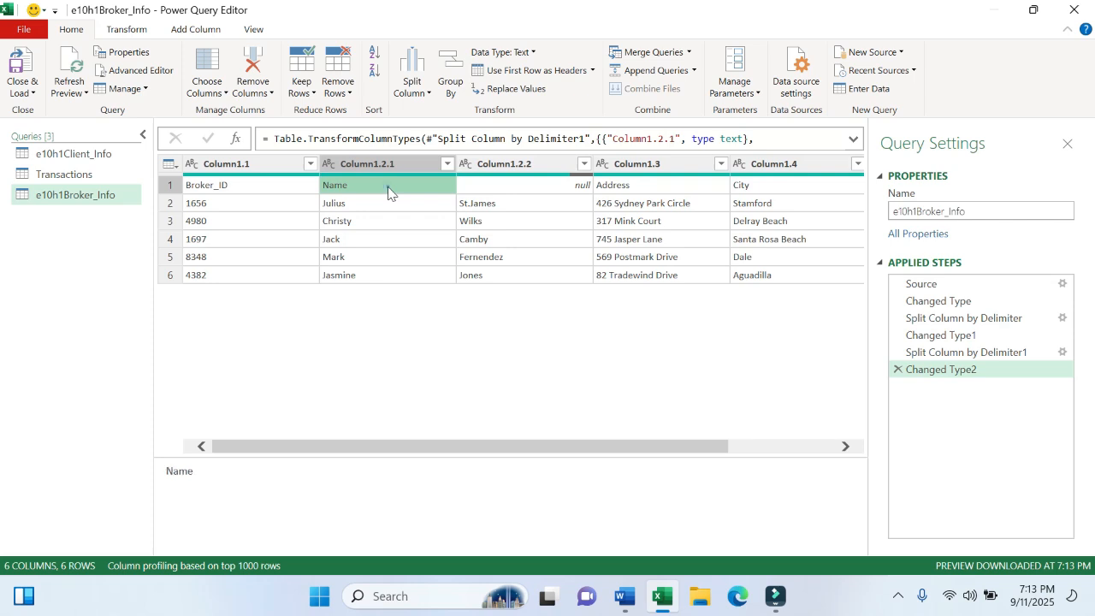
left_click(510, 185)
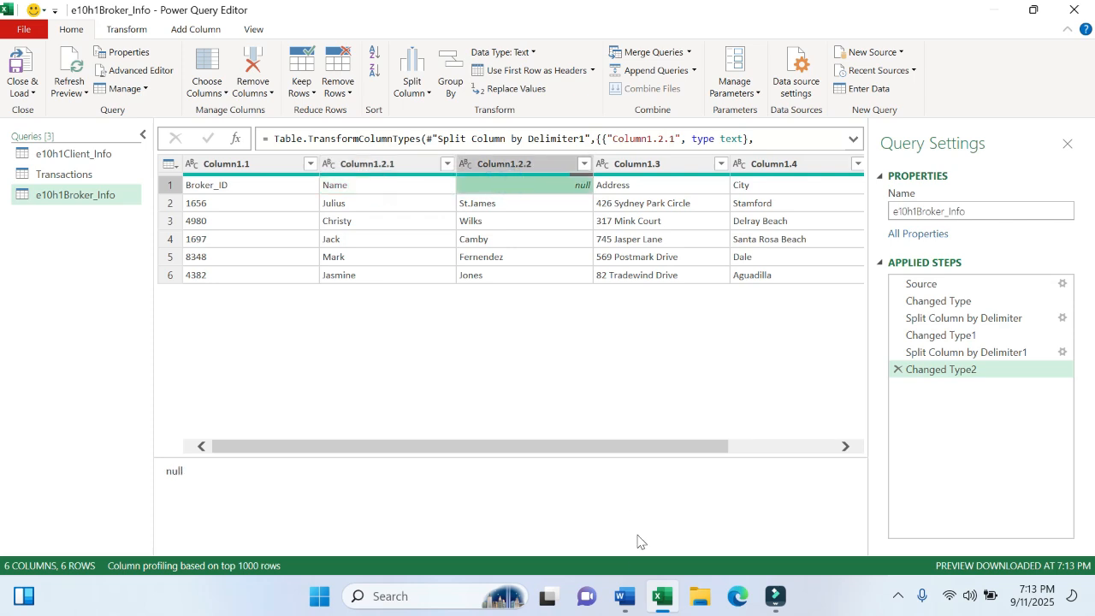
left_click(626, 591)
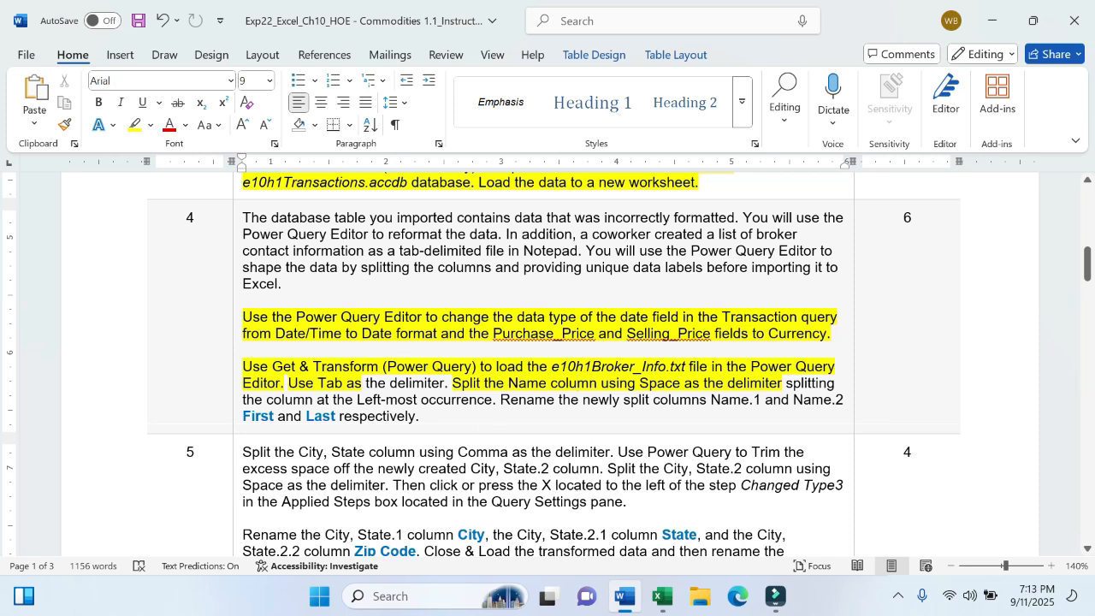
left_click(662, 597)
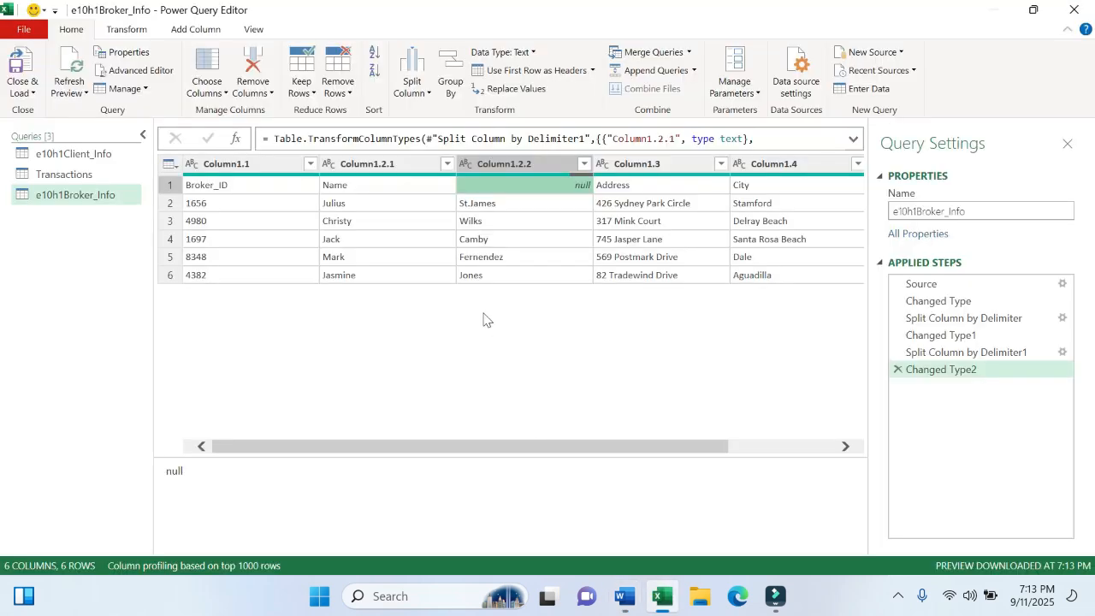
left_click(357, 188)
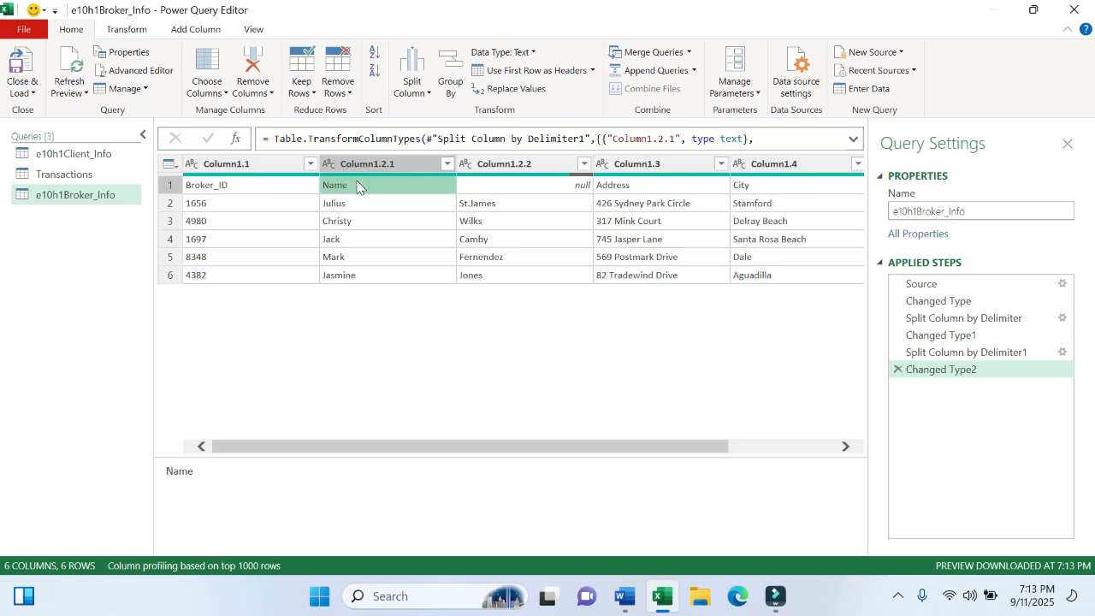
left_click(358, 186)
right_click(349, 186)
key("Escape")
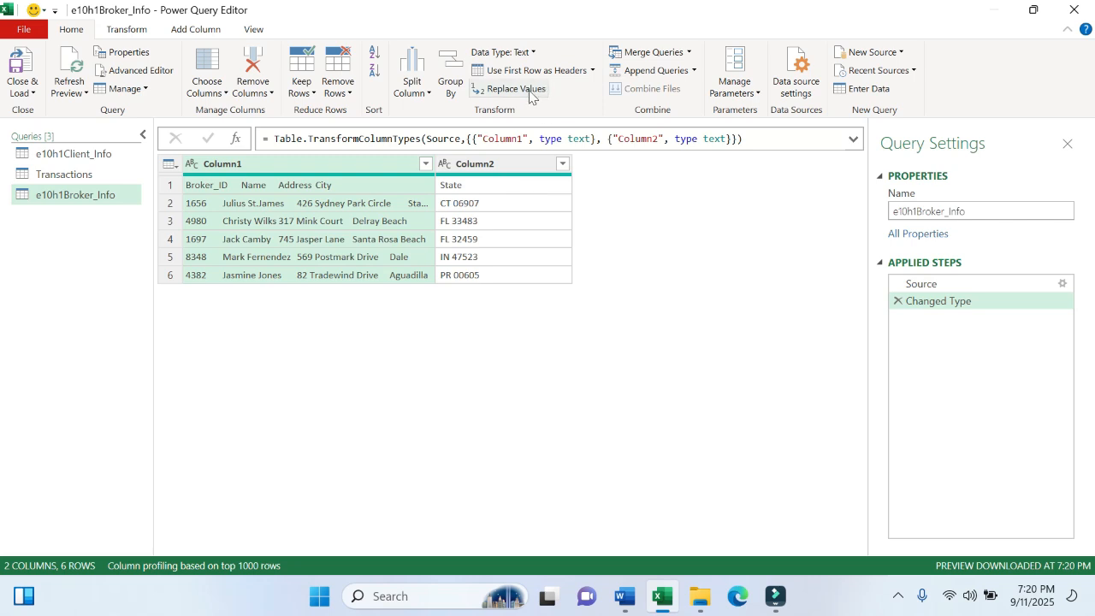
Try promoting the first row to headers before splitting the combined Broker_ID Name Address City column at each Tab delimiter.
left_click(592, 72)
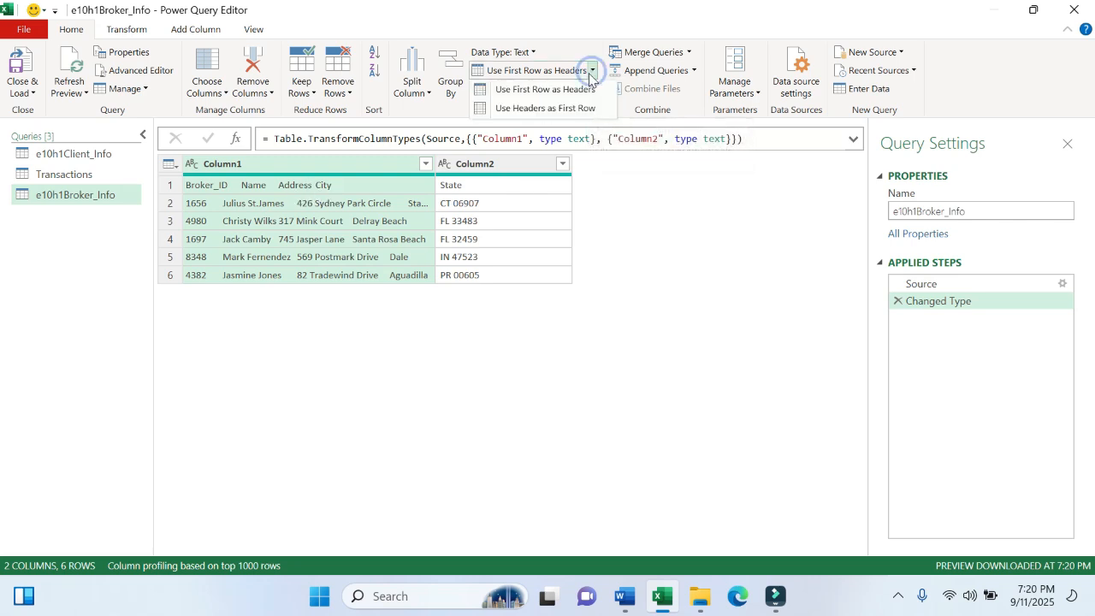
left_click(525, 91)
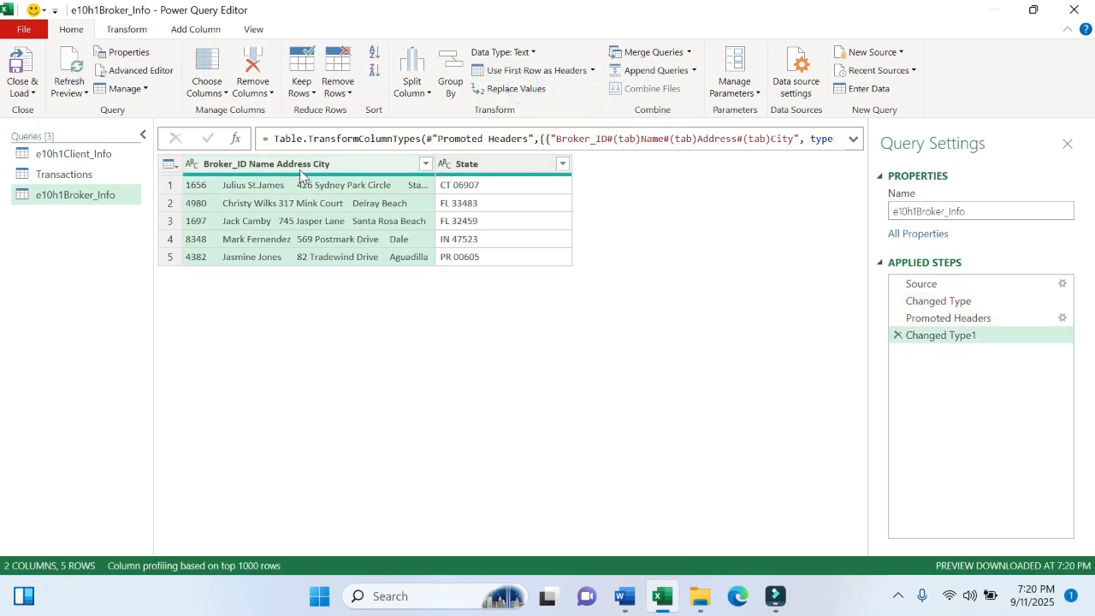
left_click(412, 85)
left_click(441, 109)
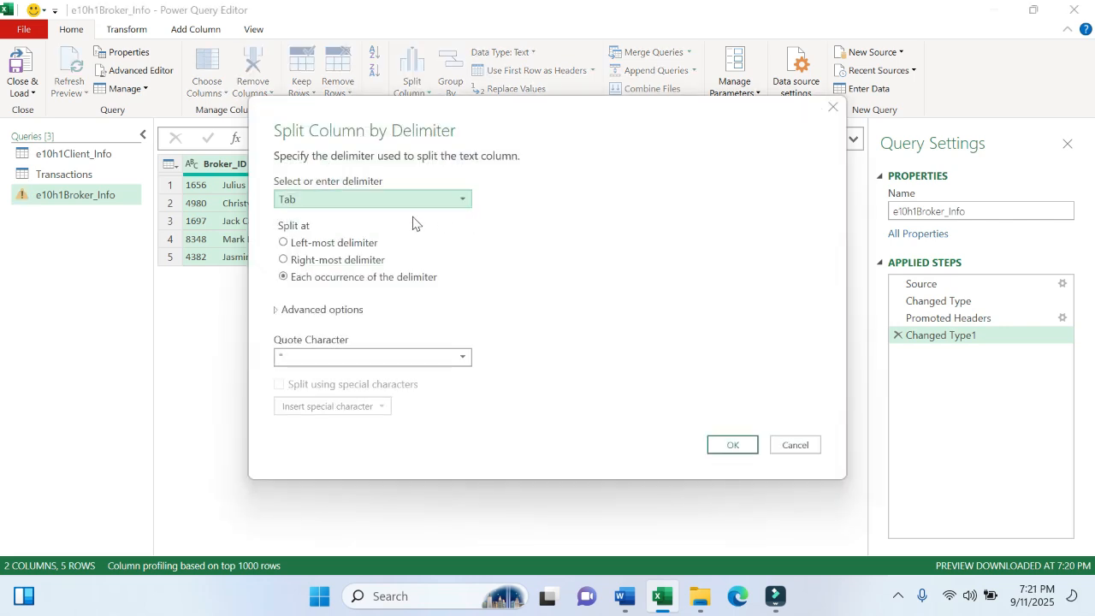
left_click(732, 444)
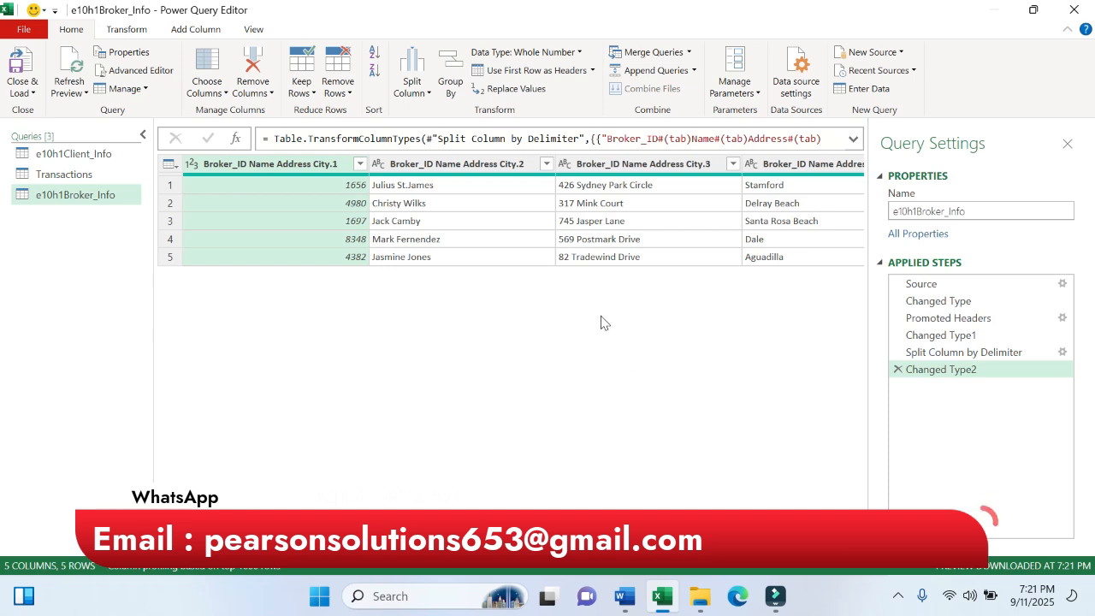
Delete the applied steps Changed Type2, Split Column by Delimiter, Changed Type1 and Promoted Headers from the e10h1Broker_Info query.
left_click(898, 370)
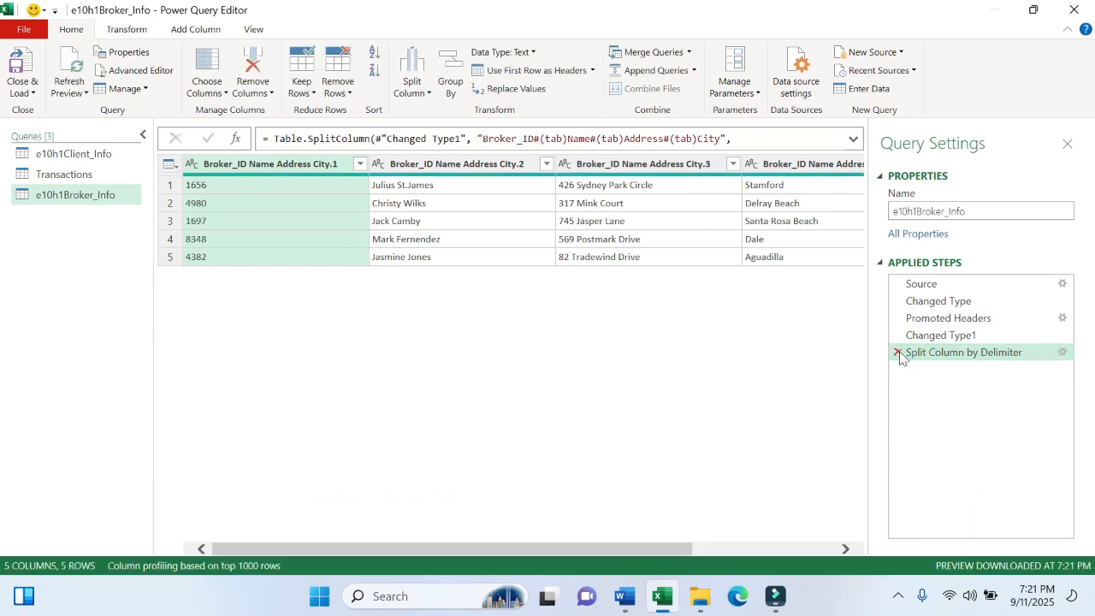
left_click(898, 353)
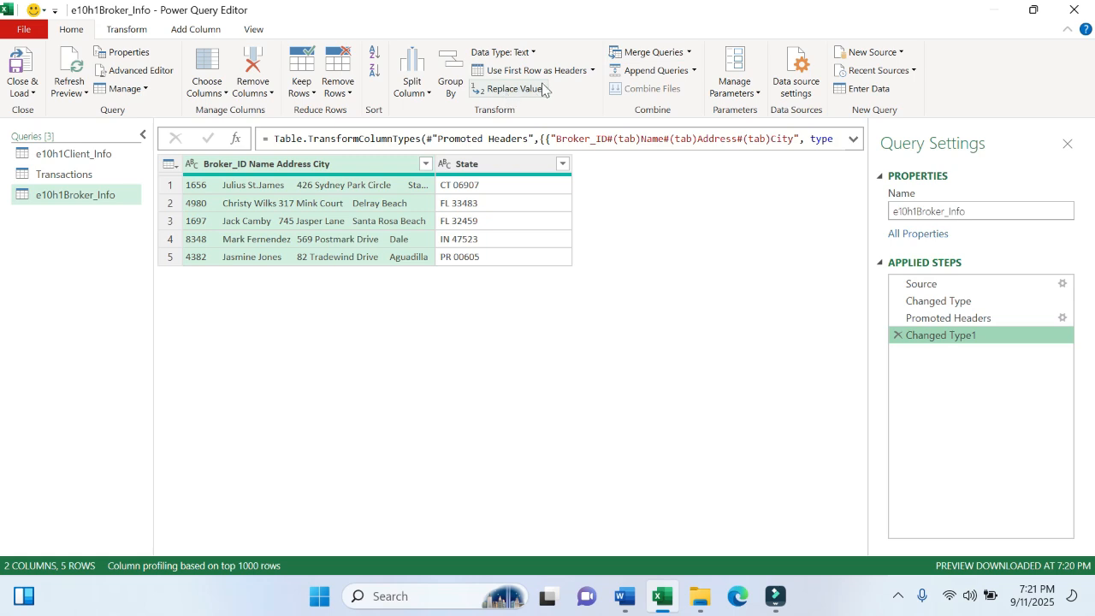
left_click_drag(923, 336, 898, 337)
left_click(898, 336)
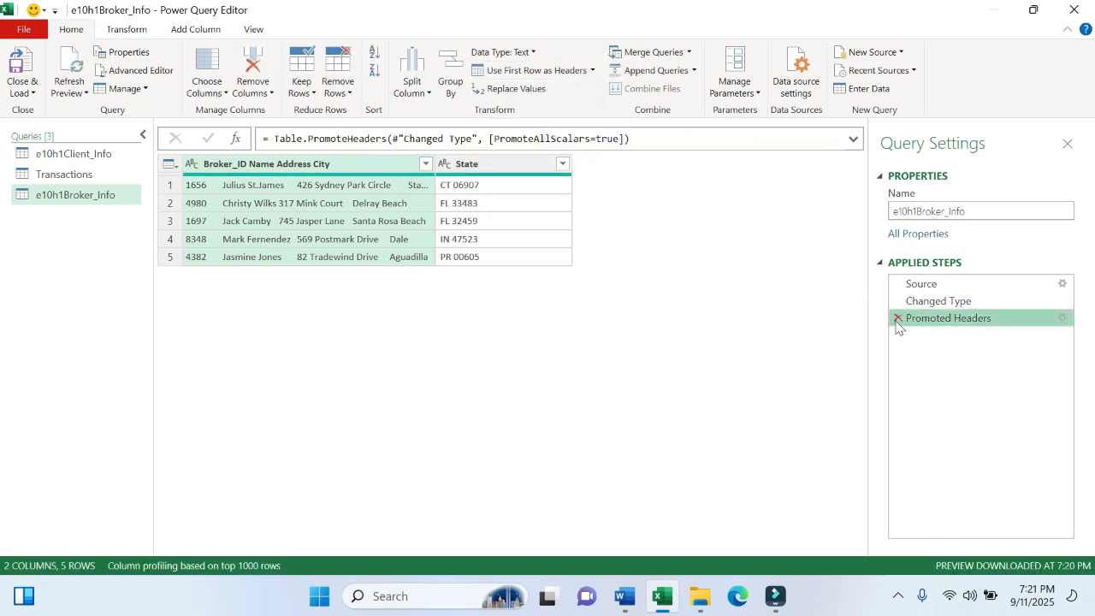
left_click(898, 318)
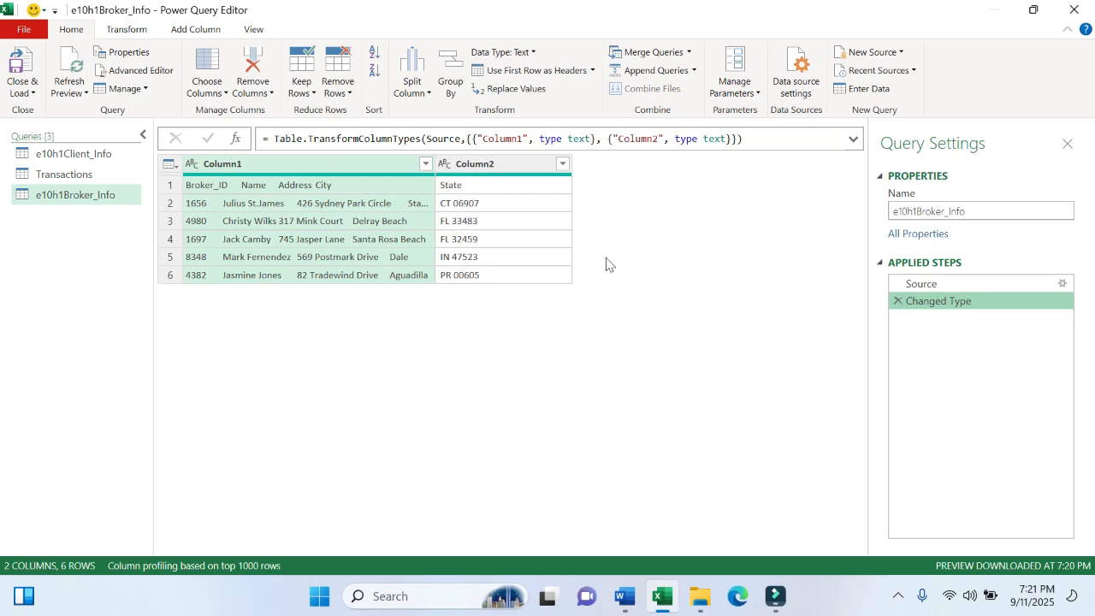
Split Column1 at each occurrence of the Tab delimiter and use the first row as the column headers.
left_click(423, 89)
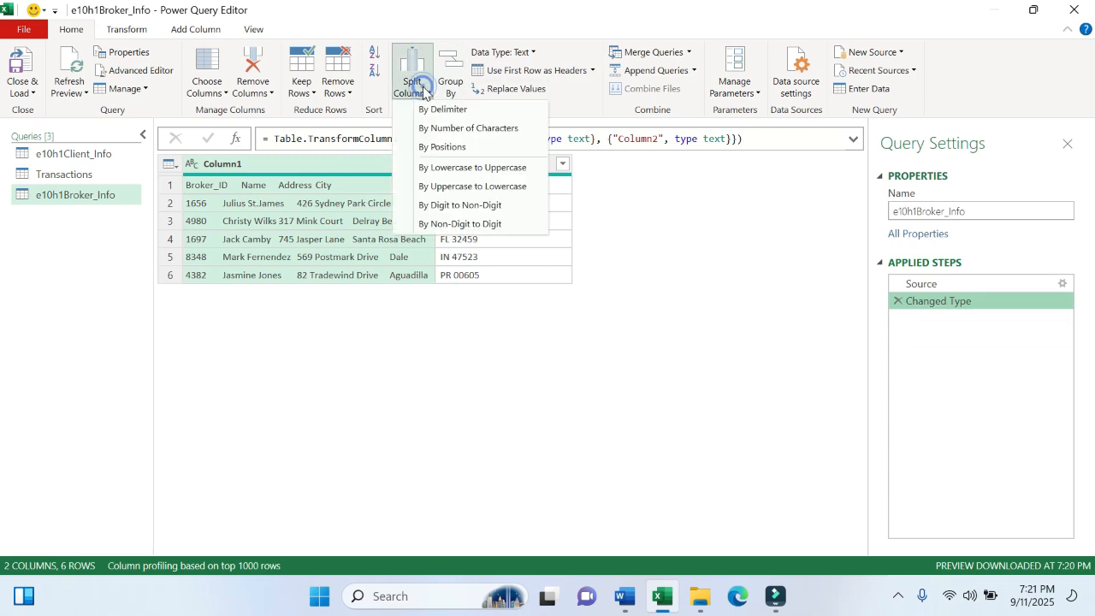
left_click(460, 112)
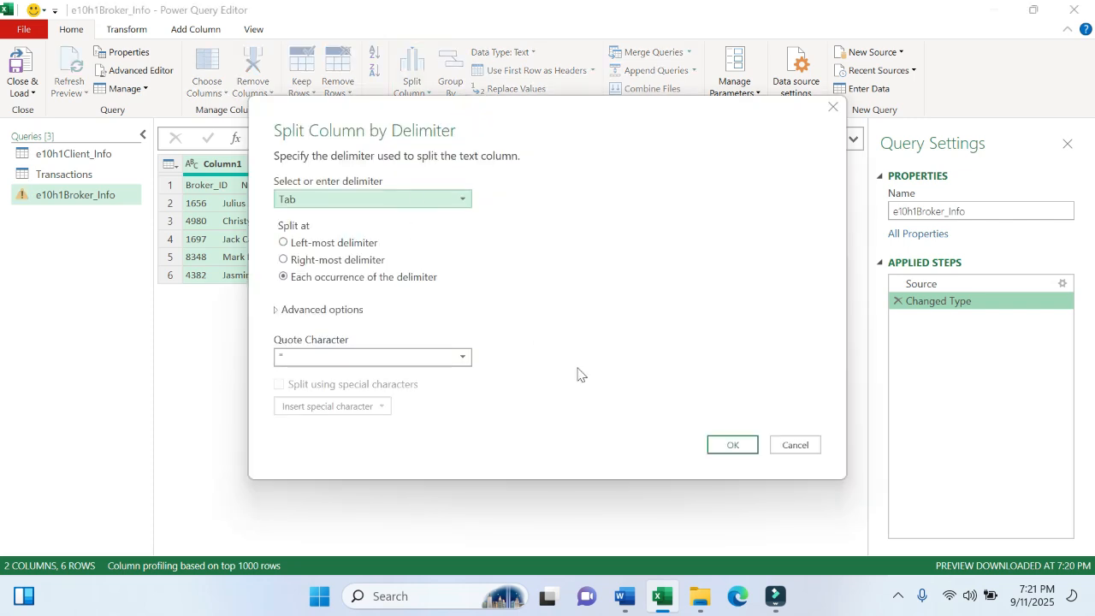
left_click(728, 446)
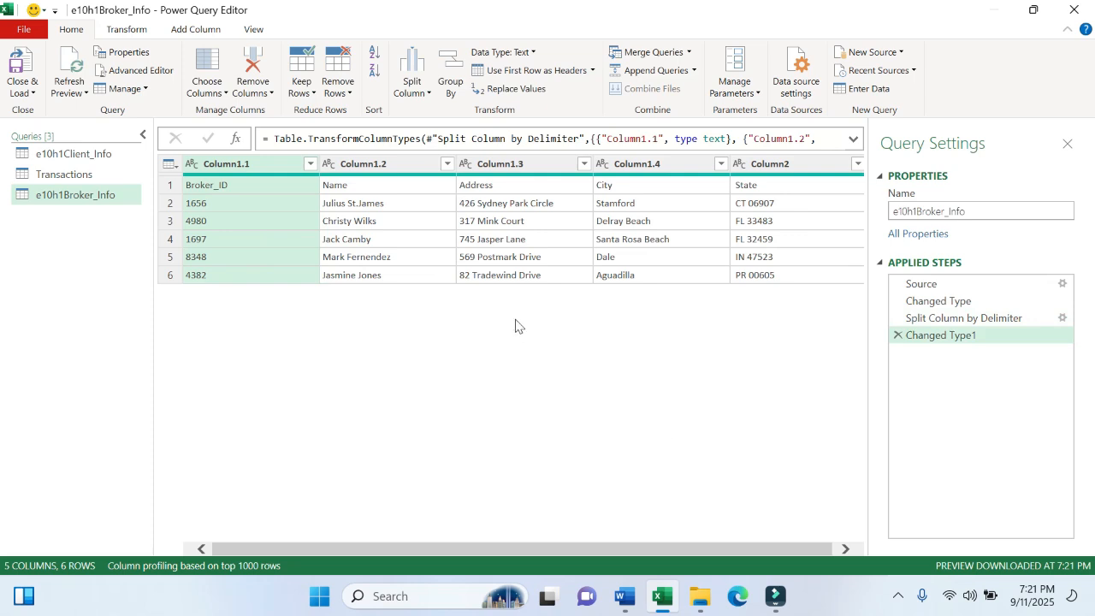
left_click(593, 70)
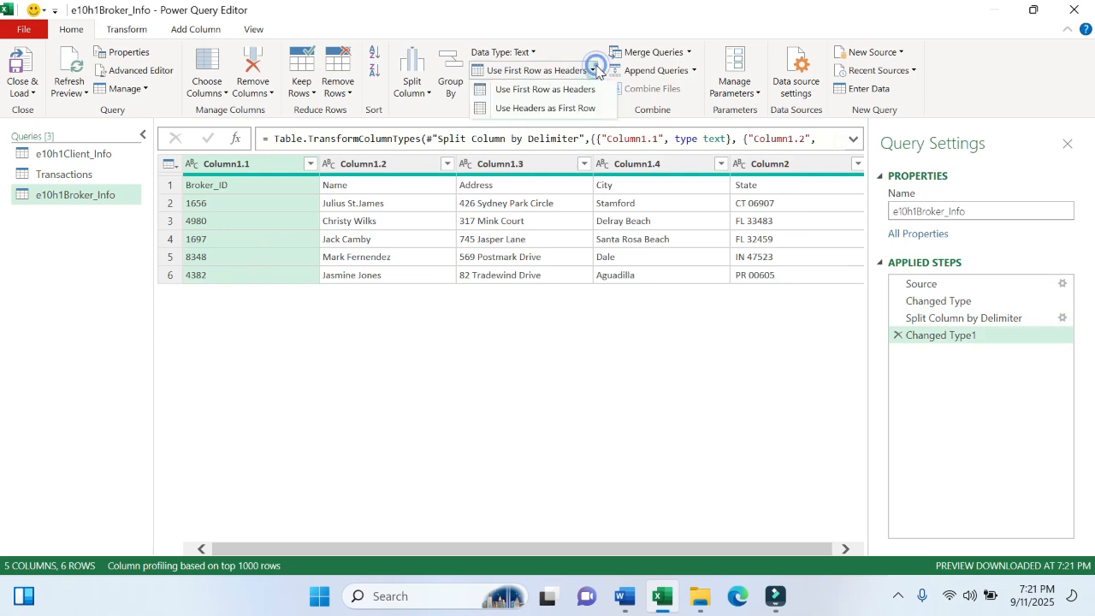
left_click(545, 89)
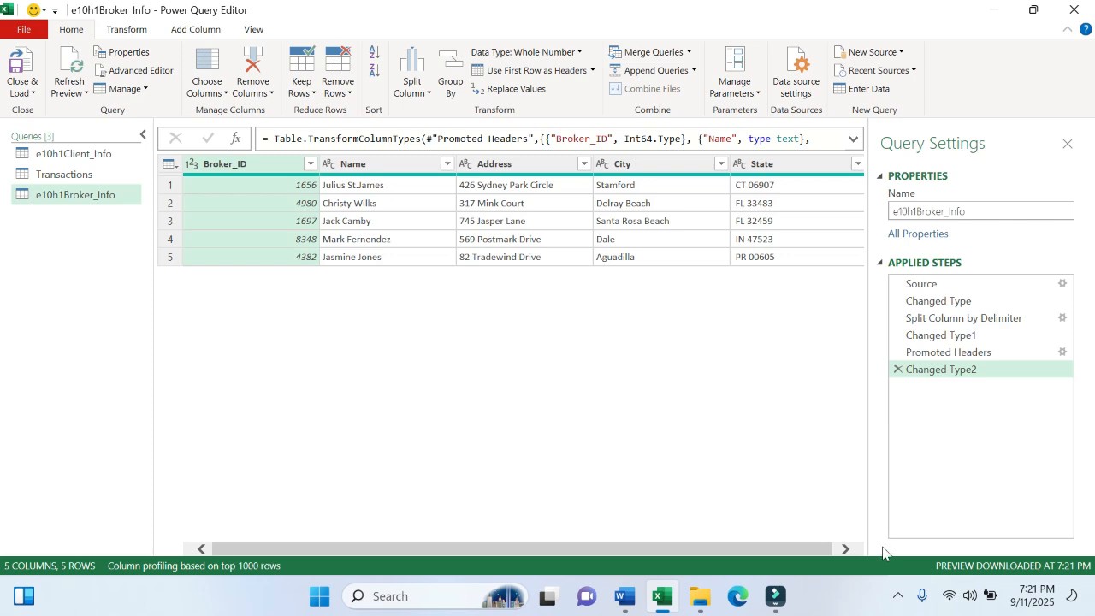
left_click(901, 602)
left_click(901, 602)
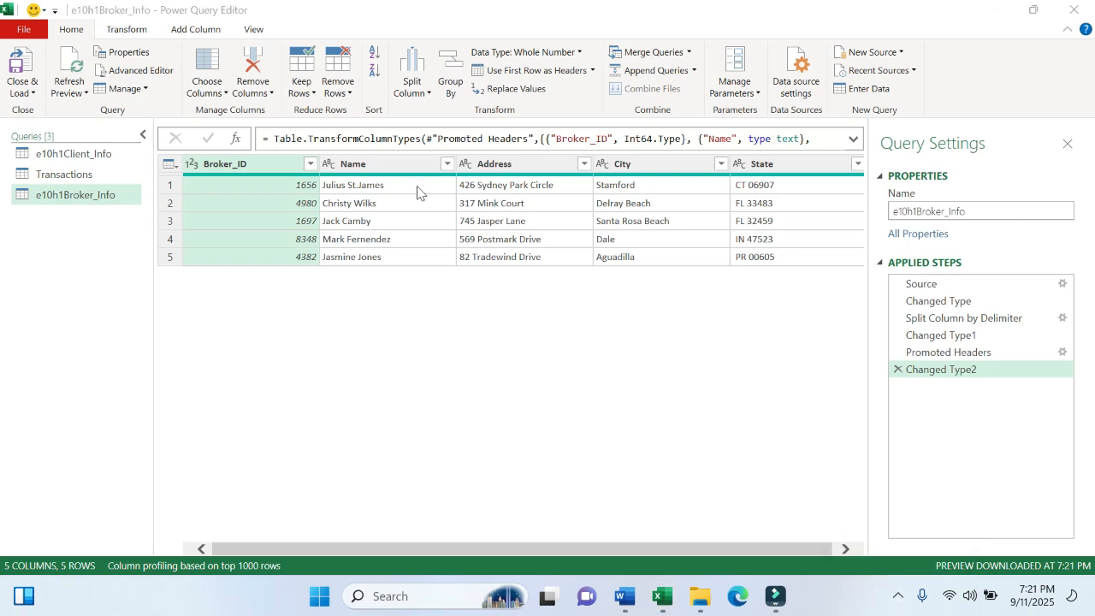
Split the Name column of the e10h1Broker_Info query using Space at the left-most delimiter.
left_click(374, 163)
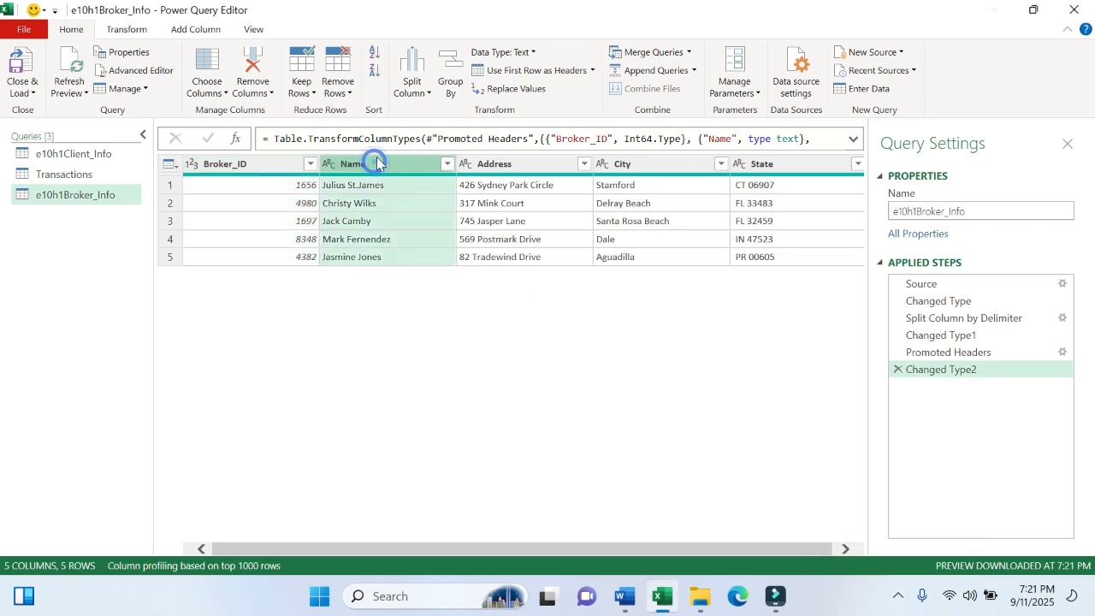
left_click(422, 98)
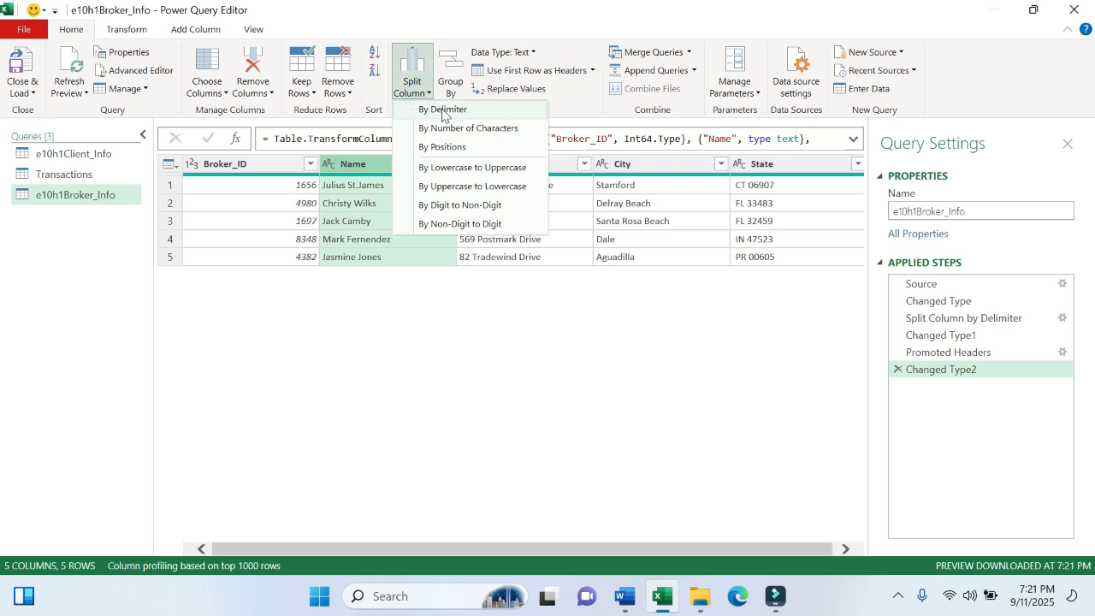
left_click(443, 109)
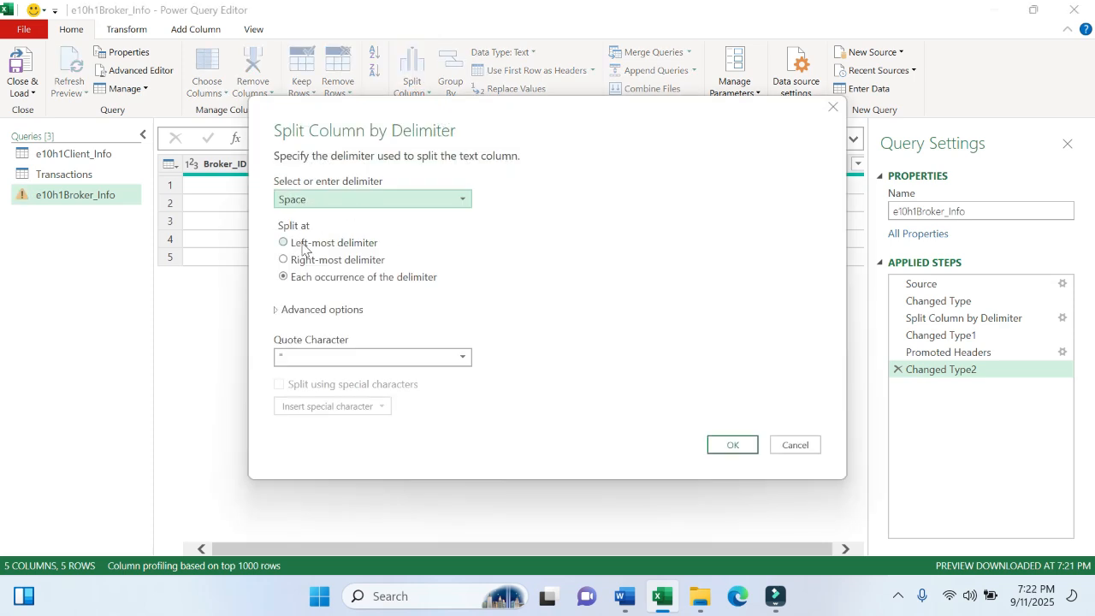
left_click(733, 445)
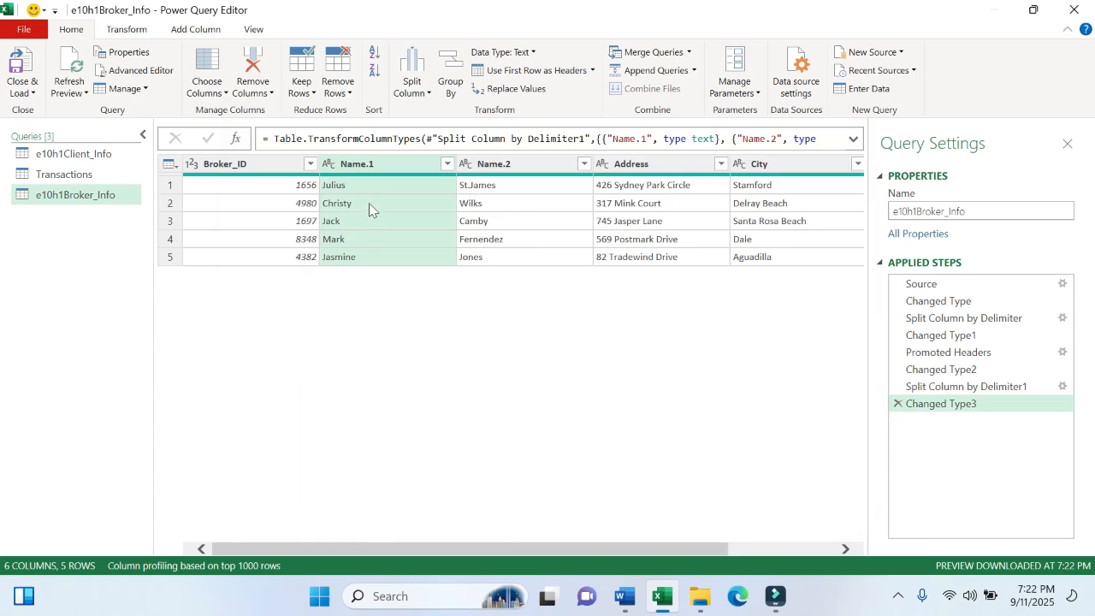
Rename the Name.1 column to First and the Name.2 column to Last in the e10h1Broker_Info query.
left_click(368, 169)
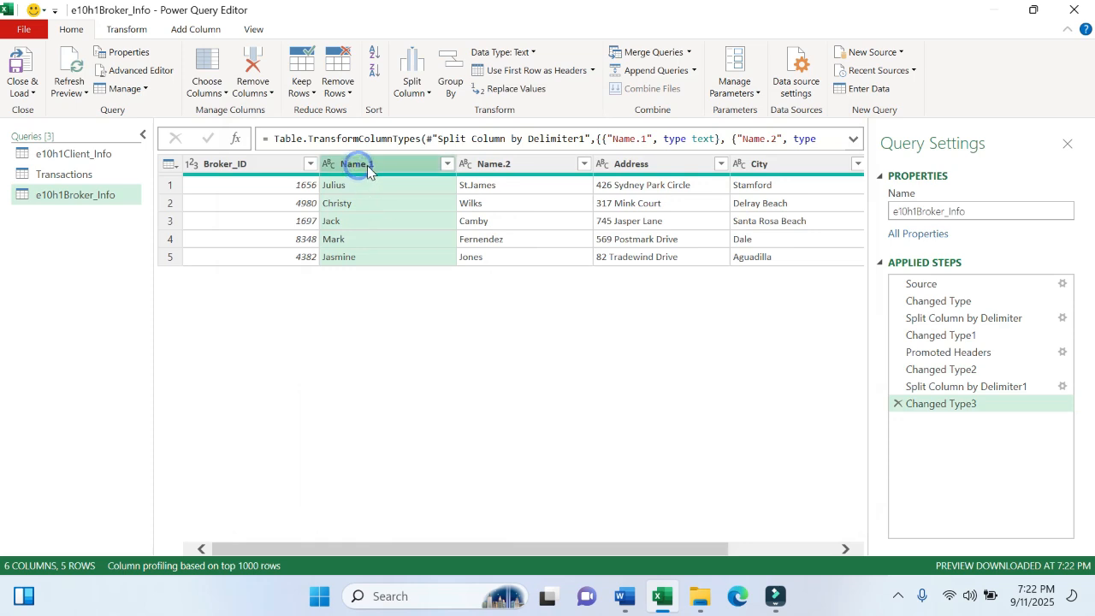
double_click(369, 167)
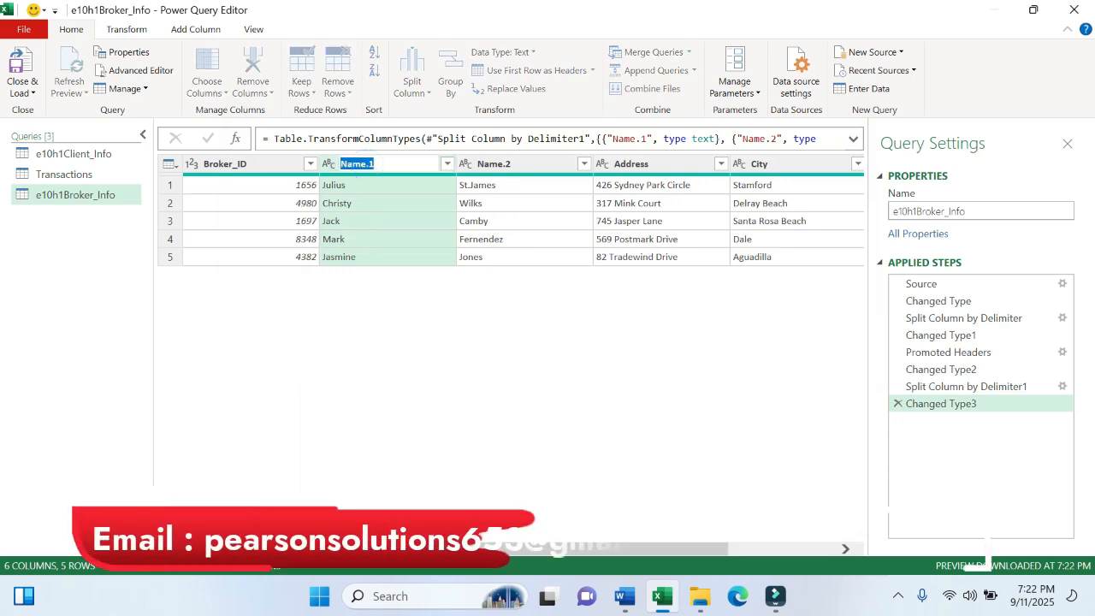
type("Fi")
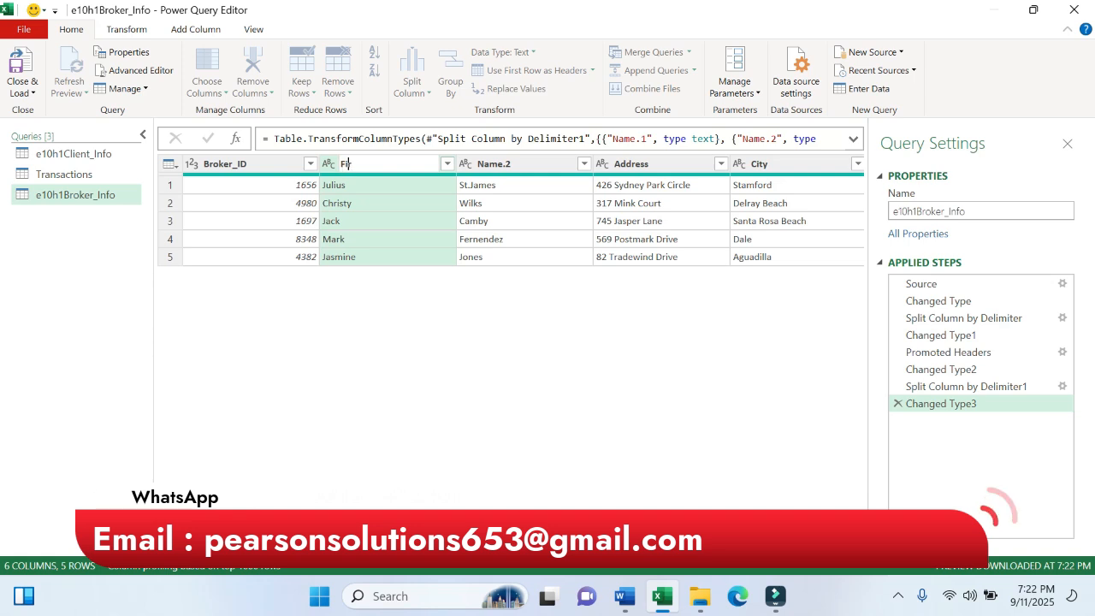
type("rst")
key("Return")
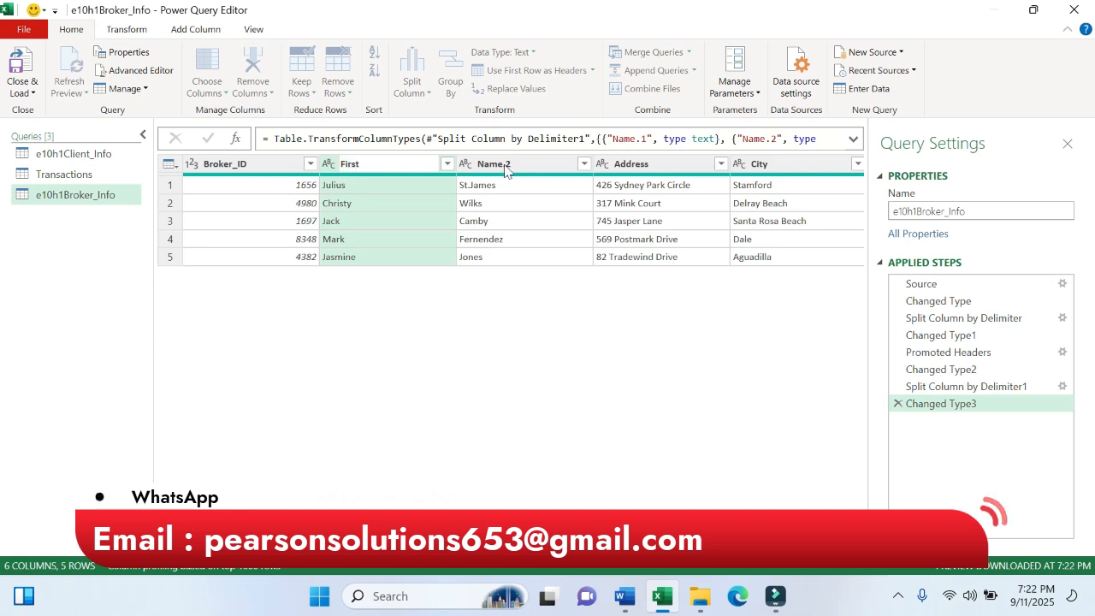
double_click(503, 165)
type("Last")
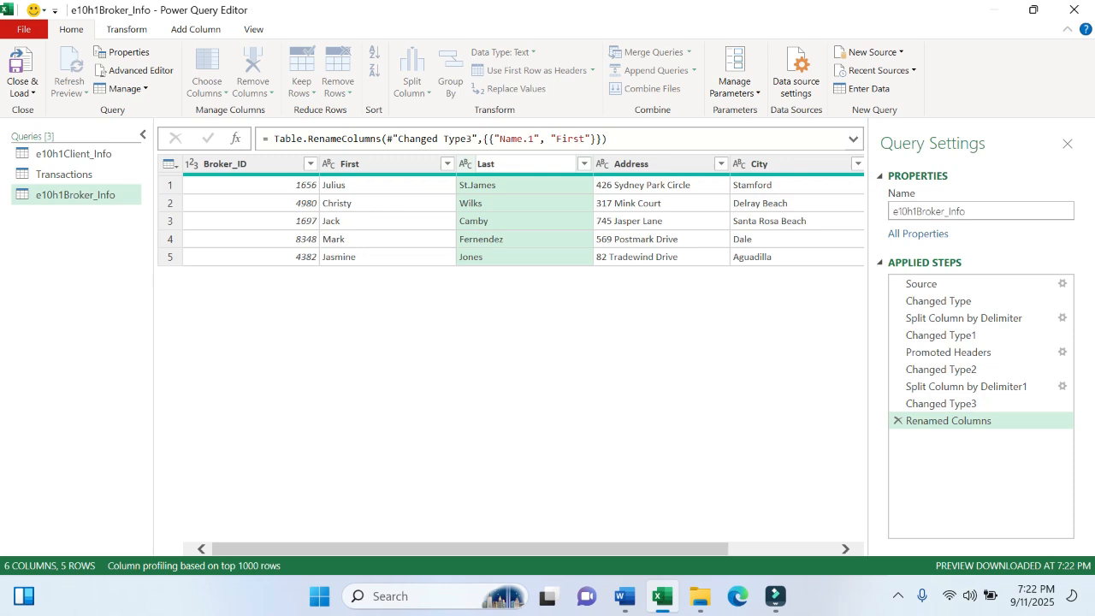
key("Return")
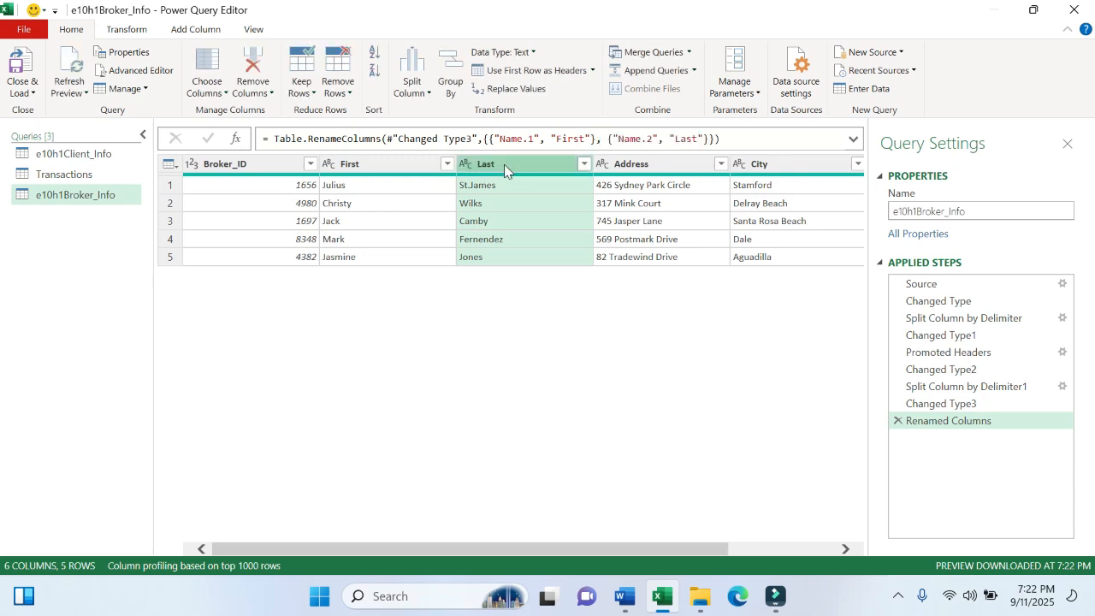
In the Word instructions, highlight "Split the City, State column using Comma as the delimiter" in step 5 in yellow.
left_click(625, 597)
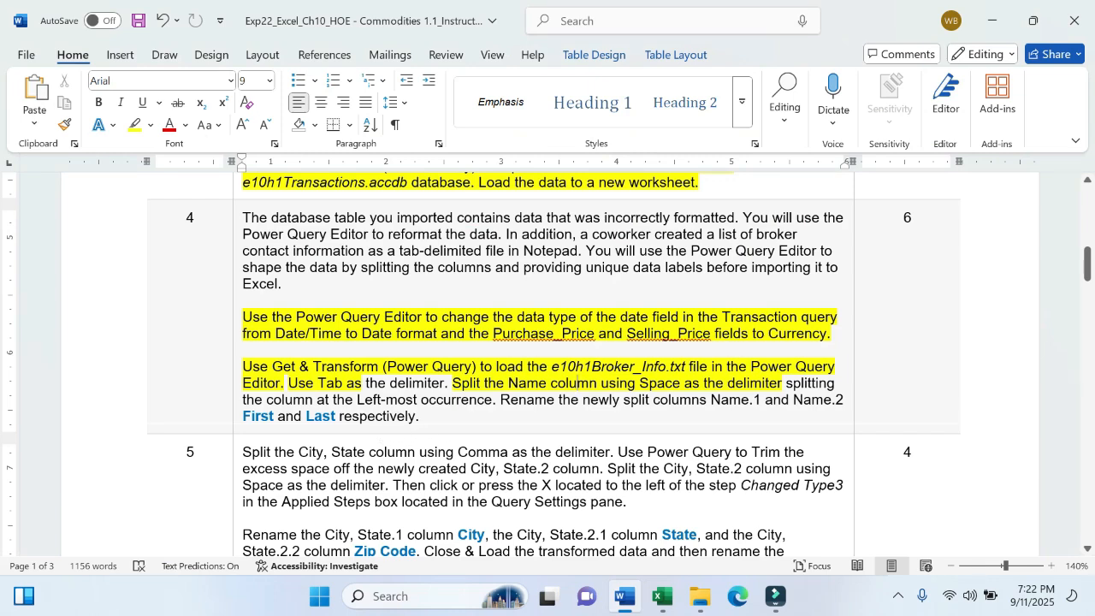
scroll(236, 376, "down", 3)
scroll(237, 377, "up", 1)
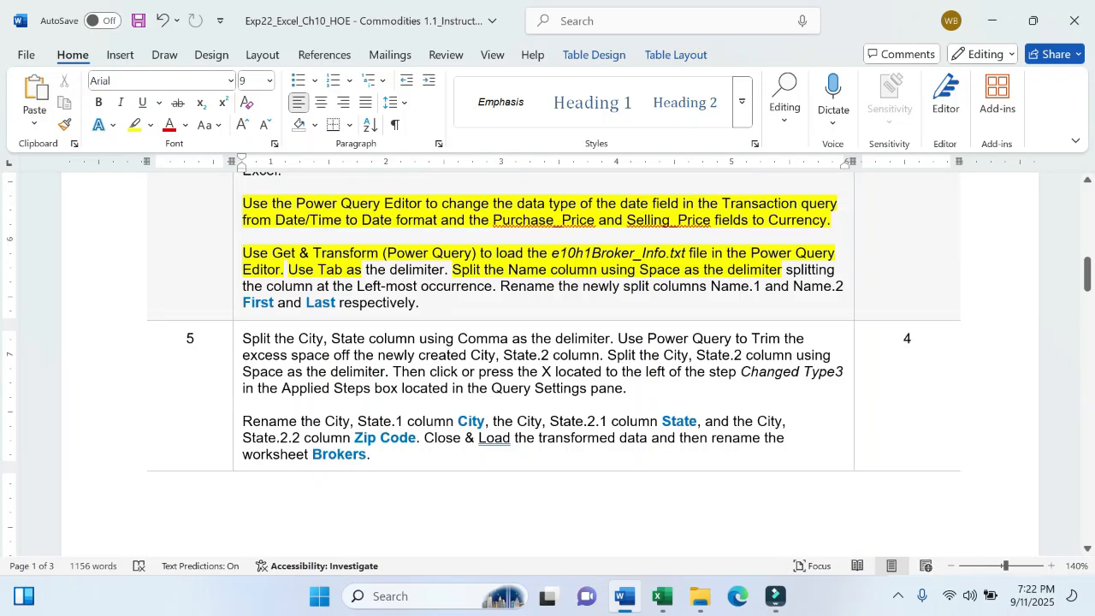
key("ctrl+shift+Right")
key("ctrl+shift+Right")
key("ctrl+shift+Right")
key("ctrl+shift+Right")
key("ctrl+shift+Right")
key("ctrl+shift+Right")
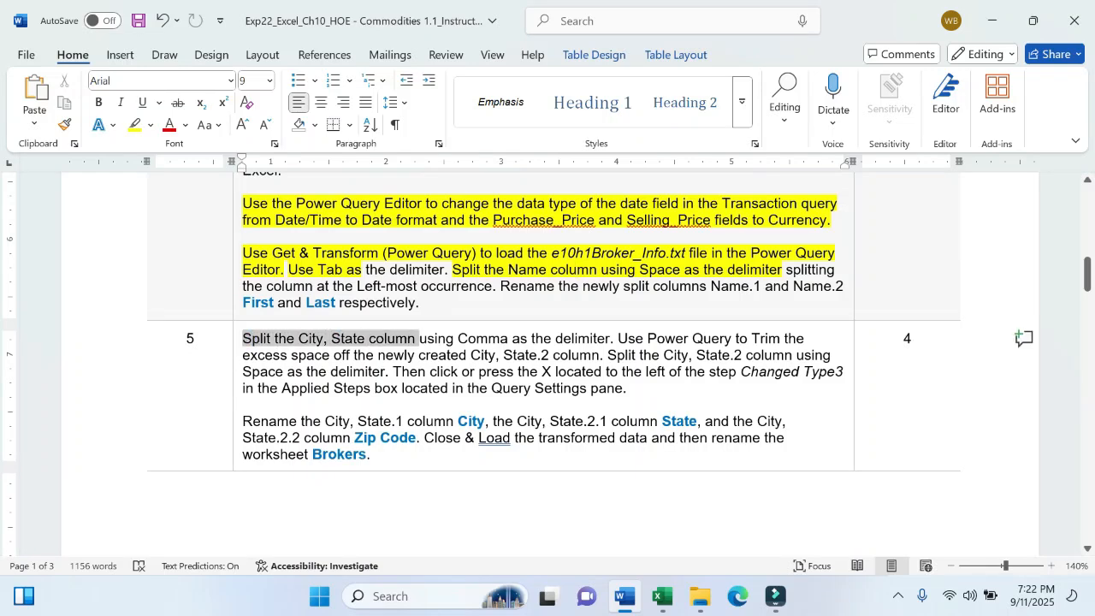
key("ctrl+shift+Right")
key("ctrl+shift+Right")
key("ctrl+shift+Right")
key("ctrl+shift+Right")
key("ctrl+shift+Right")
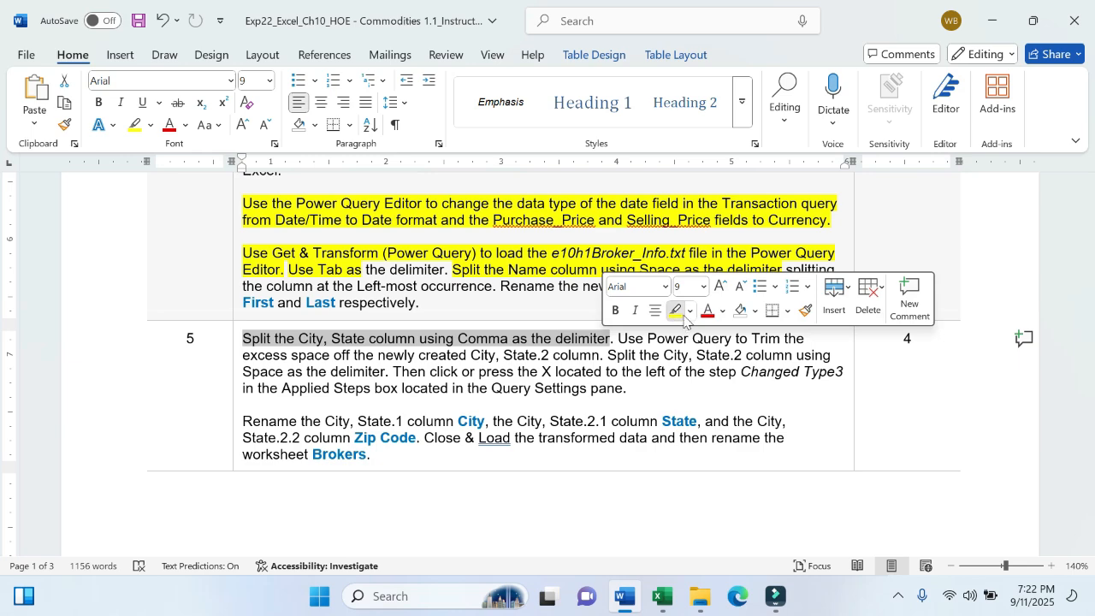
left_click(677, 311)
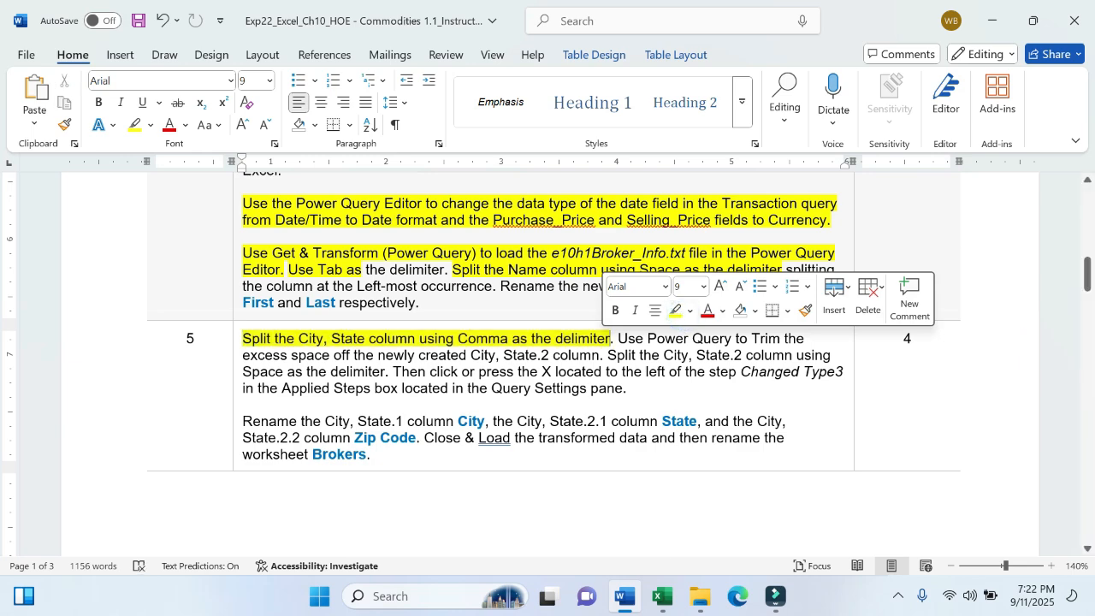
Back in the Power Query Editor, split the State column at each occurrence of the Space delimiter.
left_click(662, 596)
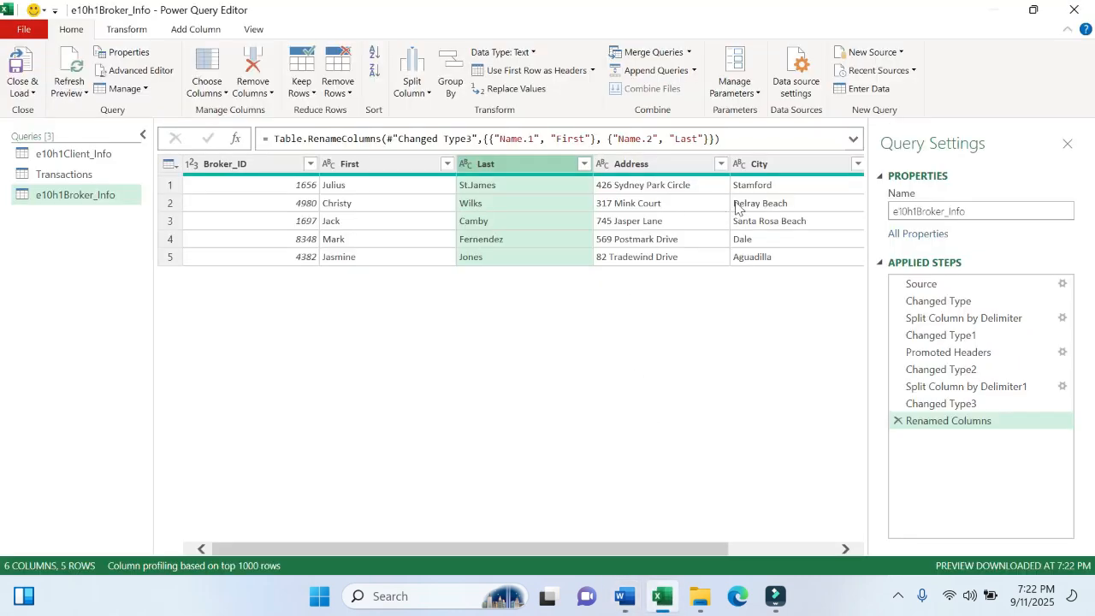
left_click(846, 549)
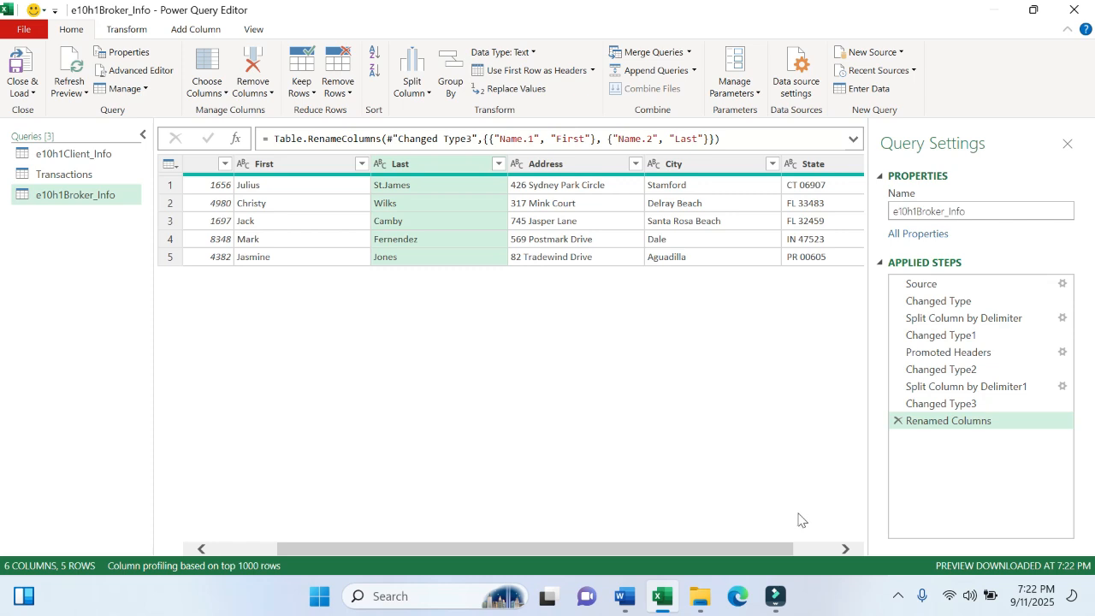
left_click(846, 549)
left_click(845, 549)
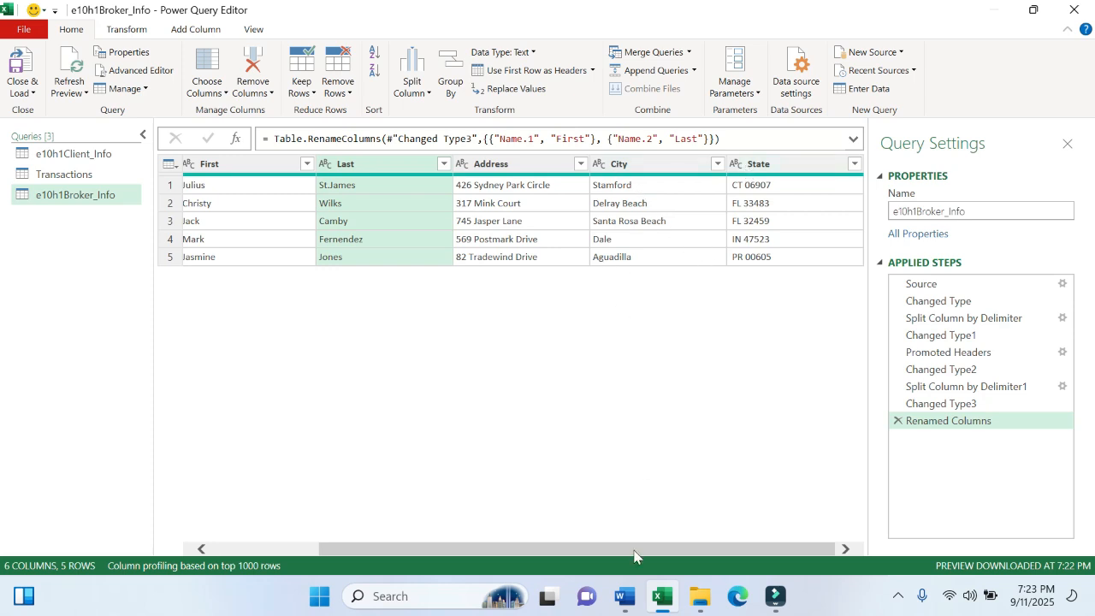
left_click(625, 596)
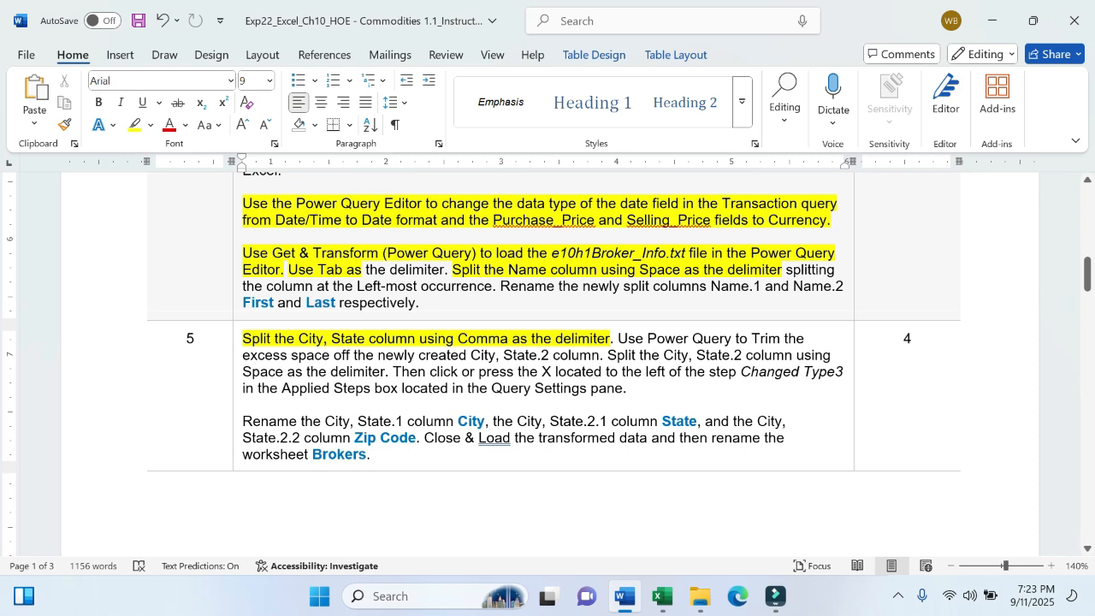
left_click(661, 596)
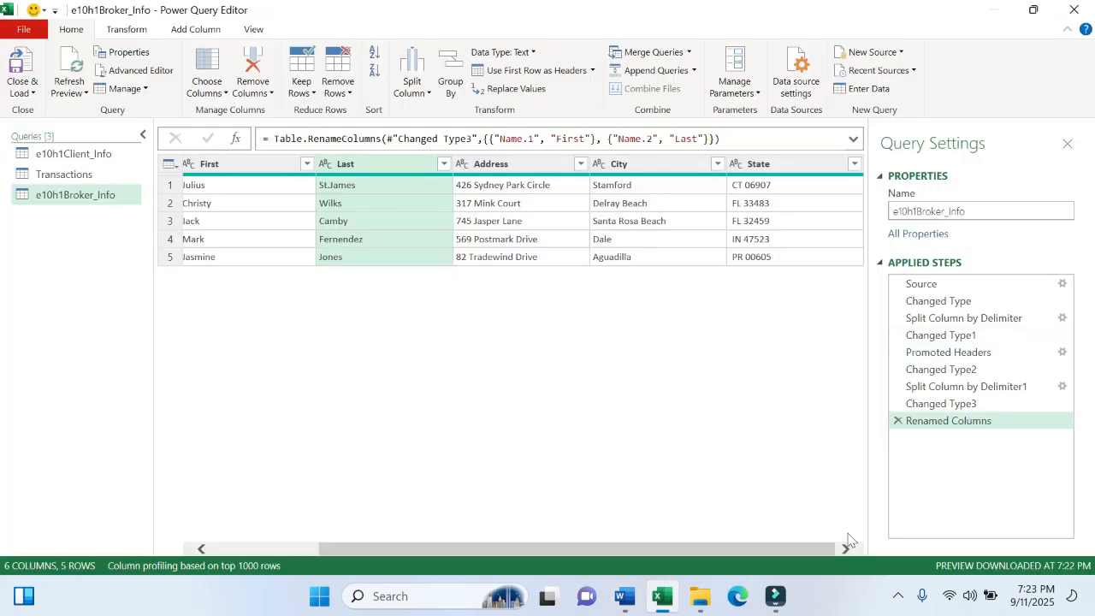
left_click(786, 165)
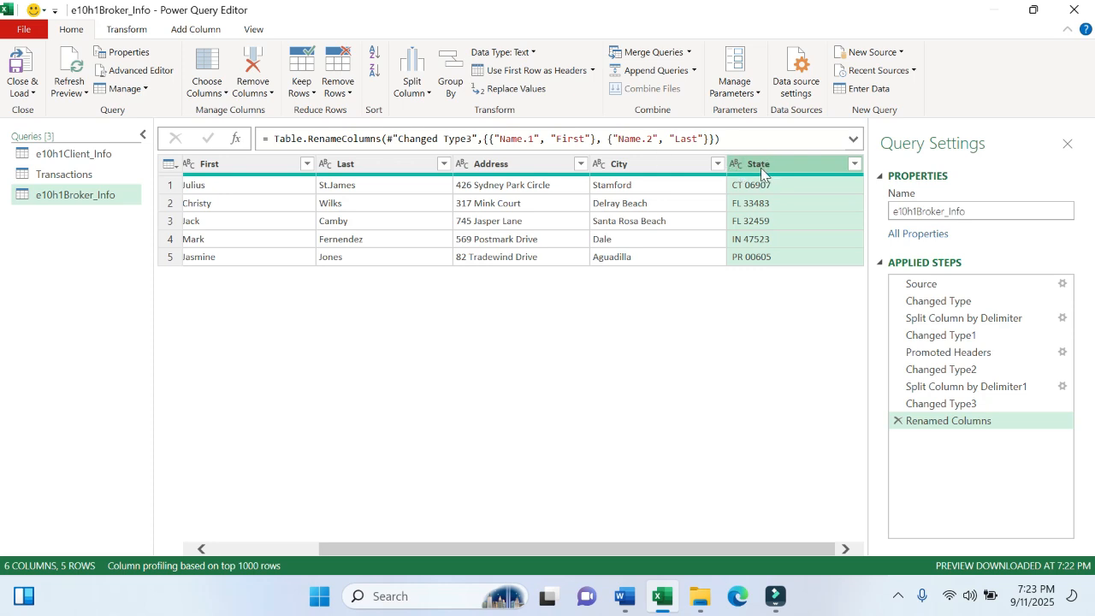
left_click(414, 85)
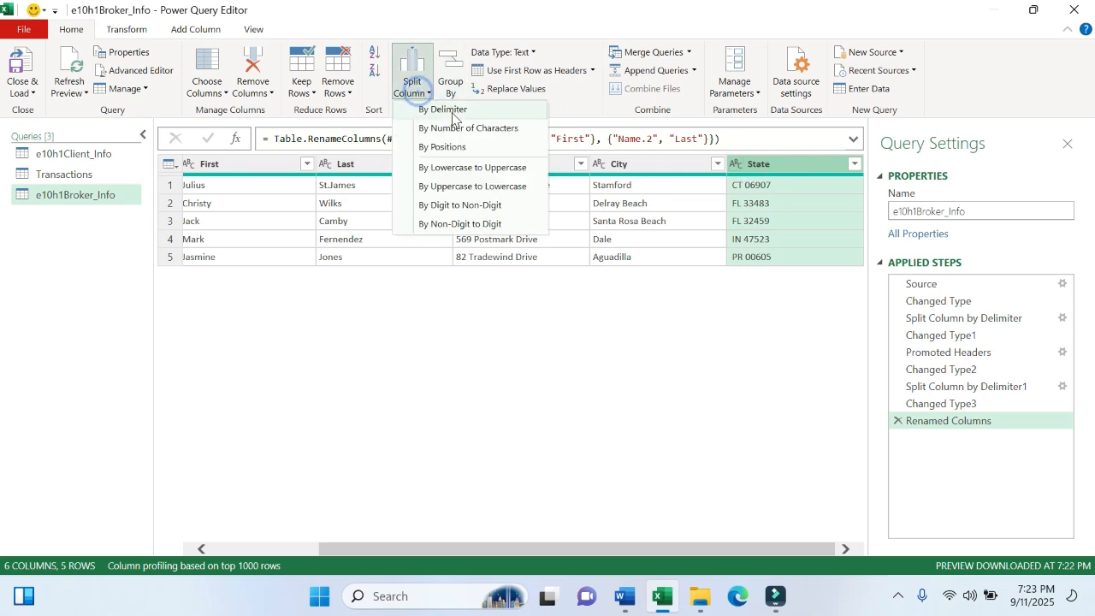
left_click(452, 112)
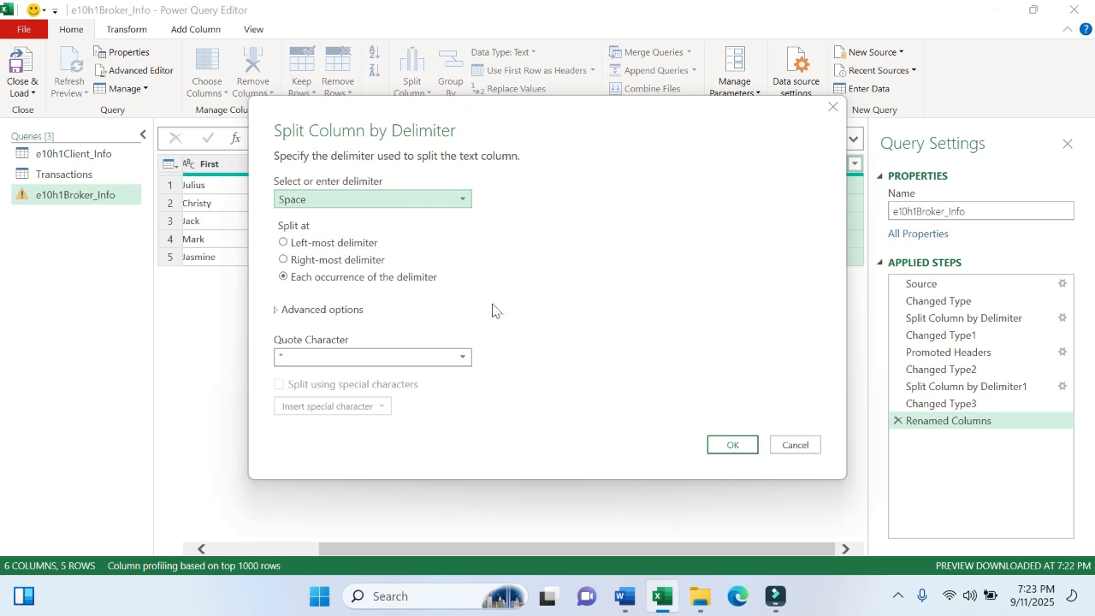
left_click(733, 446)
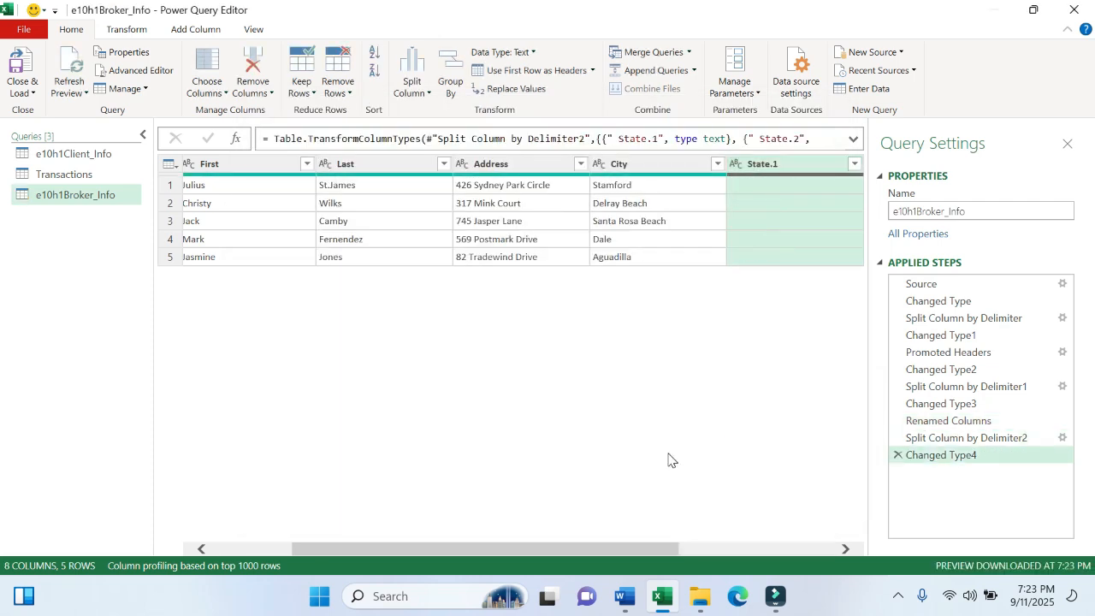
Remove the empty State.1 column from the e10h1Broker_Info query.
left_click(846, 548)
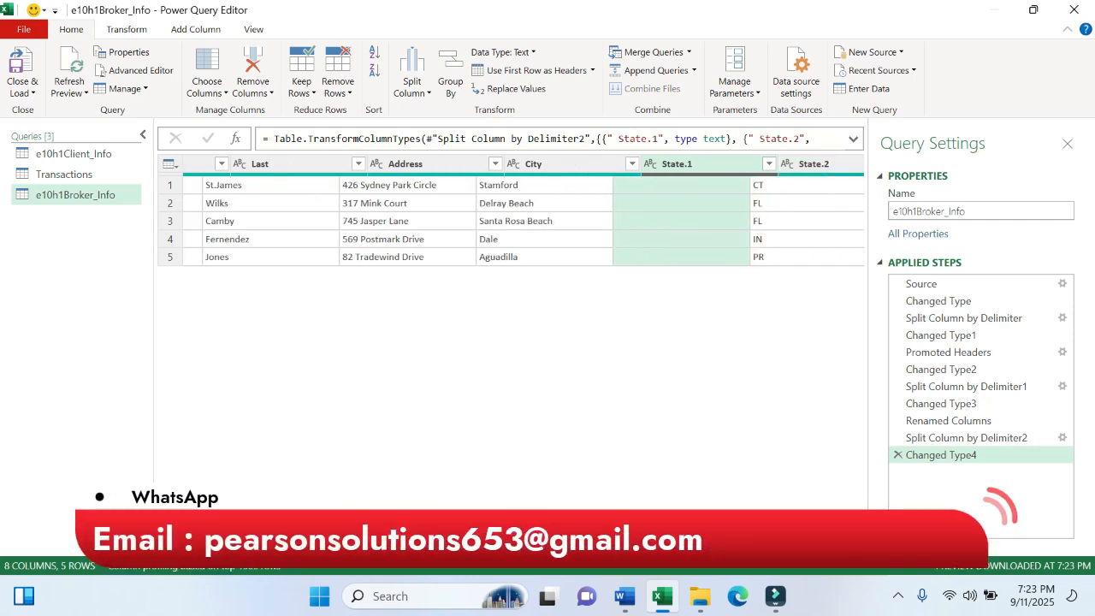
left_click(846, 548)
left_click(846, 549)
left_click(845, 549)
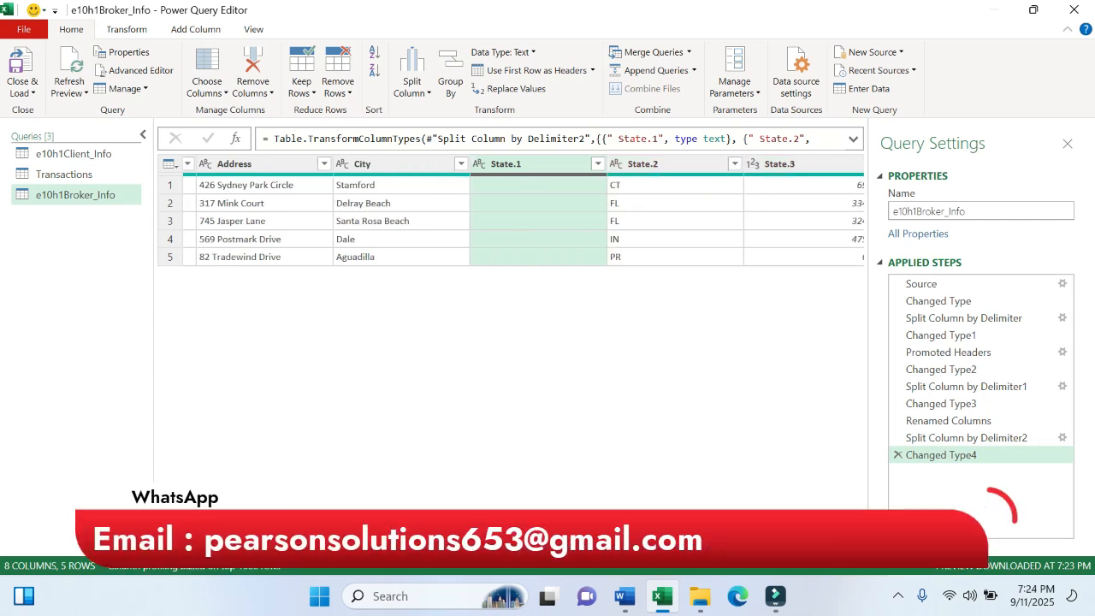
left_click(845, 549)
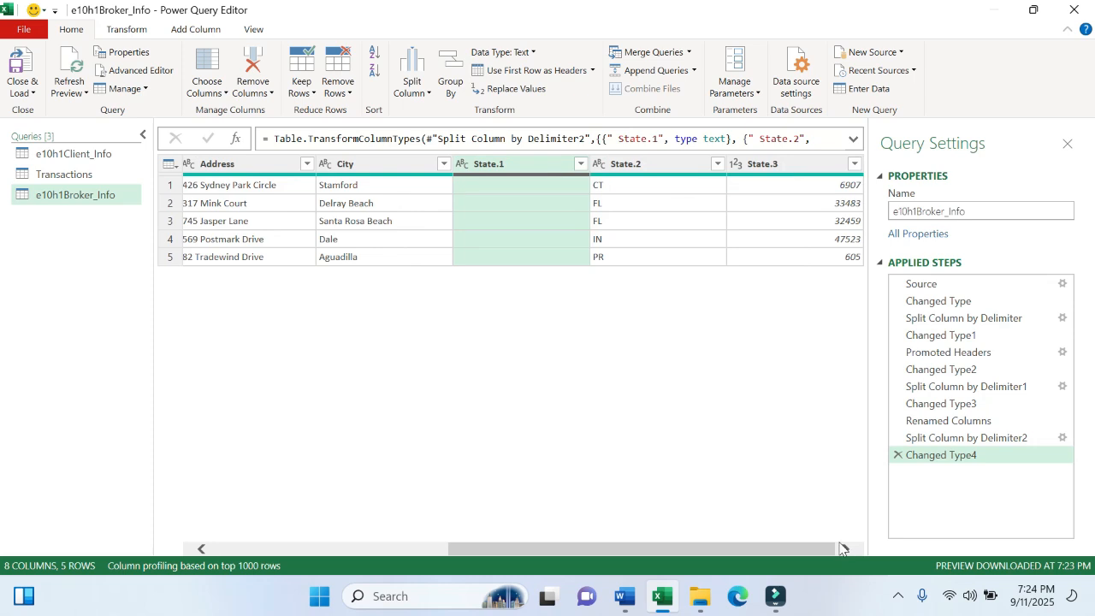
right_click(539, 164)
left_click(587, 197)
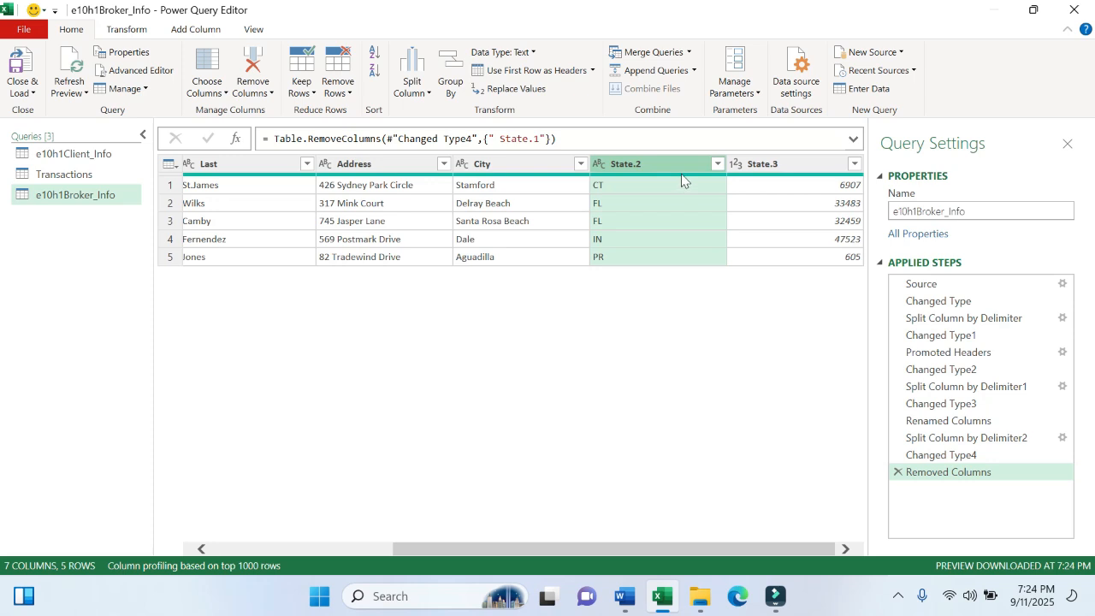
Check the column names required in the Word instructions and rename the State.2 column to State.
left_click(625, 597)
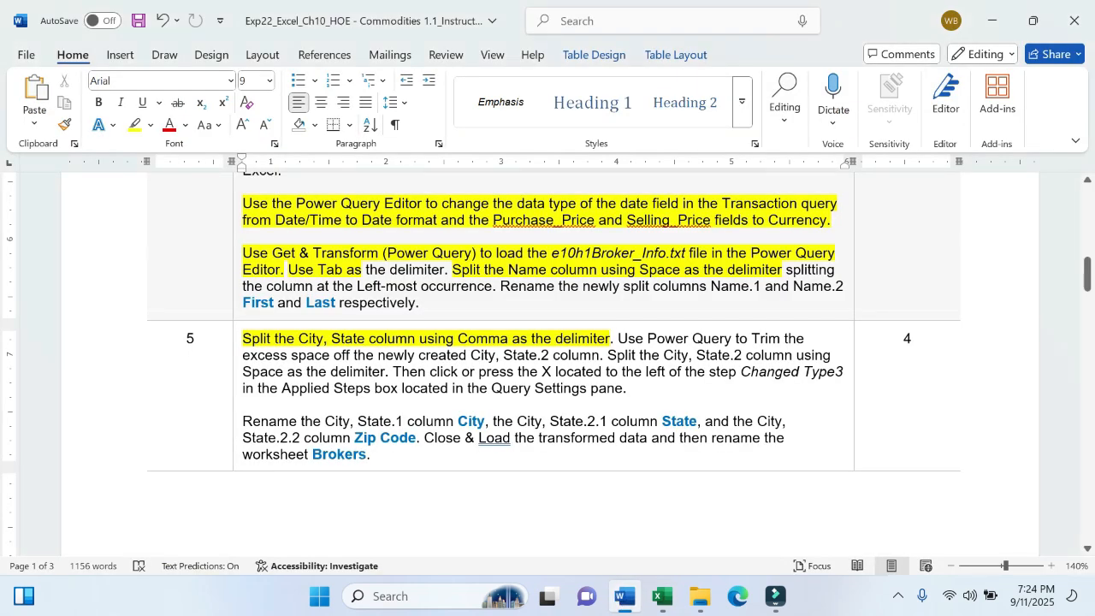
left_click(661, 597)
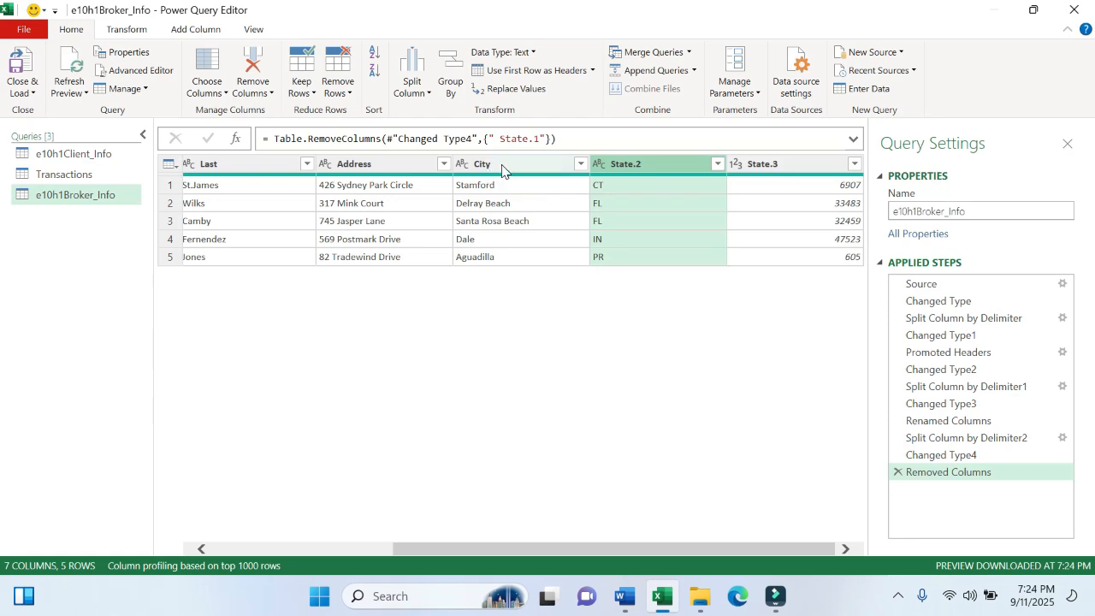
double_click(632, 164)
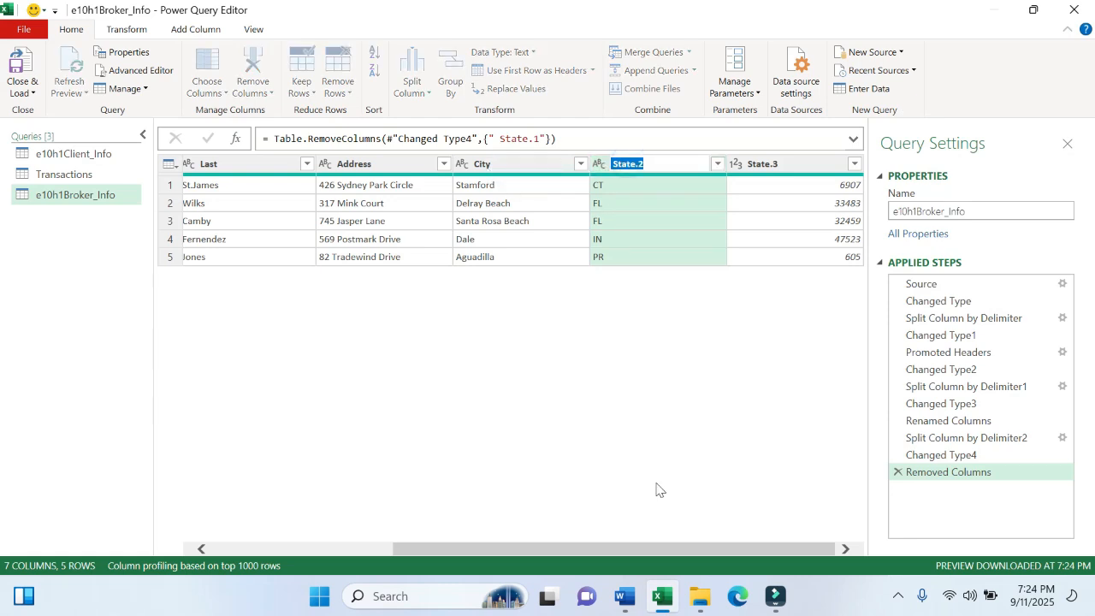
left_click(626, 596)
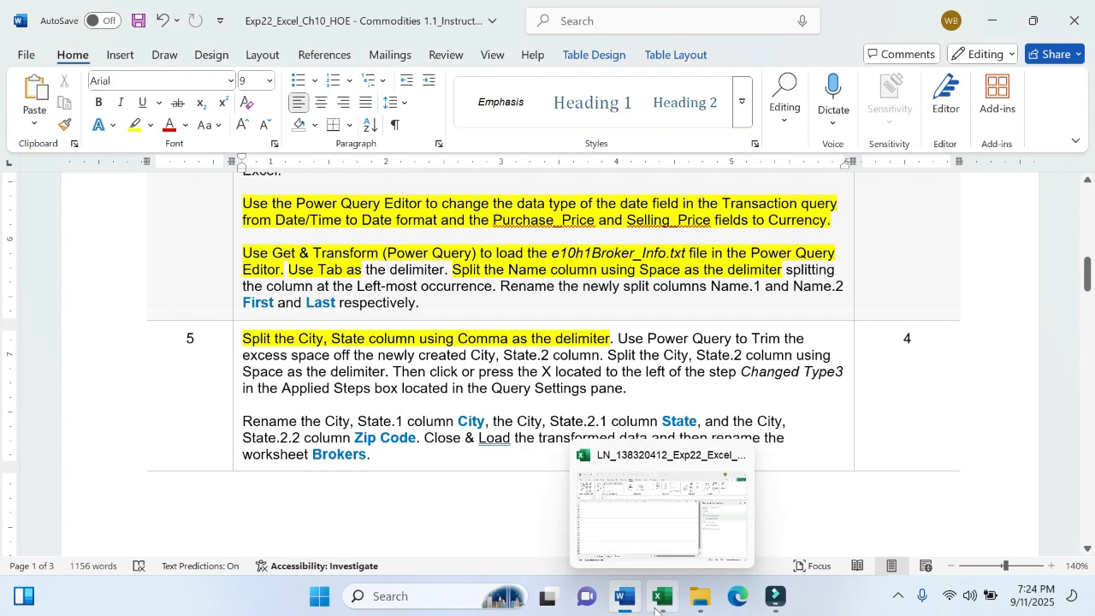
left_click(656, 601)
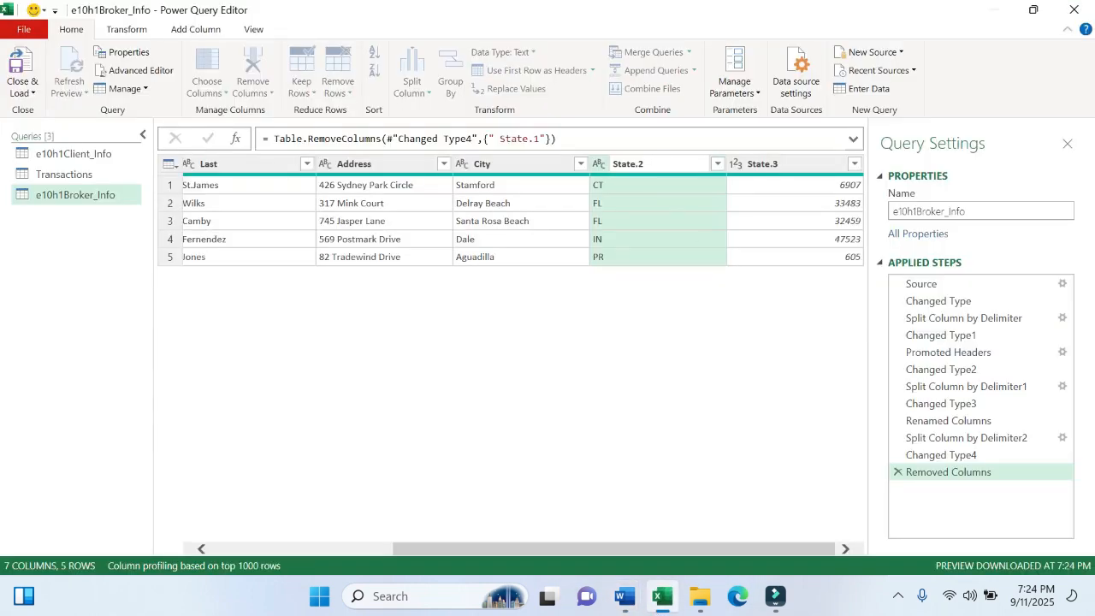
key("BackSpace")
key("BackSpace")
key("BackSpace")
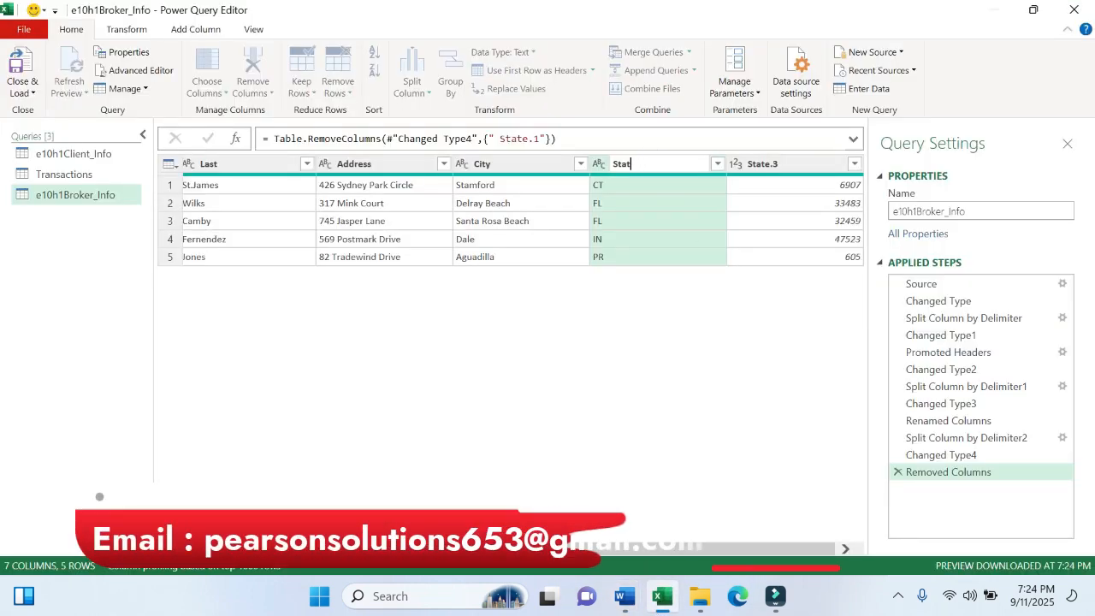
type("e")
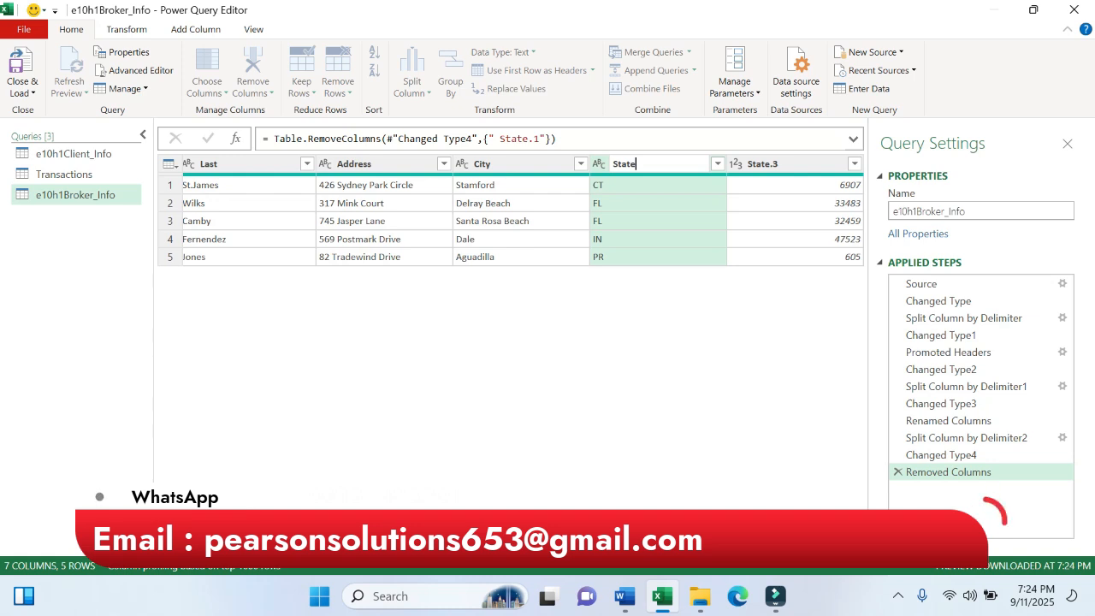
Rename the State.3 column to Zip Code and check the rest of step 5 in the Word instructions.
left_click(769, 164)
double_click(764, 164)
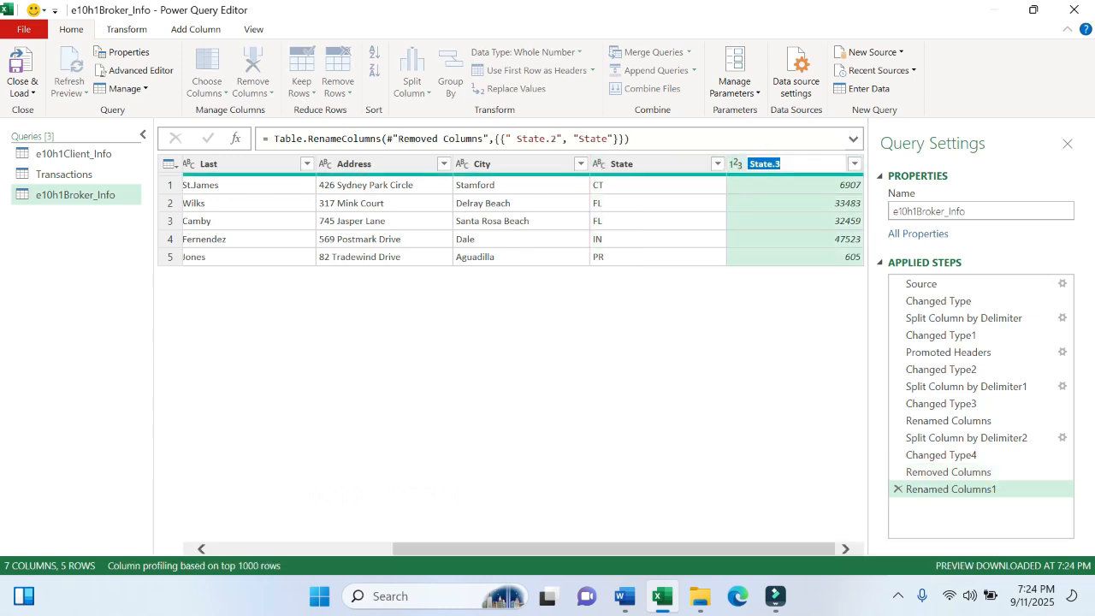
type("Zip Code")
key("Return")
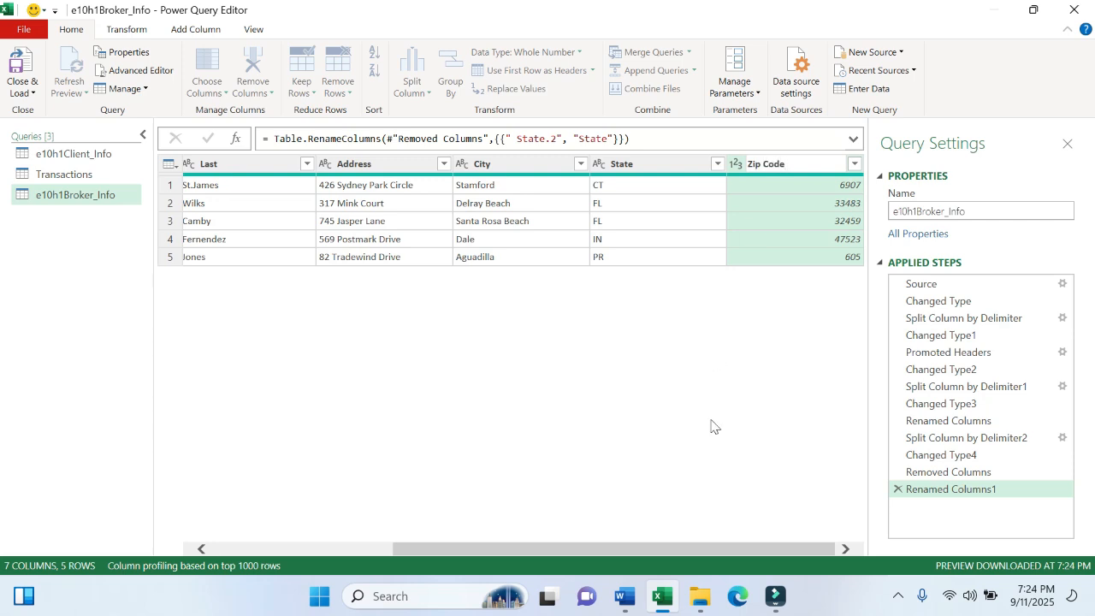
left_click(625, 596)
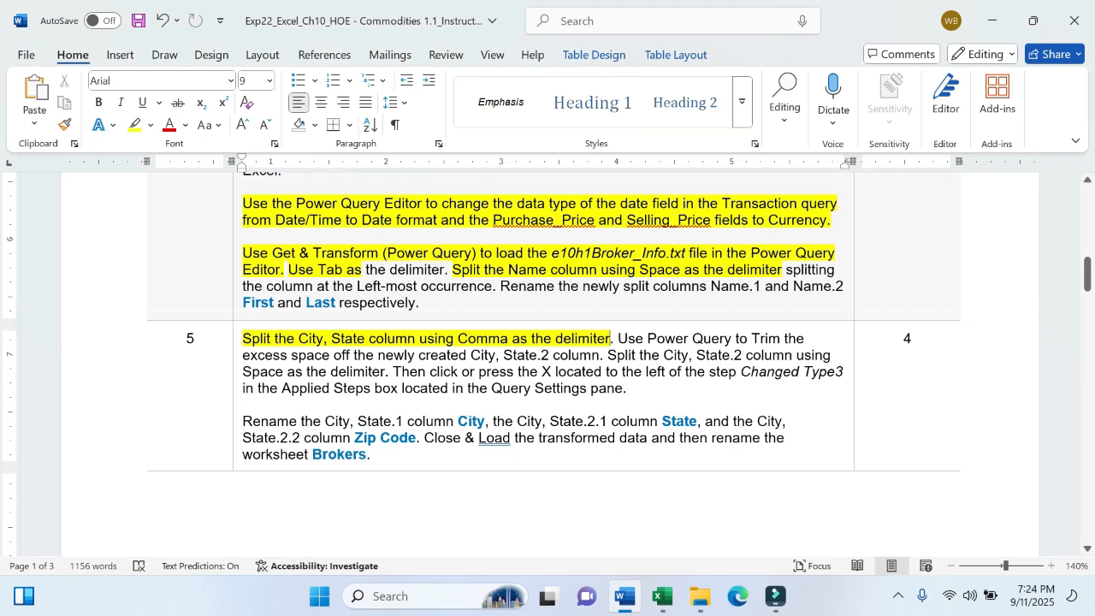
left_click(662, 597)
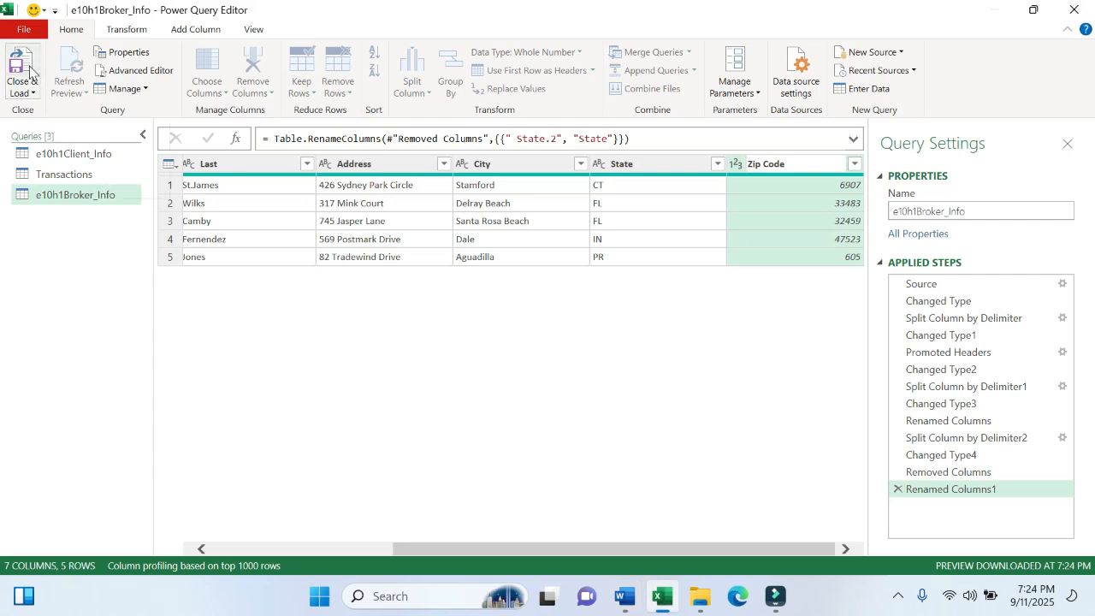
Close & Load the e10h1Broker_Info query into the workbook and highlight the worksheet-renaming instruction in step 5 of the Word document in yellow.
left_click(29, 70)
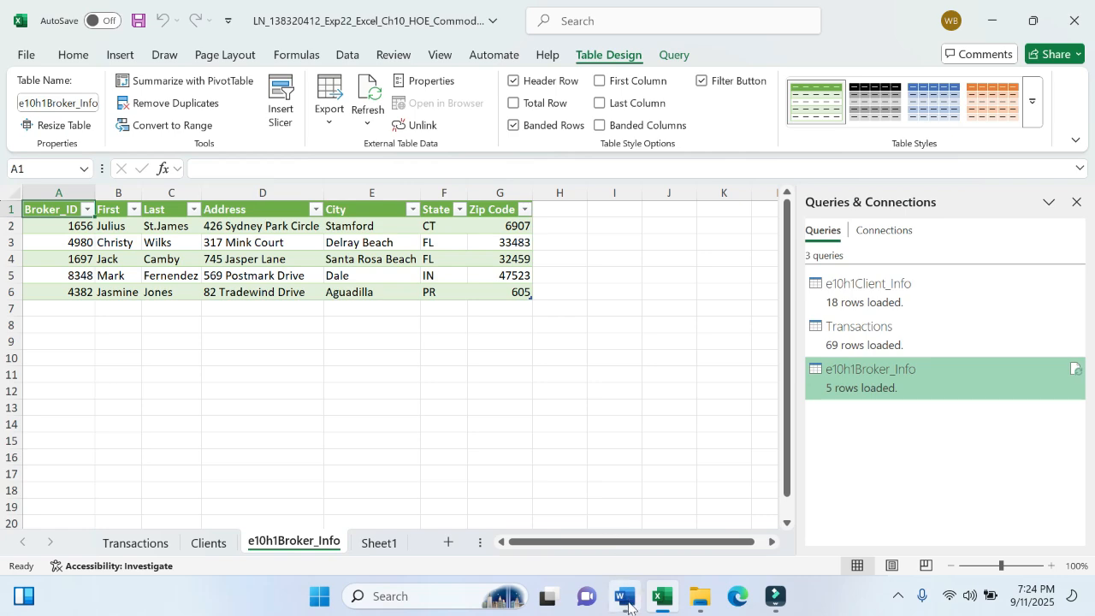
left_click(626, 599)
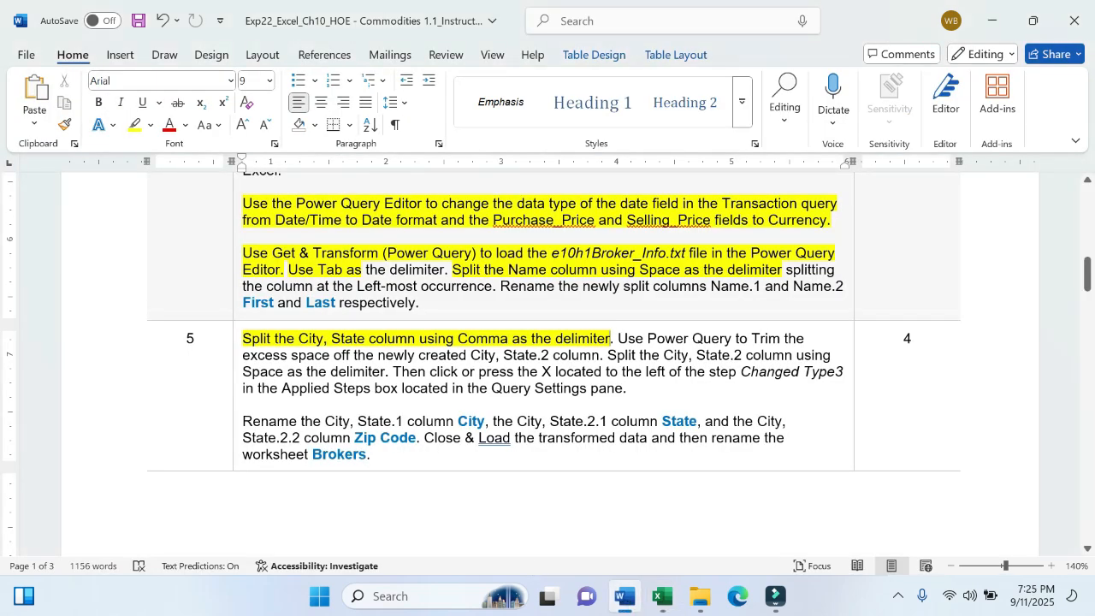
left_click_drag(374, 455, 681, 437)
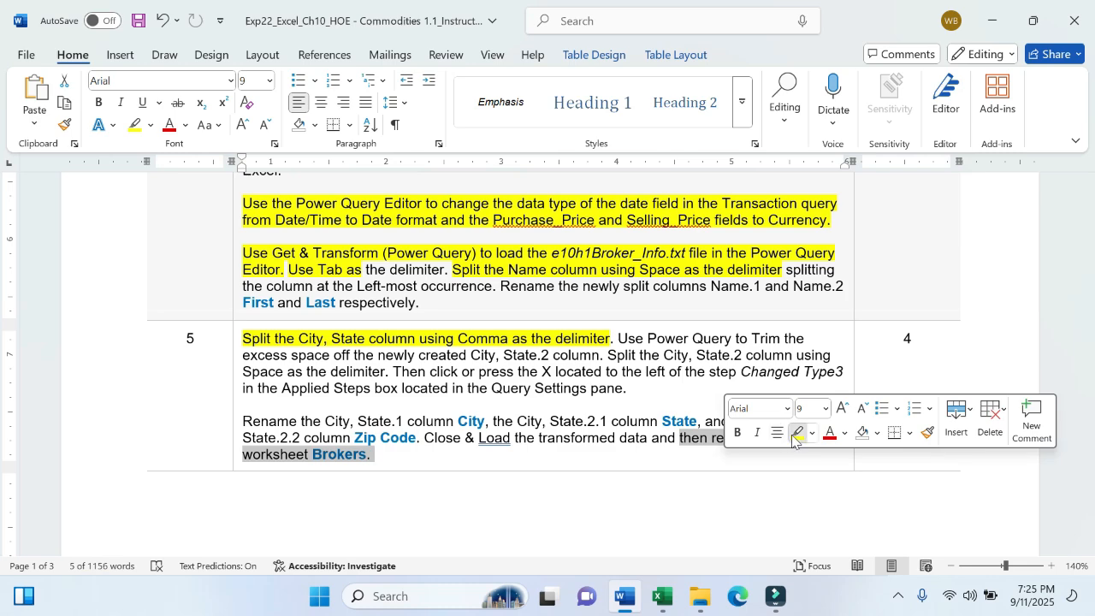
Back in Excel, rename the e10h1Broker_Info worksheet as Brokers.
left_click(663, 597)
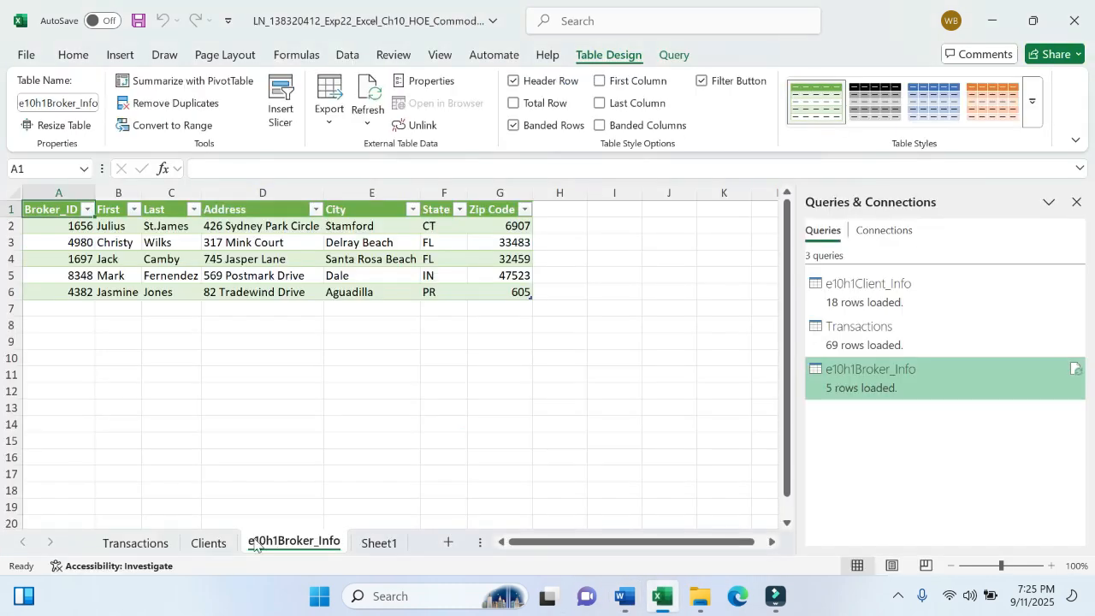
double_click(256, 543)
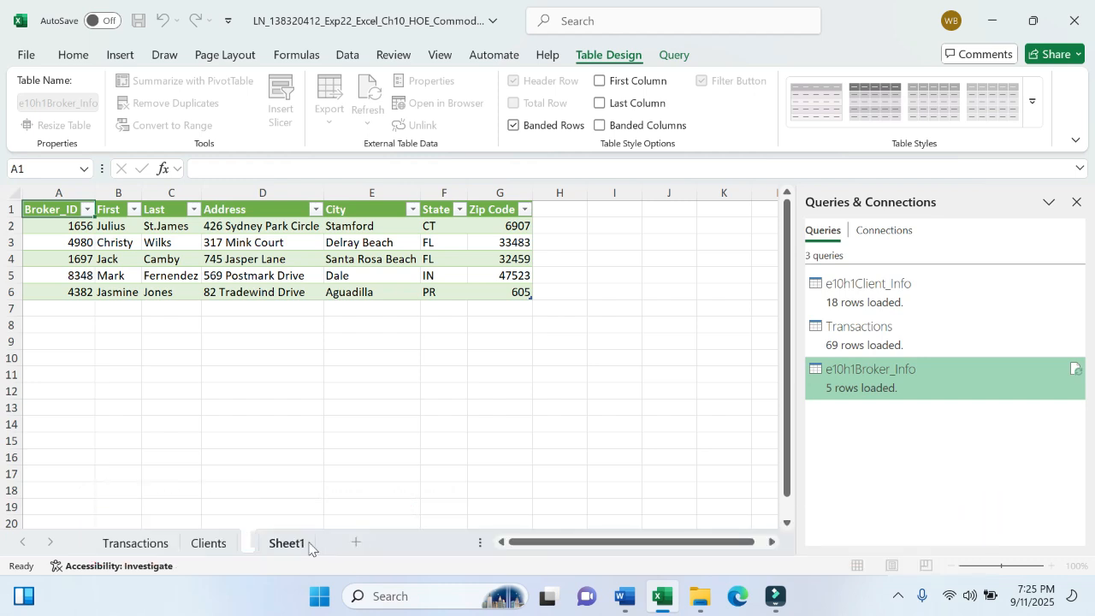
type("Broker")
key("Return")
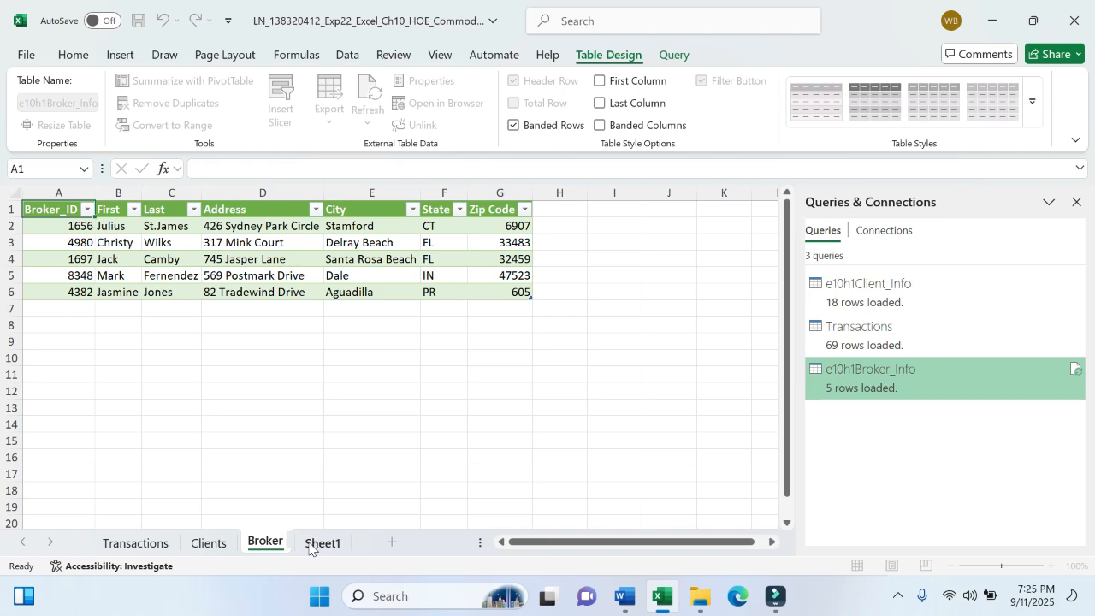
type("s")
key("Return")
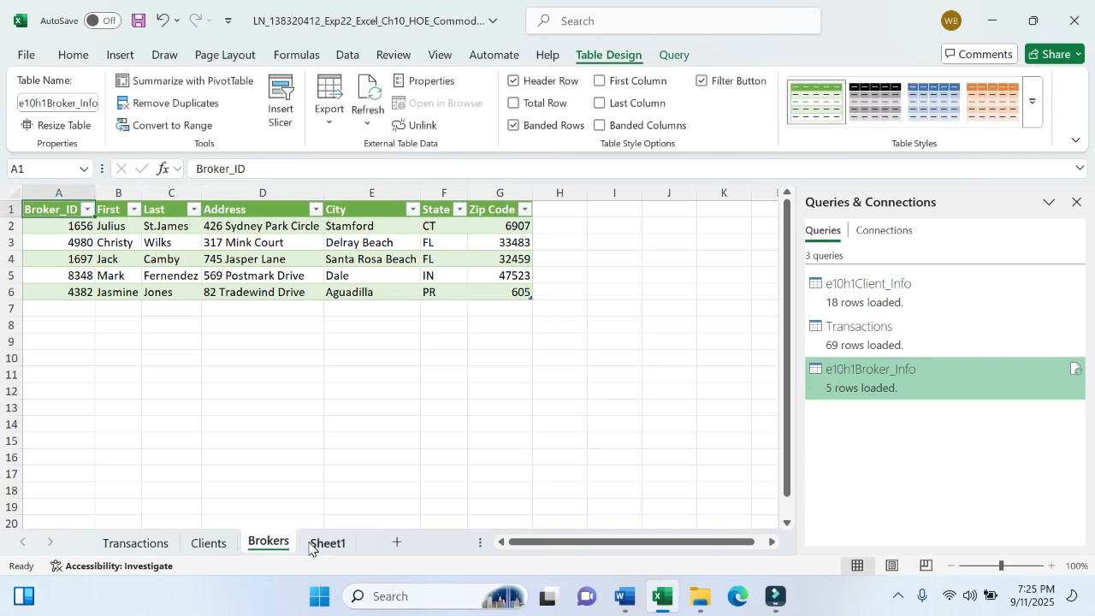
Return to the Word instructions and select the text of step 5 together with the step above it.
left_click(625, 596)
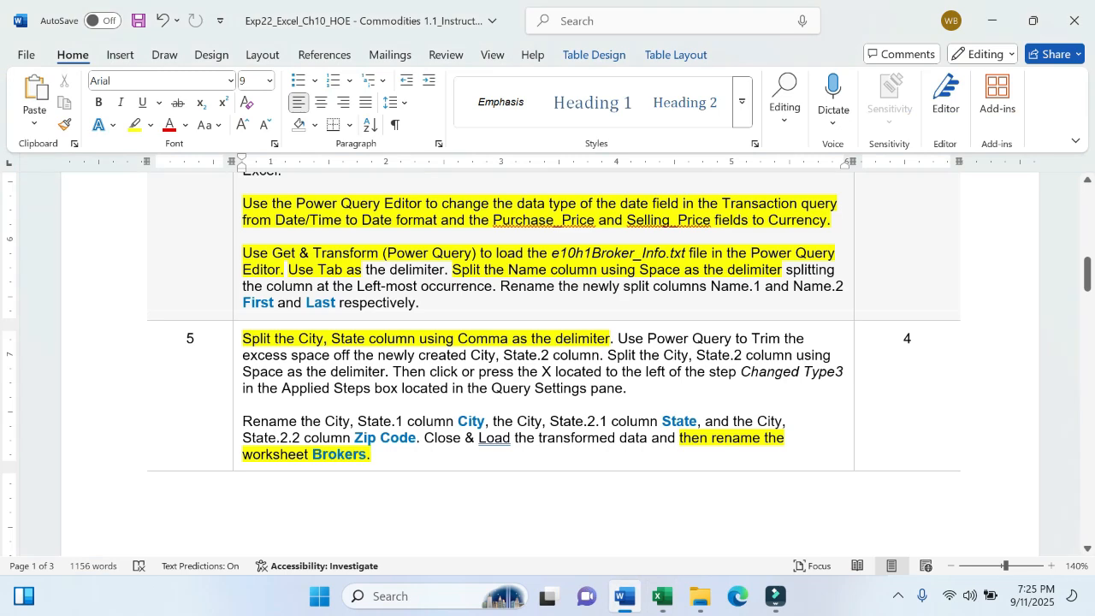
scroll(547, 342, "up", 1)
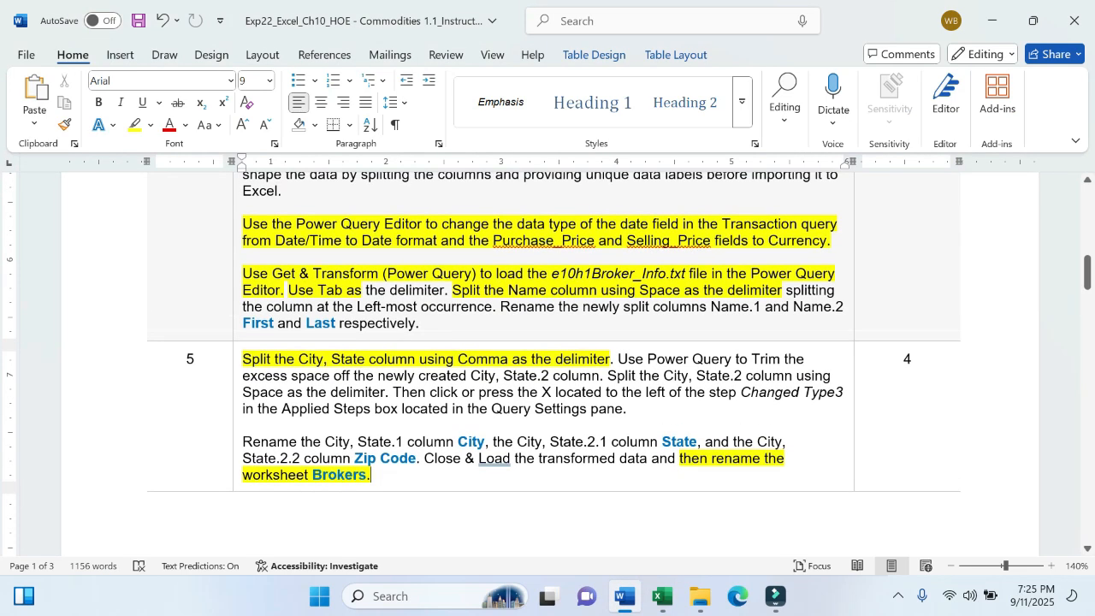
left_click_drag(375, 475, 342, 257)
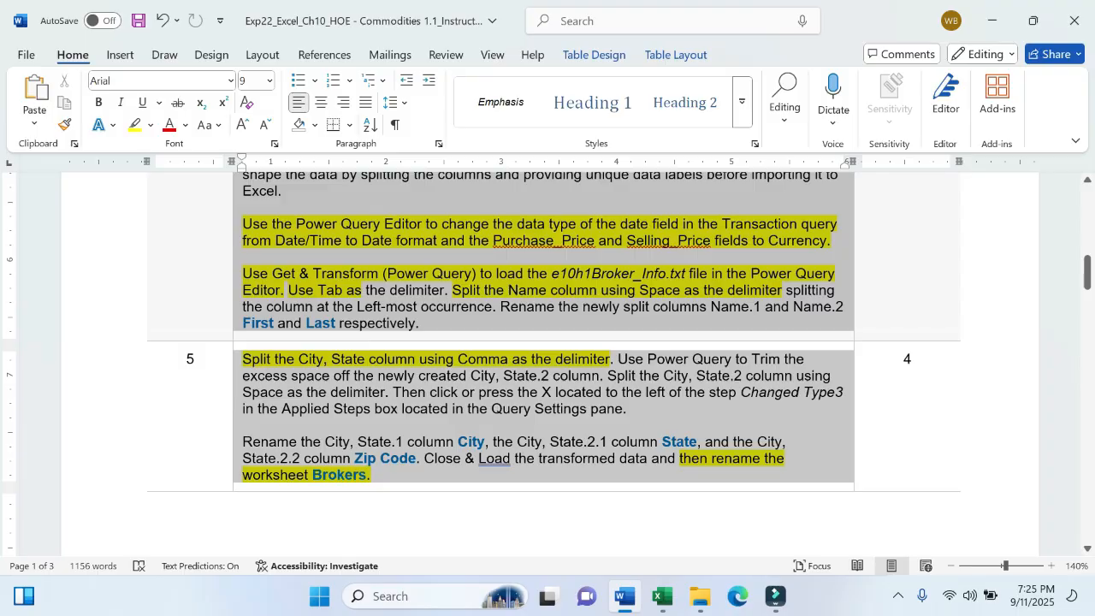